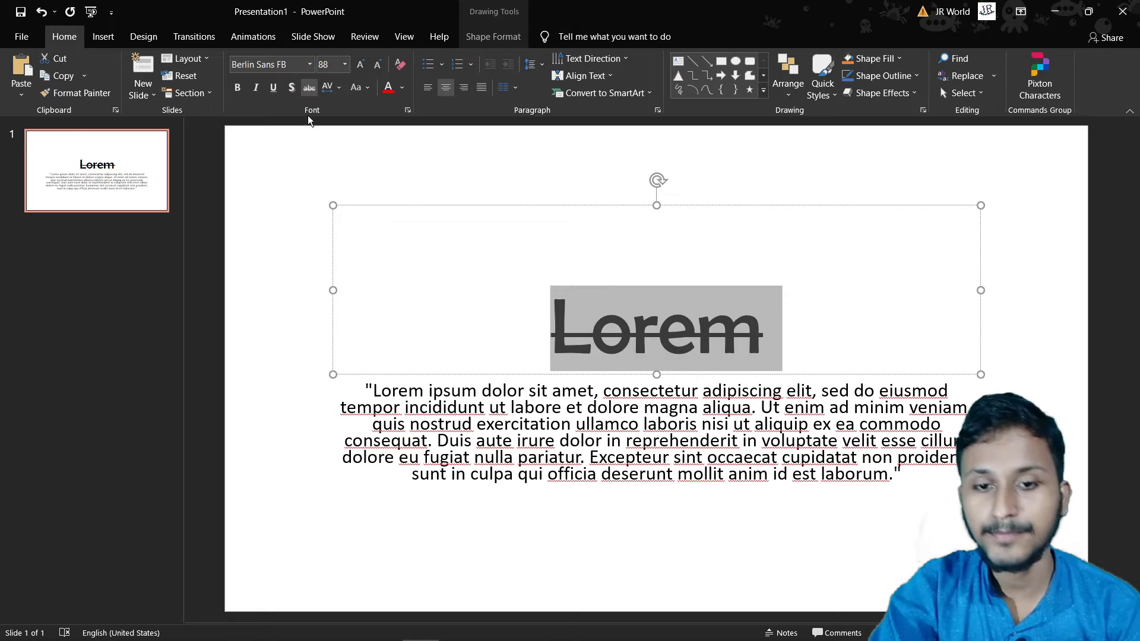
Remove the strikethrough from the "Lorem" title
{"action": "left_click", "coordinate": [801, 356]}
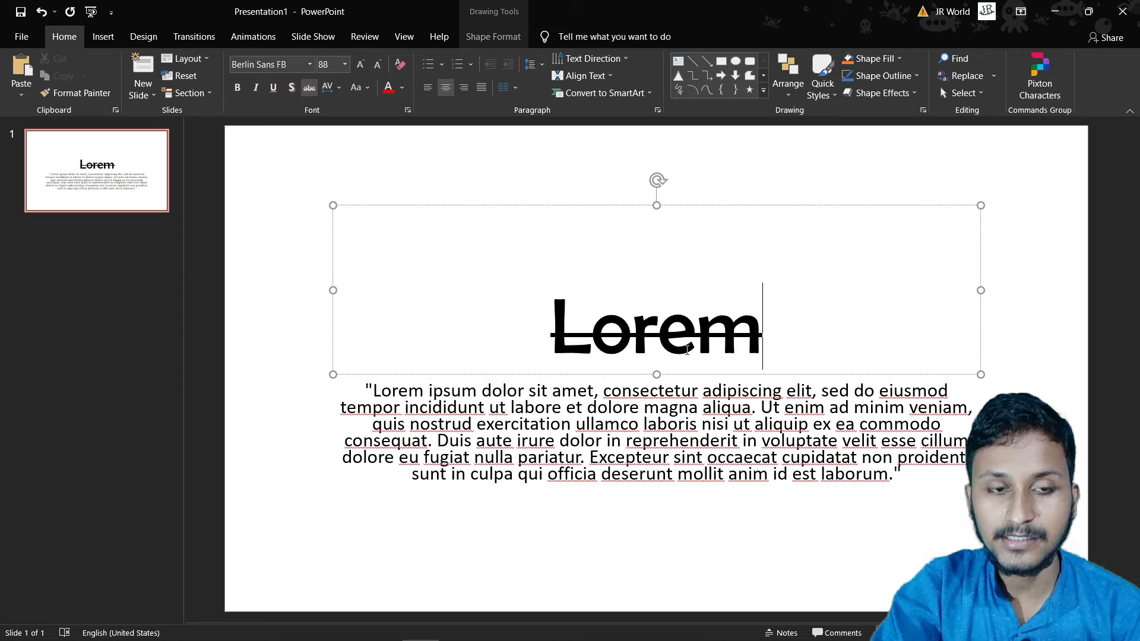
{"action": "left_click_drag", "start_coordinate": [765, 335], "coordinate": [588, 351]}
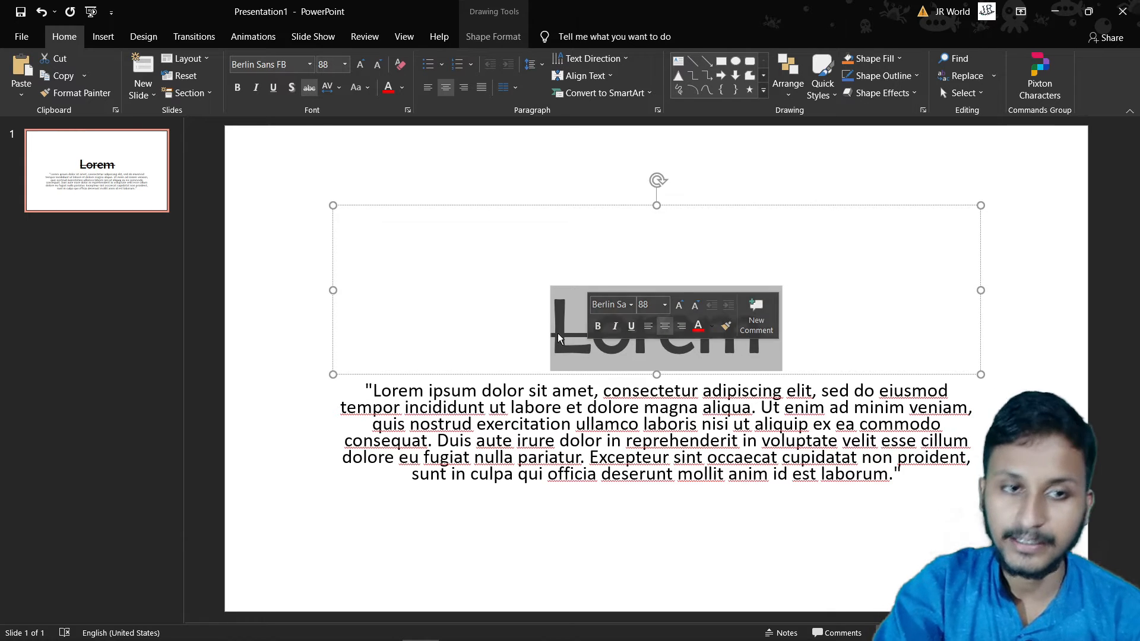
{"action": "left_click", "coordinate": [311, 93]}
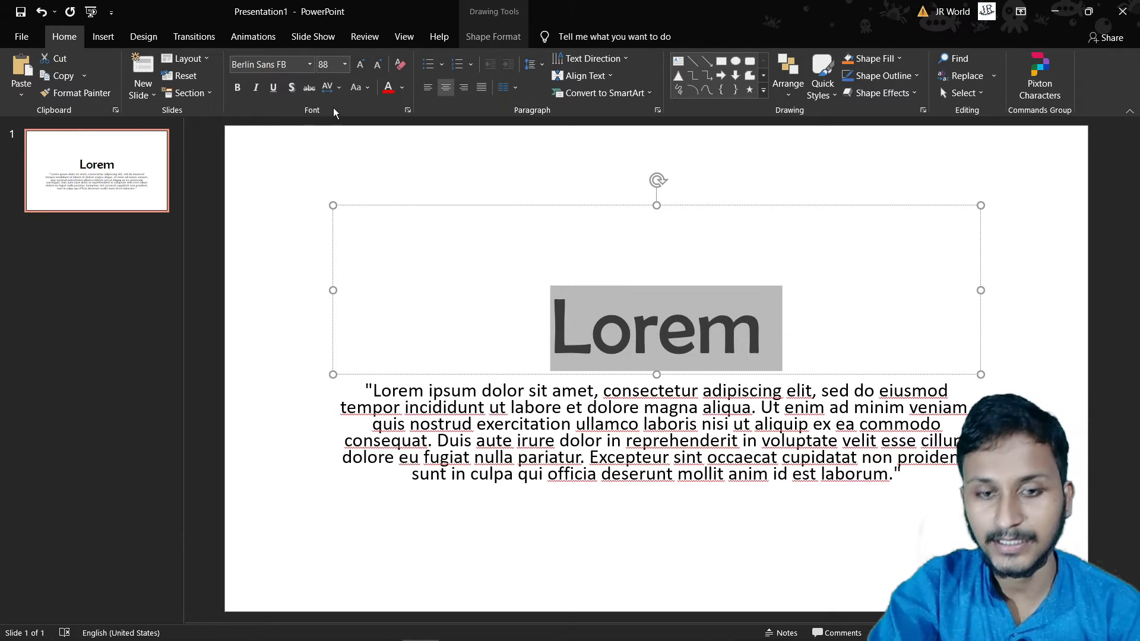
{"action": "left_click", "coordinate": [782, 392]}
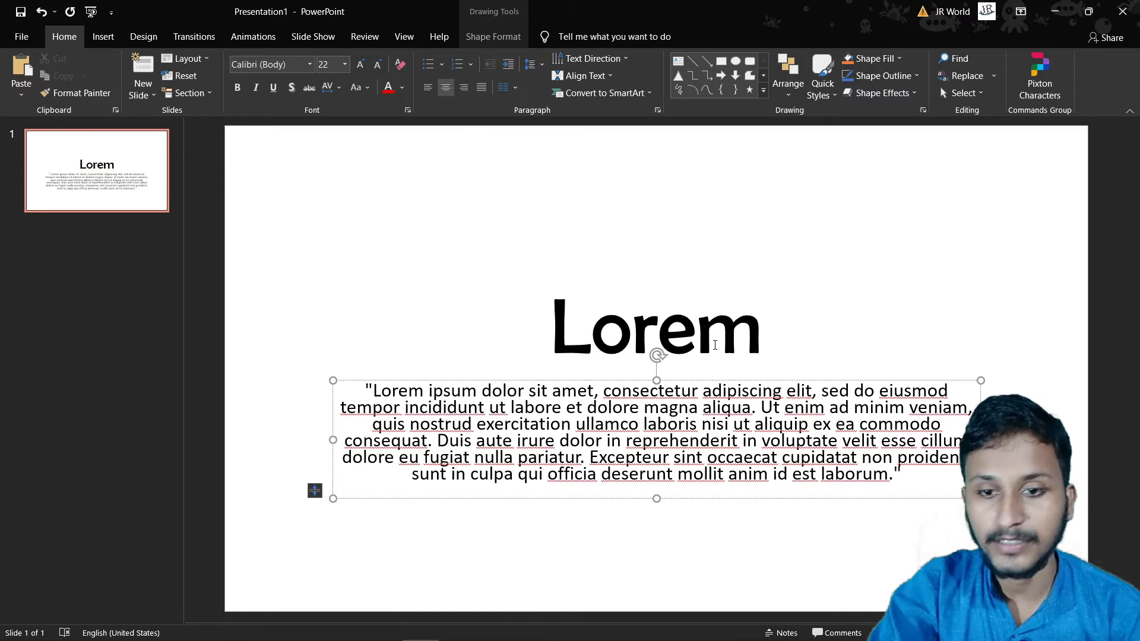
Try Very Tight character spacing on the "Lorem" title and restore it to Normal
{"action": "left_click", "coordinate": [749, 332]}
{"action": "double_click", "coordinate": [607, 326]}
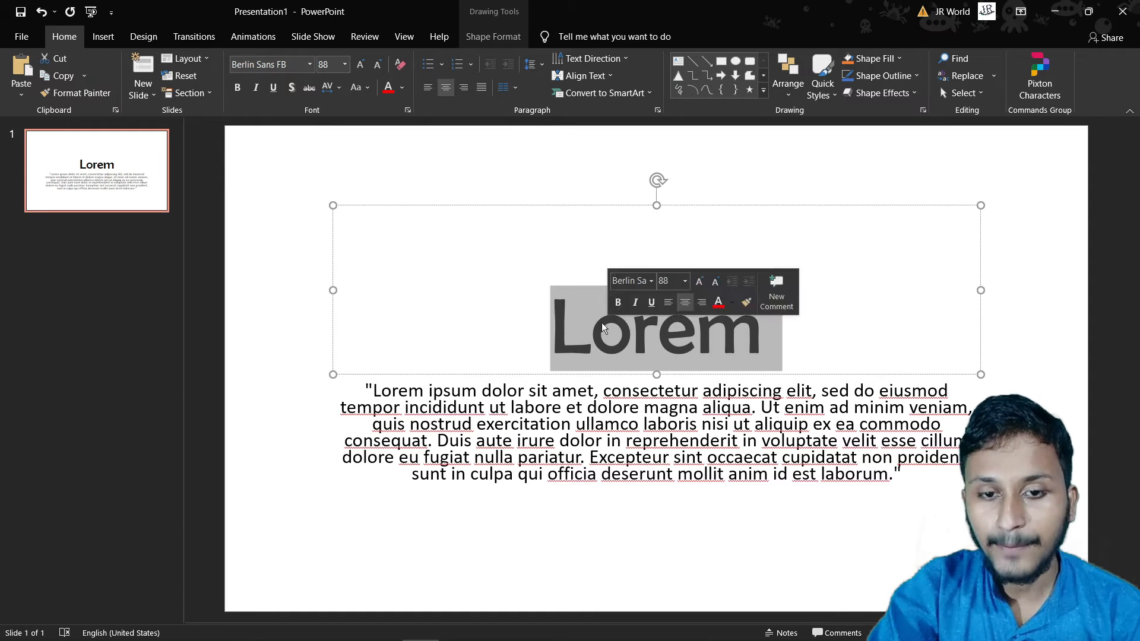
{"action": "left_click", "coordinate": [340, 88]}
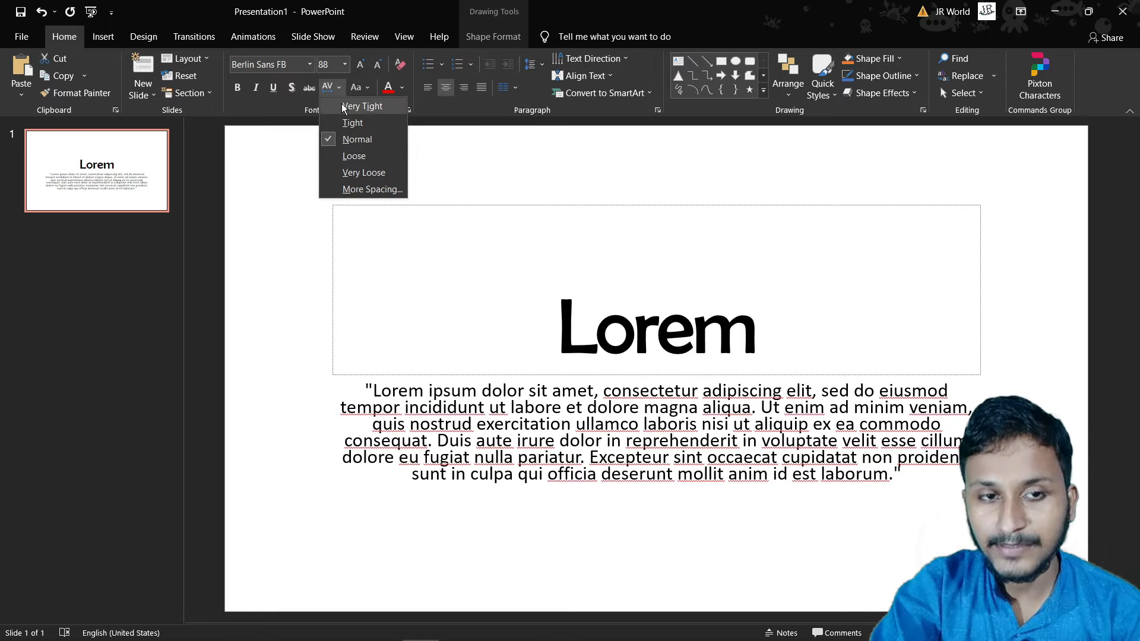
{"action": "left_click", "coordinate": [343, 107]}
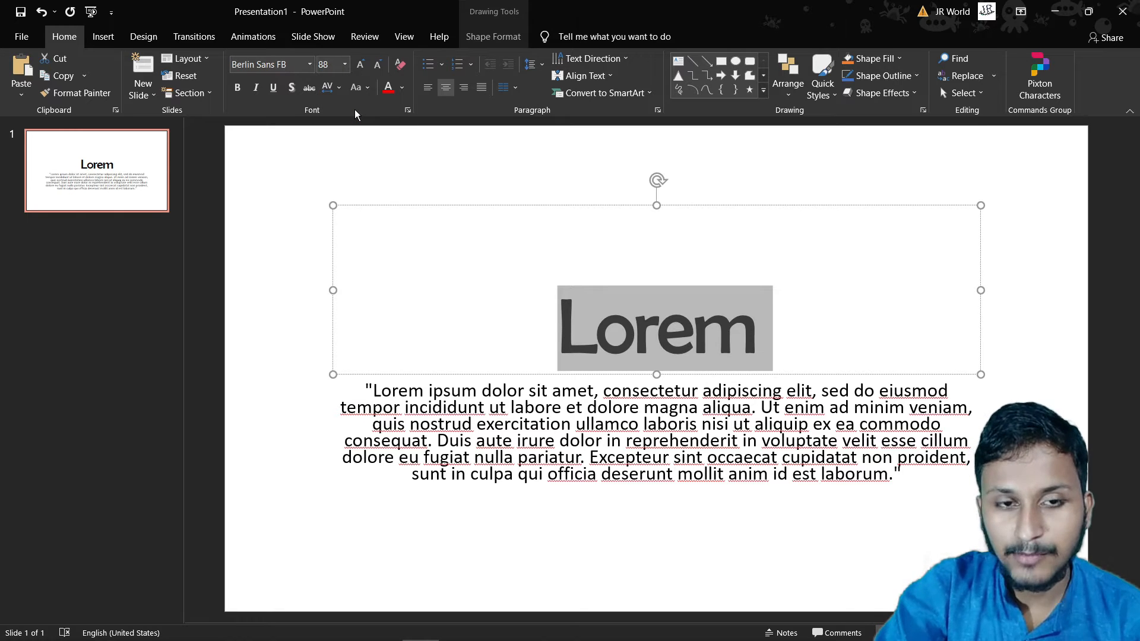
{"action": "left_click", "coordinate": [338, 89]}
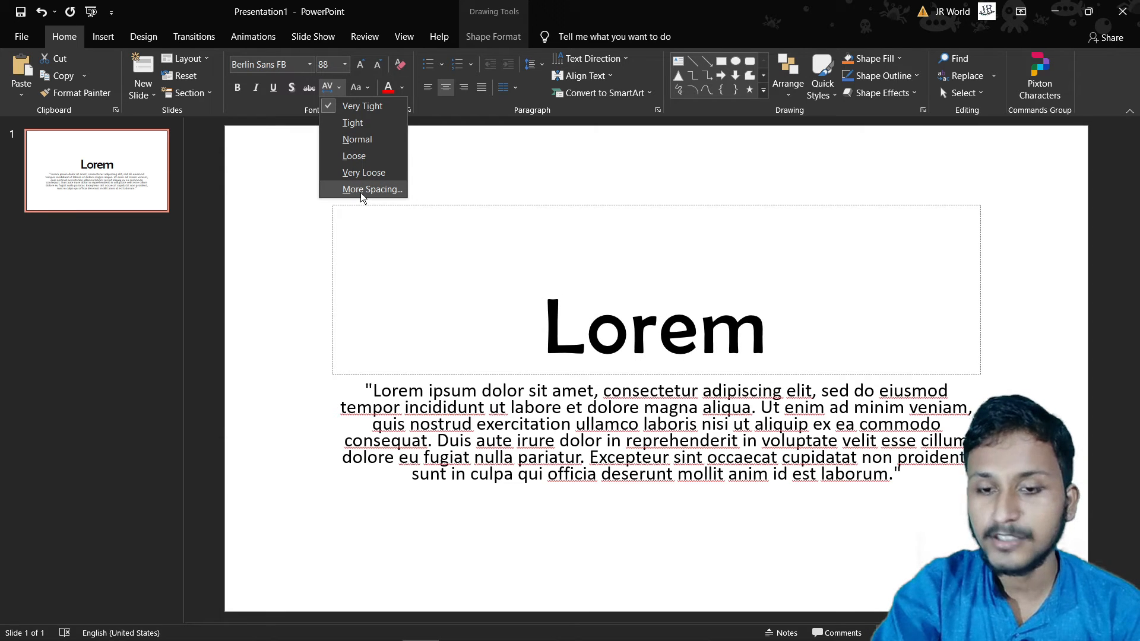
{"action": "left_click", "coordinate": [365, 140]}
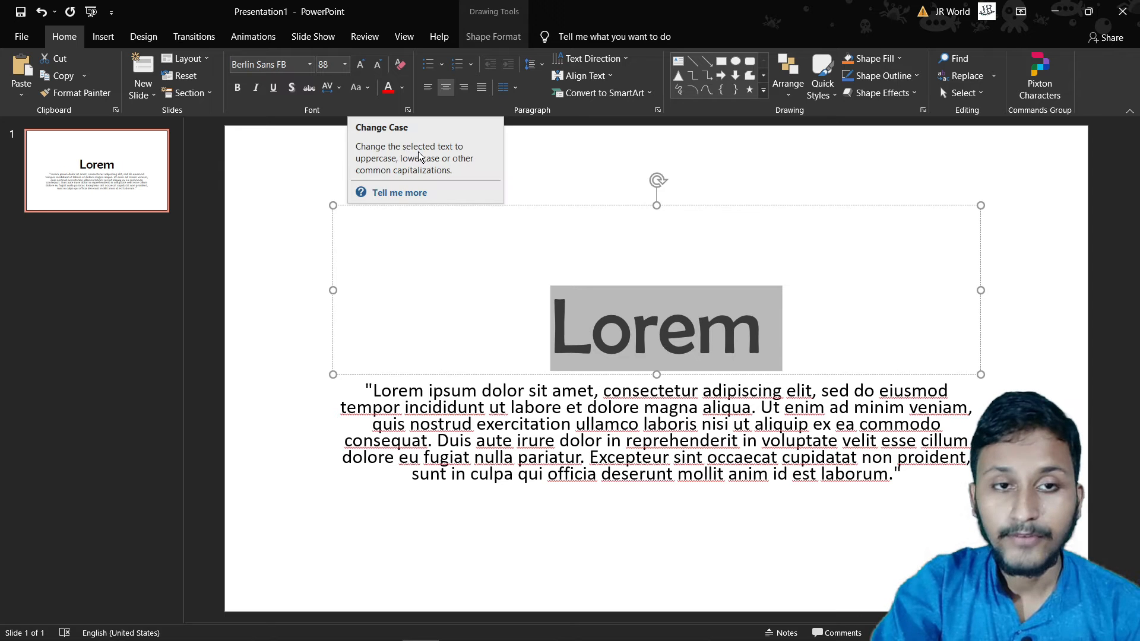
Try the Capitalize Each Word case on the title and tOGGLE cASE on the body paragraph
{"action": "left_click", "coordinate": [365, 87]}
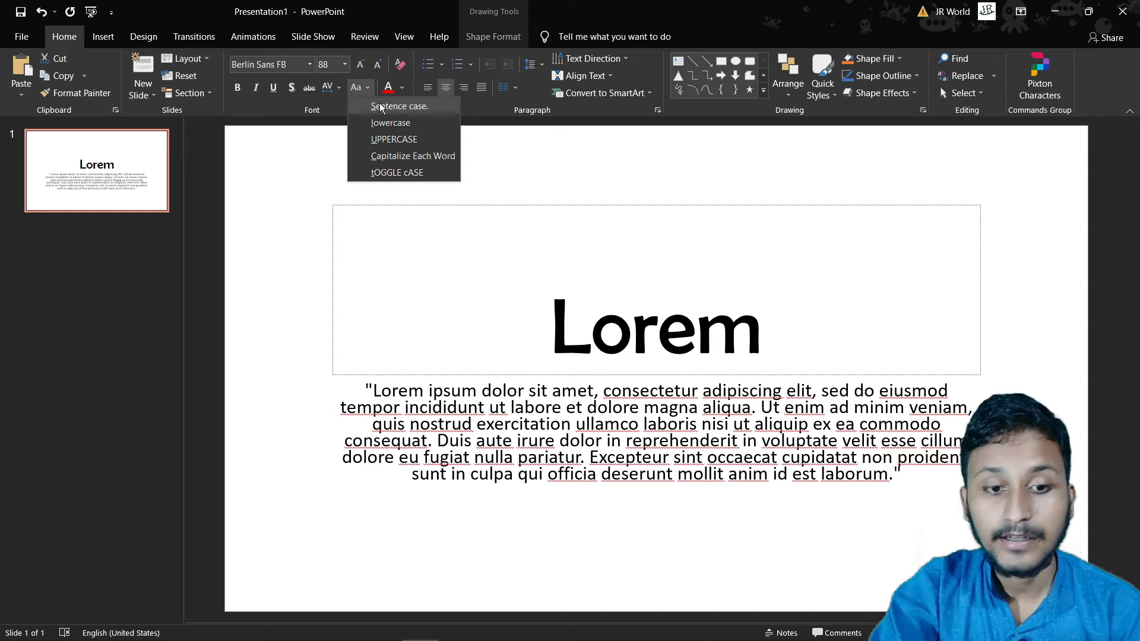
{"action": "left_click", "coordinate": [390, 154]}
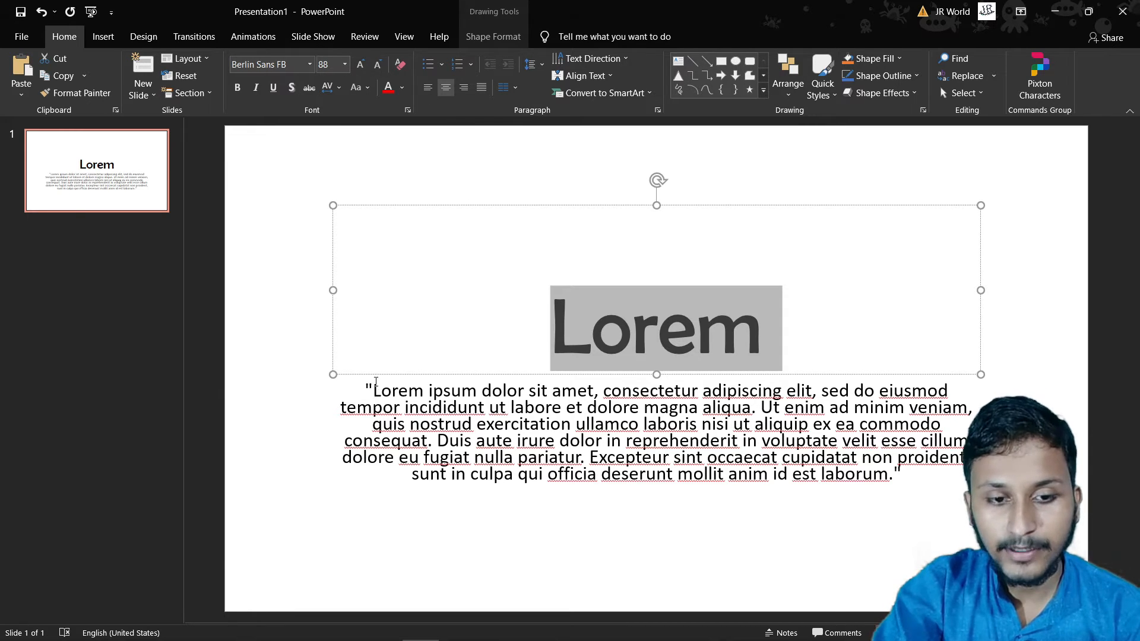
{"action": "left_click_drag", "start_coordinate": [371, 387], "coordinate": [908, 476]}
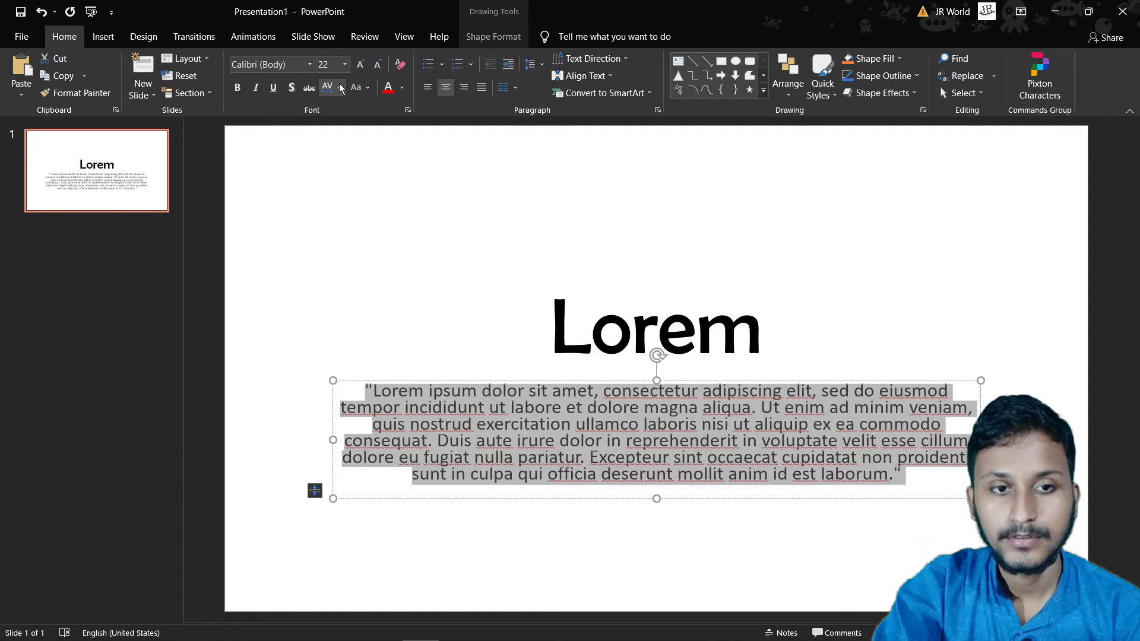
{"action": "left_click", "coordinate": [360, 87]}
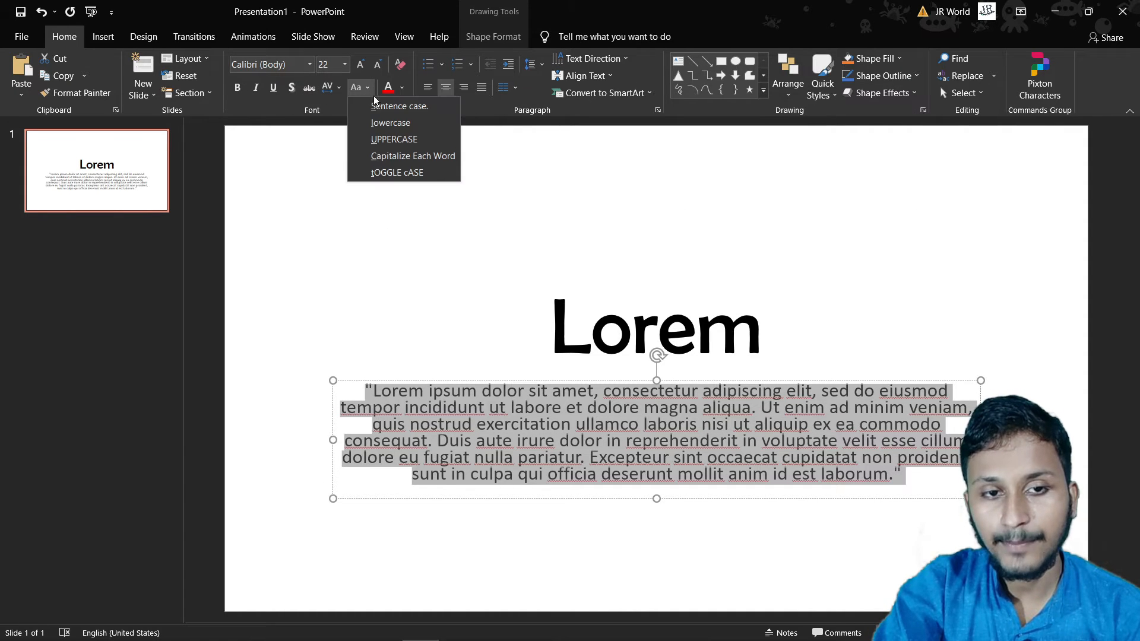
{"action": "left_click", "coordinate": [392, 160]}
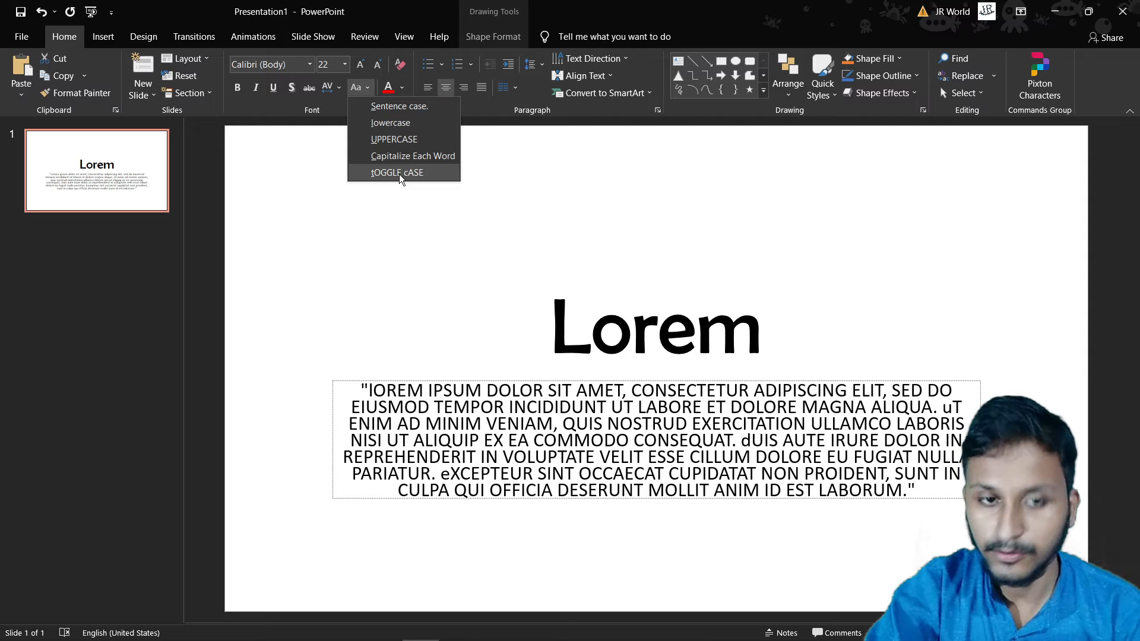
{"action": "left_click", "coordinate": [399, 173]}
Set the "Lorem" title's font color to the standard Red
{"action": "left_click", "coordinate": [563, 338]}
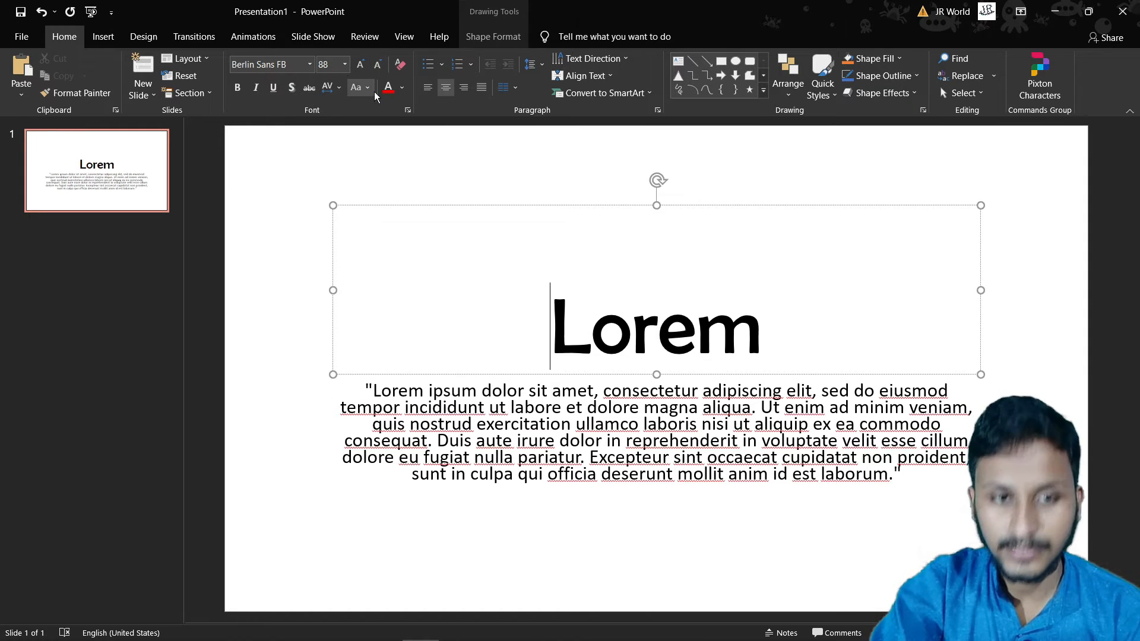
{"action": "double_click", "coordinate": [740, 324]}
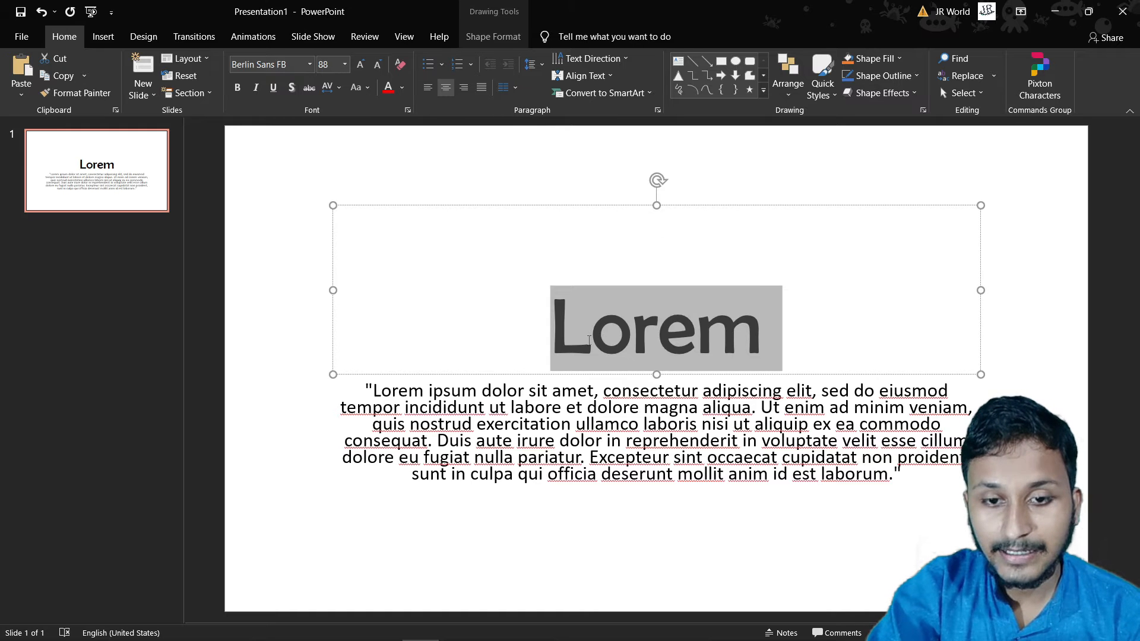
{"action": "left_click", "coordinate": [404, 88]}
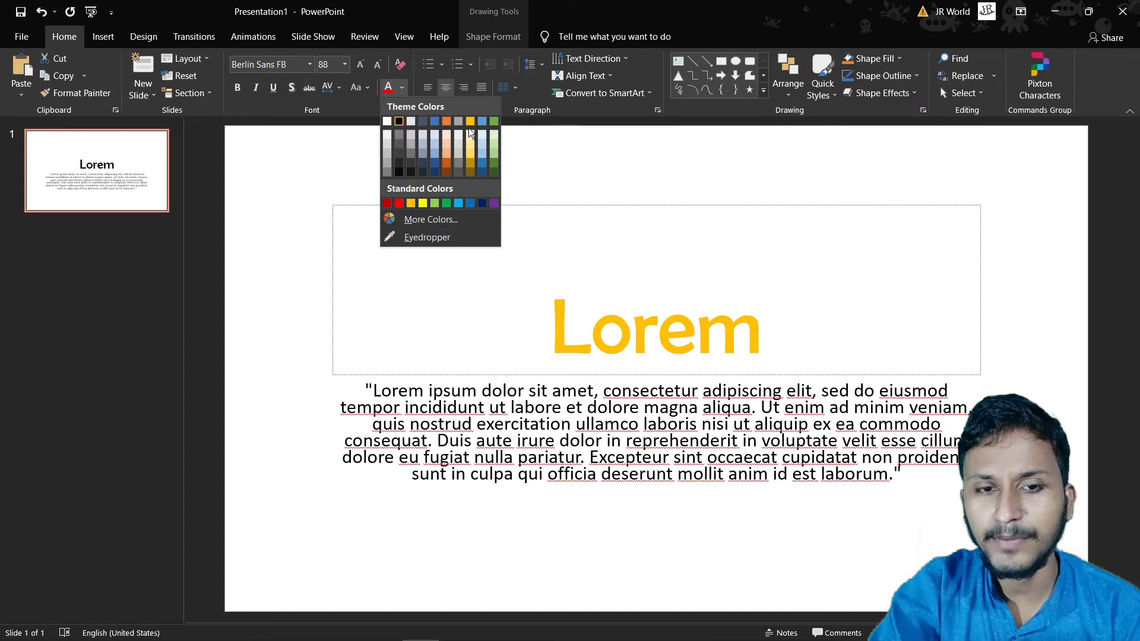
{"action": "left_click", "coordinate": [400, 203]}
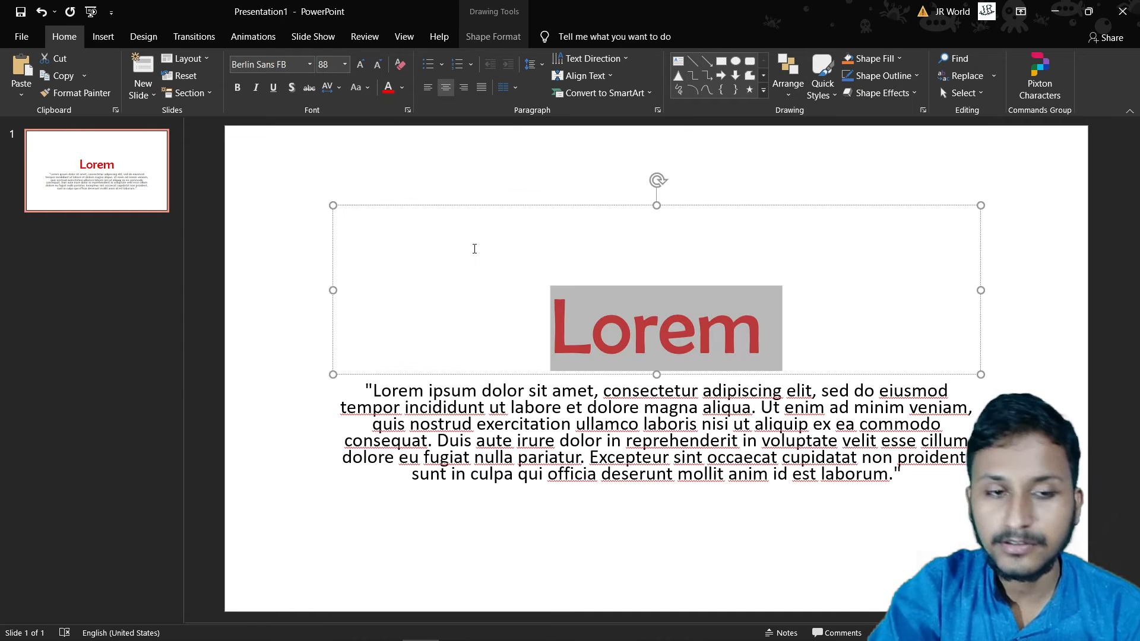
Reapply the preselected red to the title from the extended color picker
{"action": "left_click", "coordinate": [402, 87]}
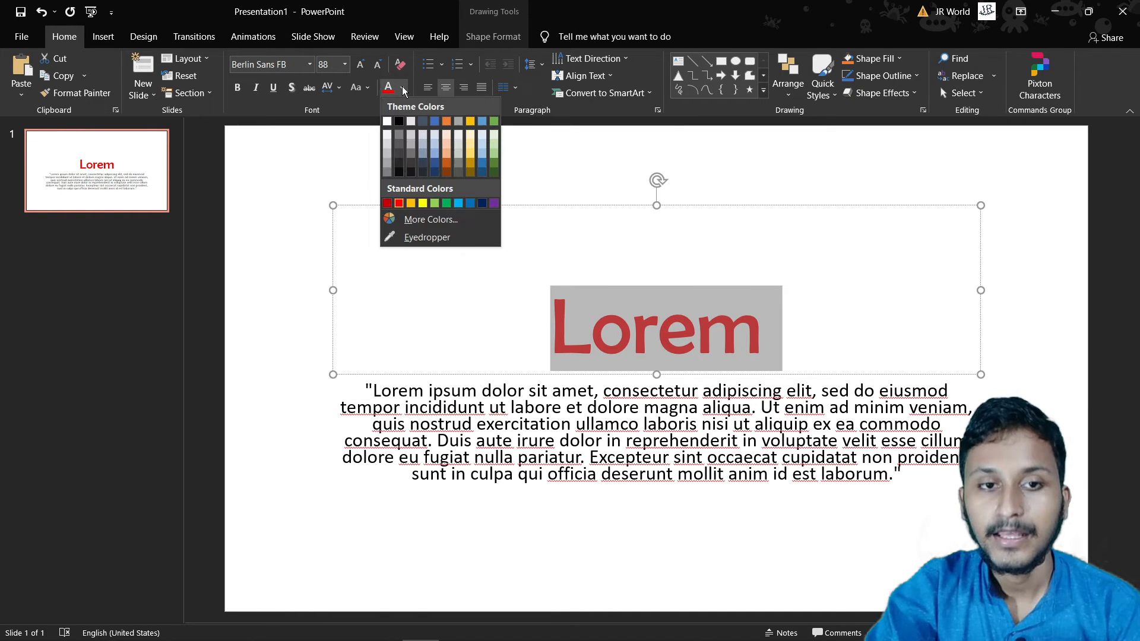
{"action": "left_click", "coordinate": [447, 226]}
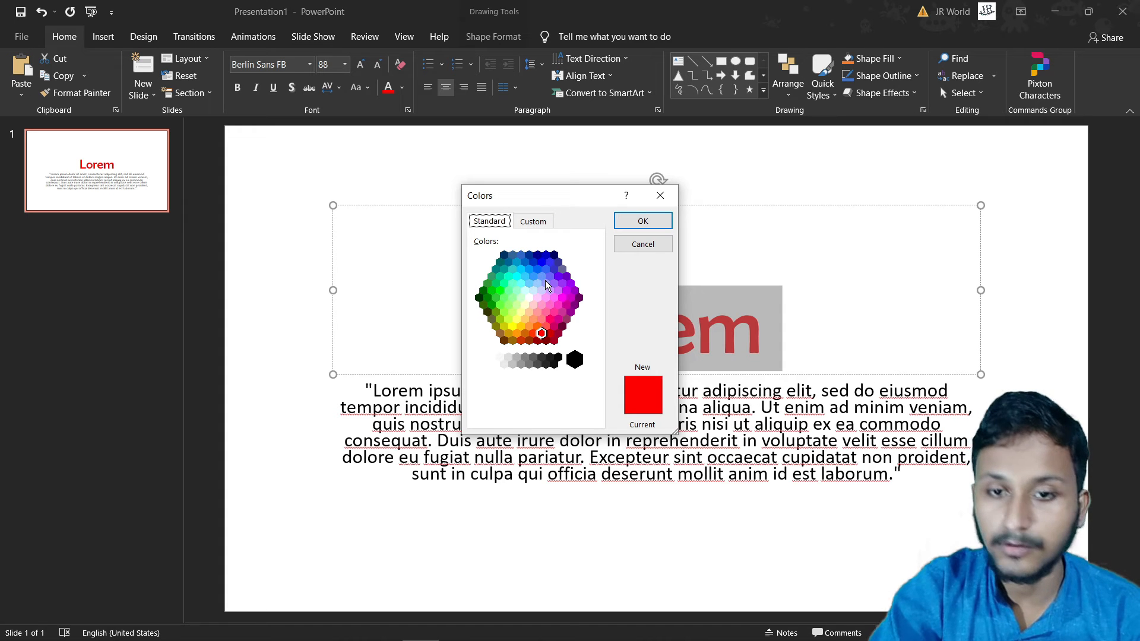
{"action": "left_click", "coordinate": [639, 221]}
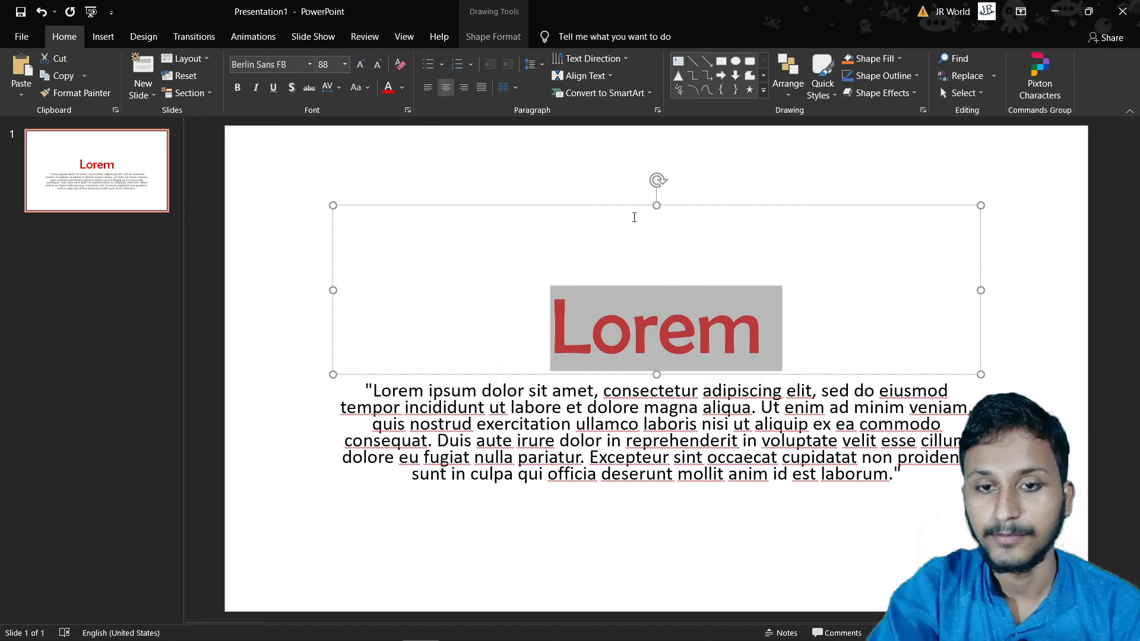
{"action": "left_click", "coordinate": [403, 88]}
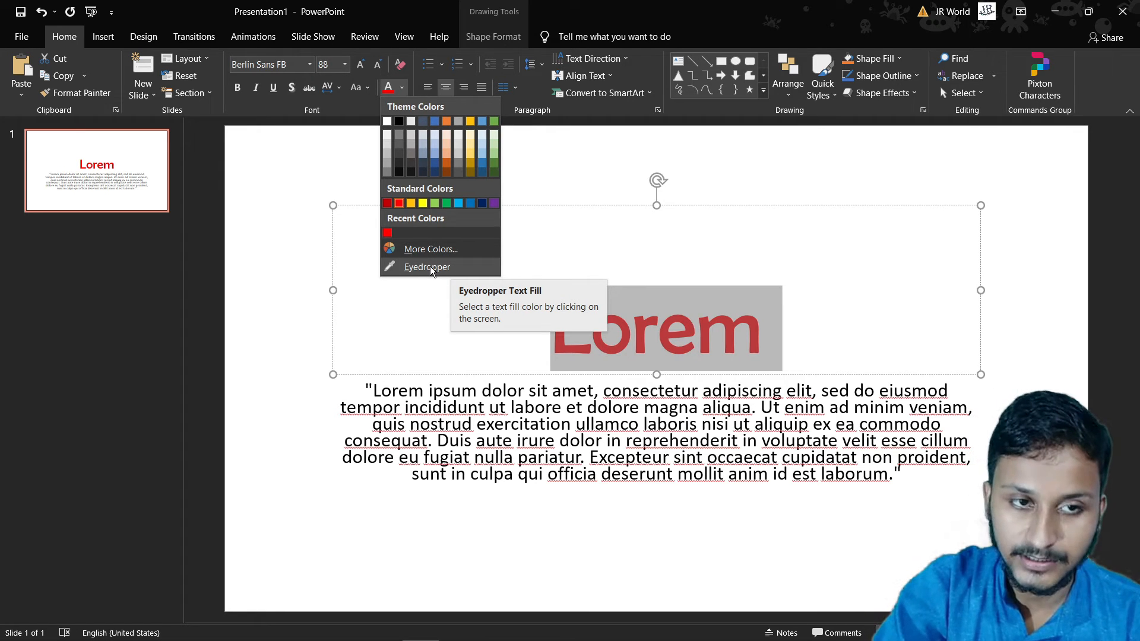
{"action": "left_click", "coordinate": [322, 260]}
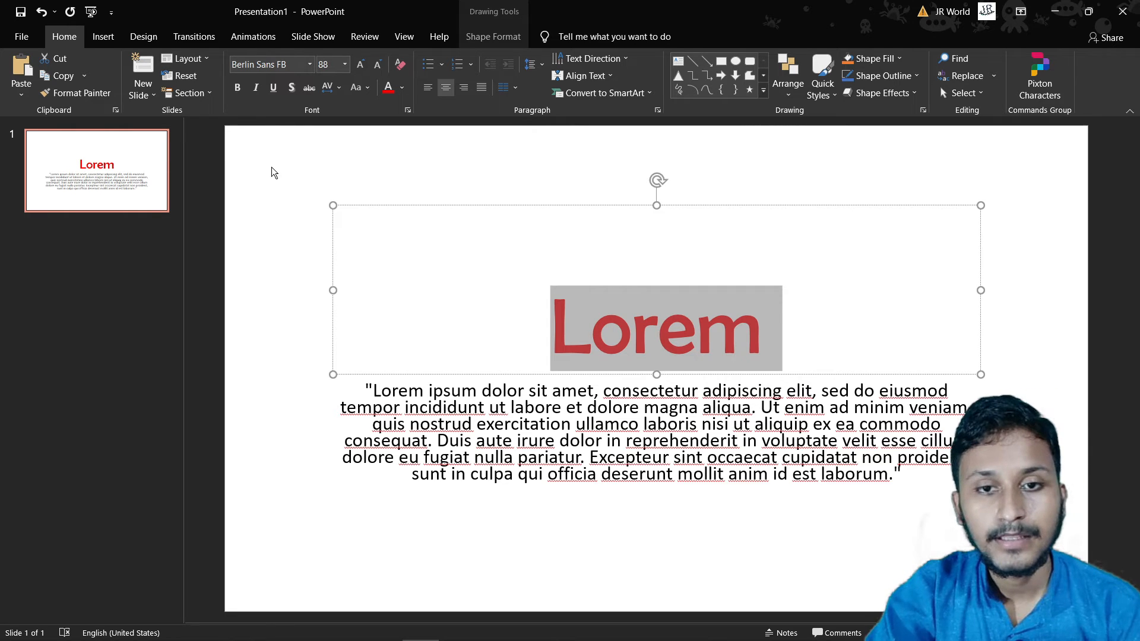
Insert the red apple picture, shrink it to 7.36 cm square and place it in the slide's upper-right corner
{"action": "left_click", "coordinate": [95, 38]}
{"action": "left_click", "coordinate": [106, 95]}
{"action": "left_click", "coordinate": [124, 132]}
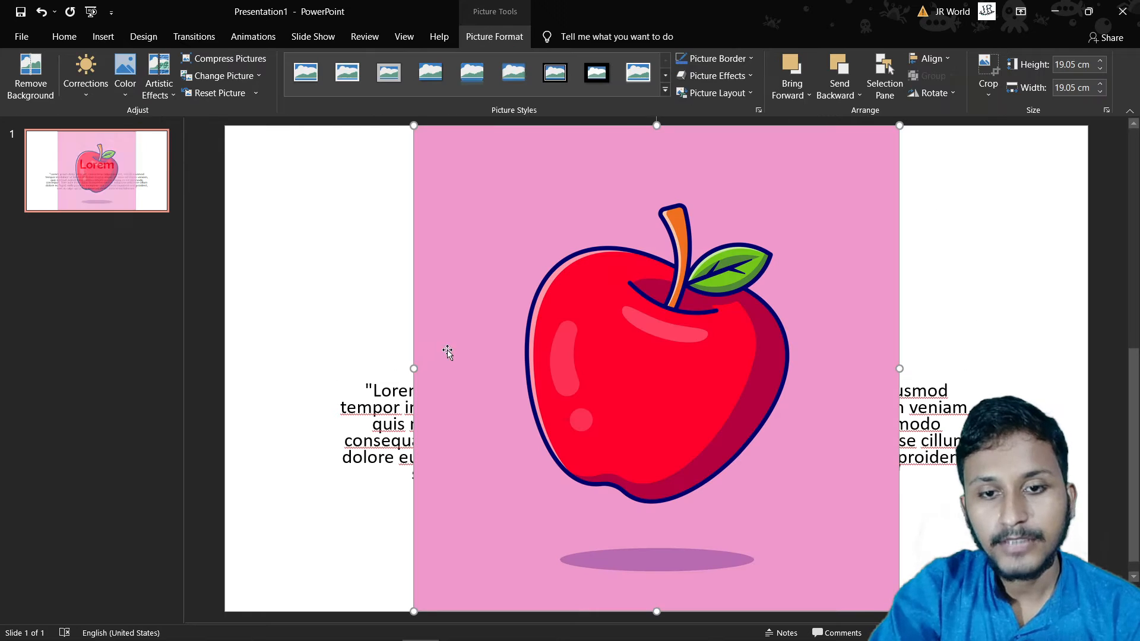
{"action": "left_click_drag", "start_coordinate": [753, 339], "coordinate": [563, 343]}
{"action": "left_click_drag", "start_coordinate": [712, 608], "coordinate": [1010, 232]}
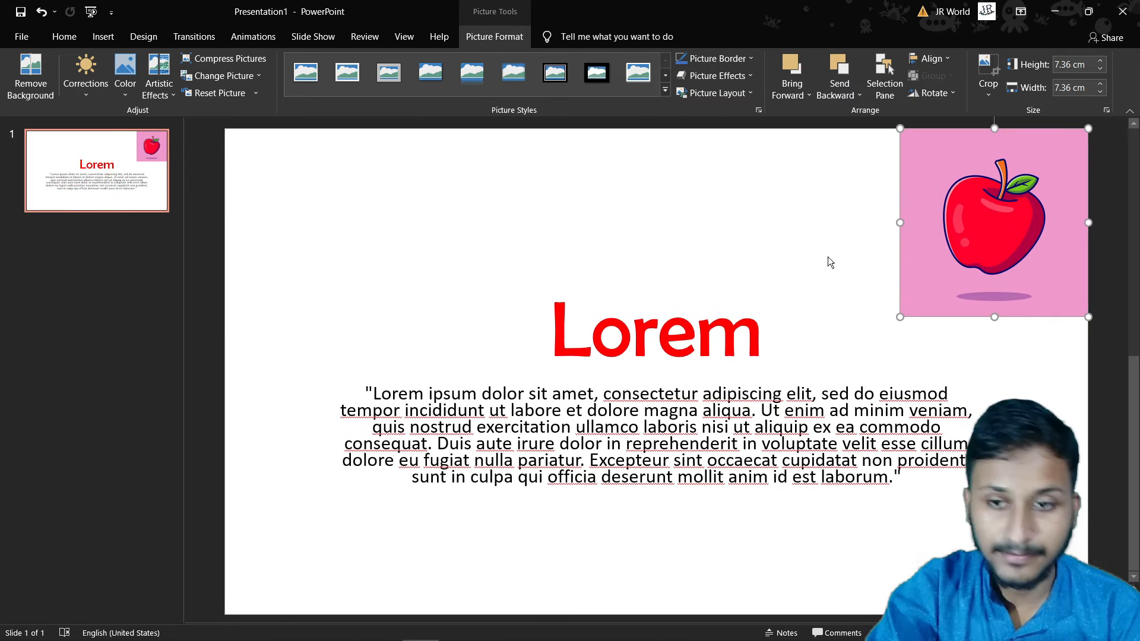
{"action": "left_click", "coordinate": [828, 257]}
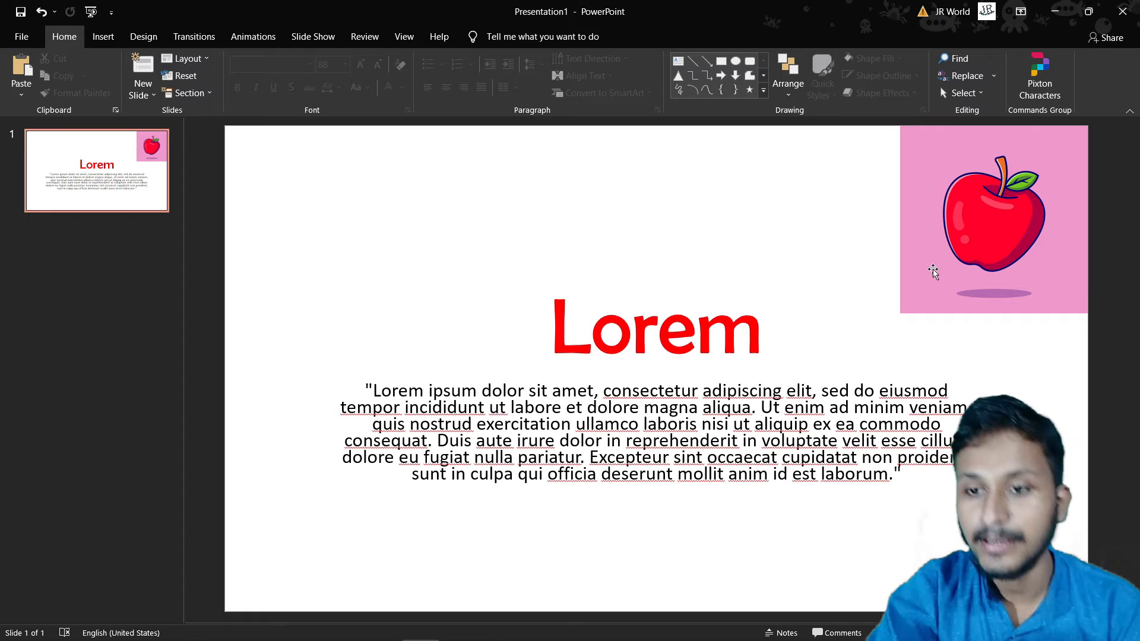
Recolor the "Lorem" title with the pink sampled by Eyedropper from the apple picture's background
{"action": "left_click", "coordinate": [663, 315]}
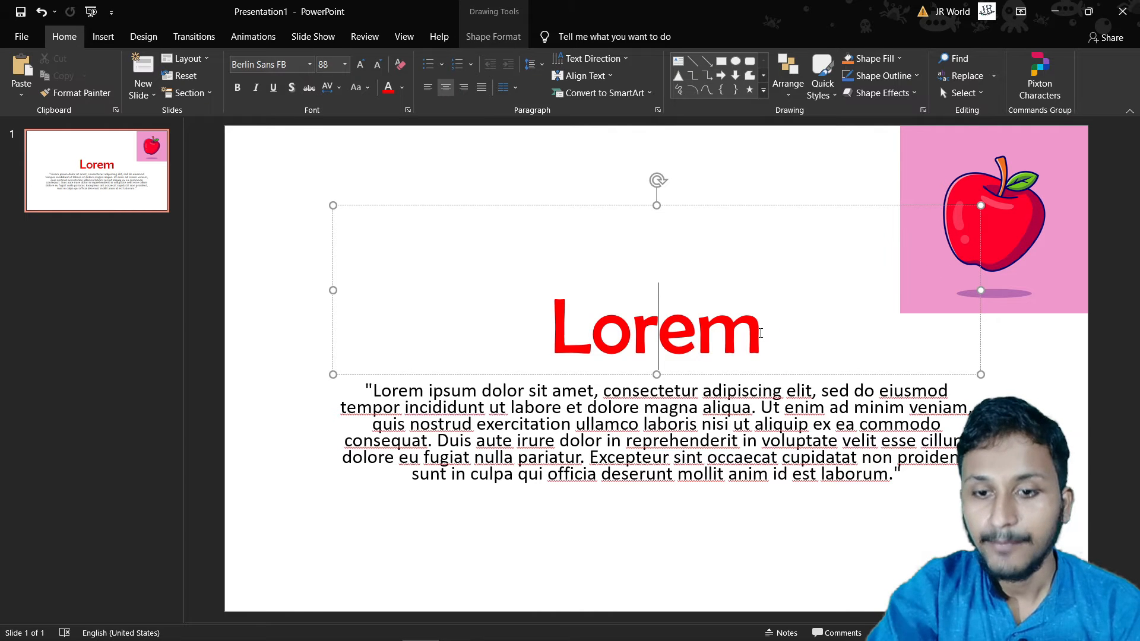
{"action": "left_click_drag", "start_coordinate": [763, 333], "coordinate": [486, 326]}
{"action": "left_click", "coordinate": [402, 87]}
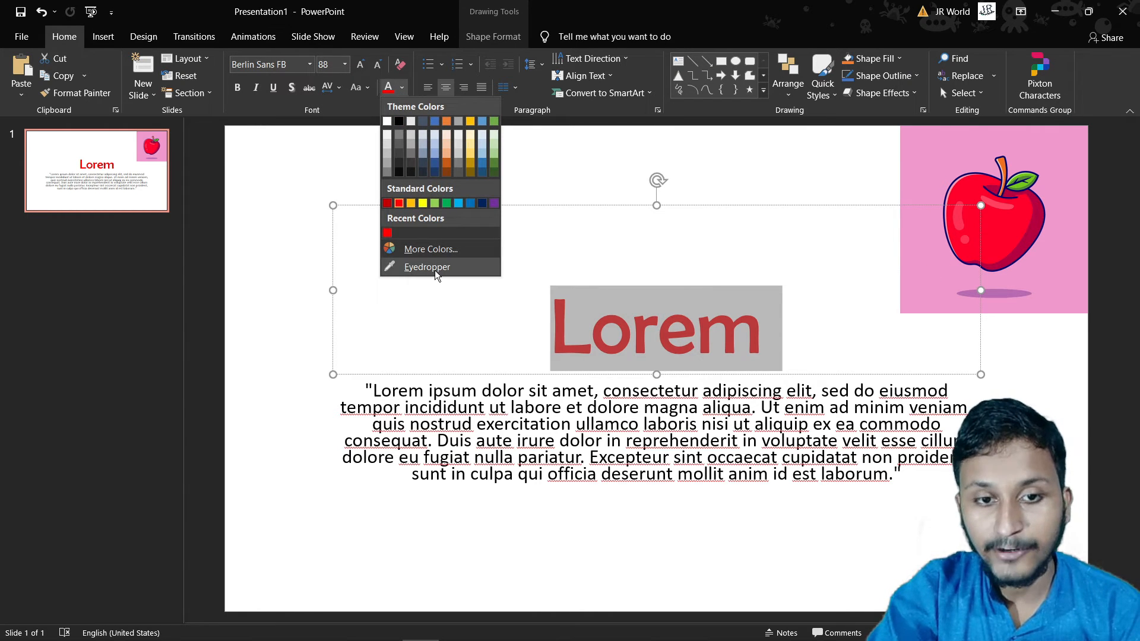
{"action": "left_click", "coordinate": [435, 270]}
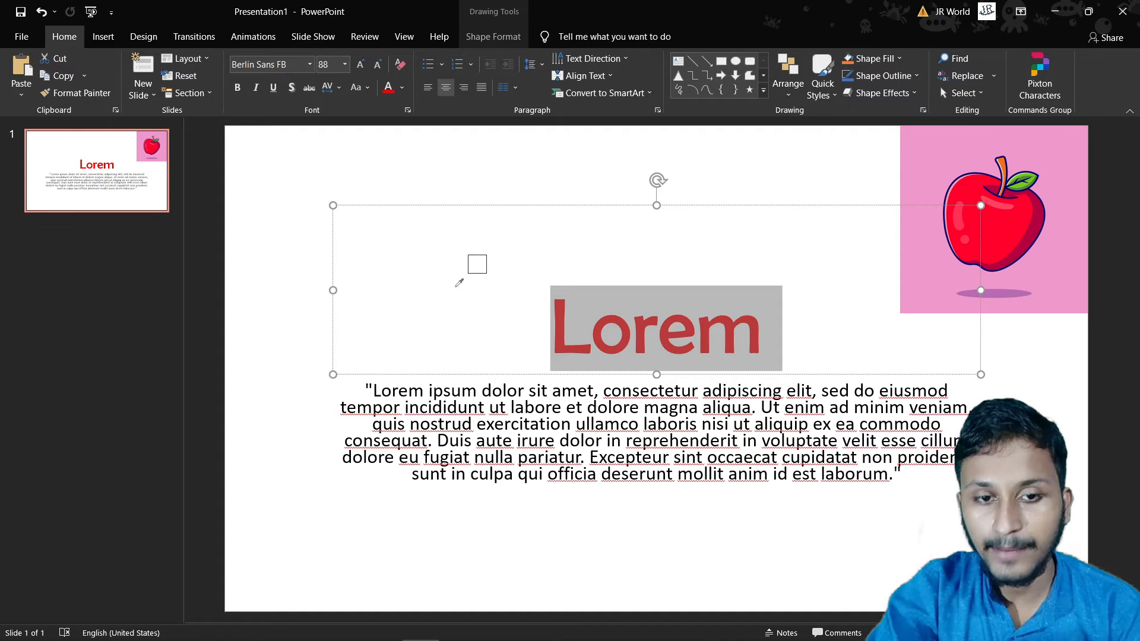
{"action": "left_click", "coordinate": [934, 167]}
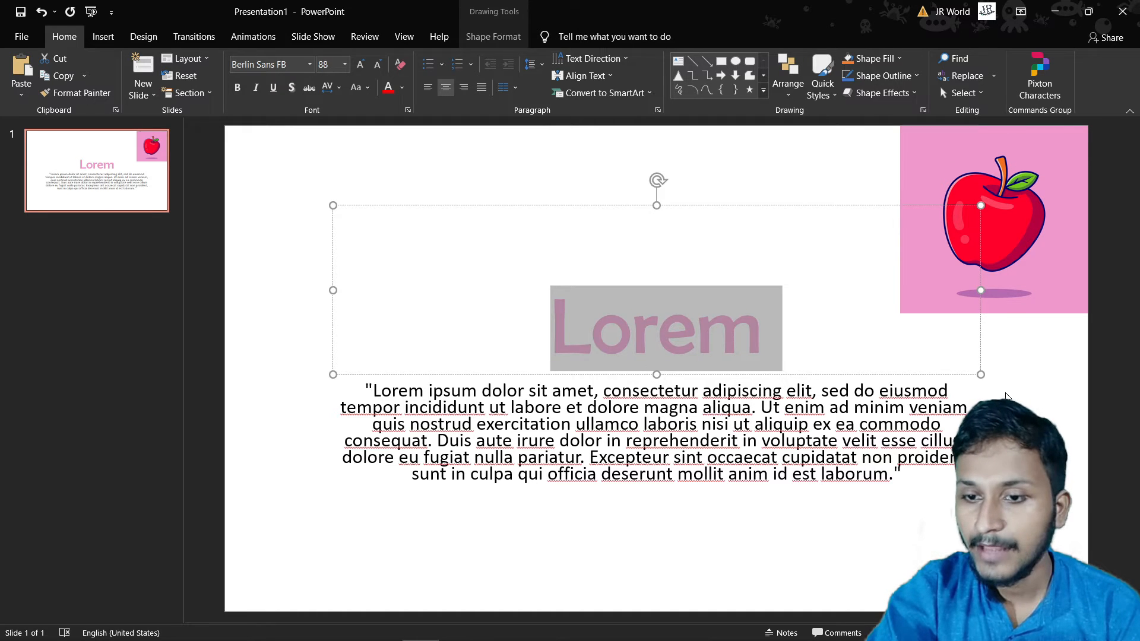
{"action": "left_click", "coordinate": [1008, 436]}
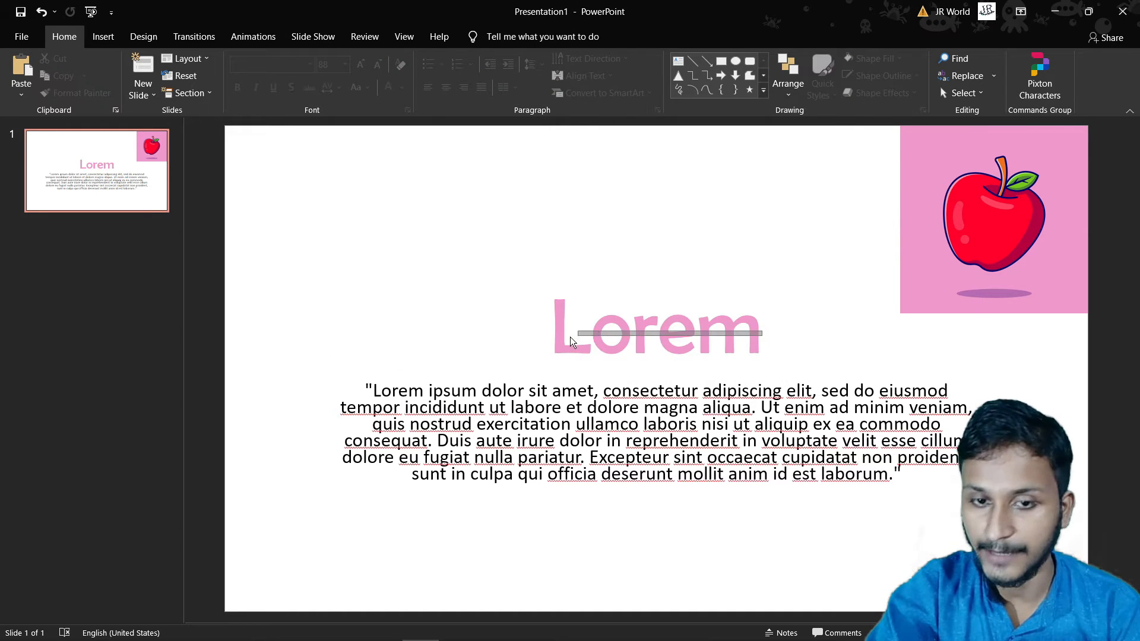
Recolor the "Lorem" title with the purple sampled by Eyedropper from the shadow beneath the apple
{"action": "left_click", "coordinate": [752, 331]}
{"action": "left_click_drag", "start_coordinate": [752, 330], "coordinate": [458, 221]}
{"action": "left_click", "coordinate": [402, 88]}
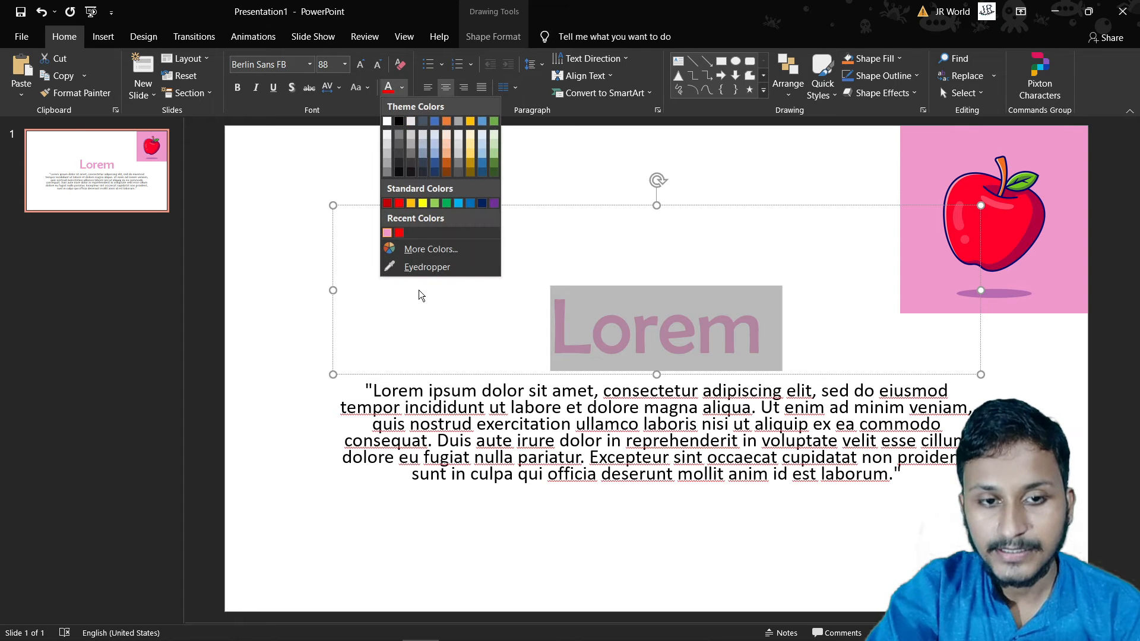
{"action": "left_click", "coordinate": [427, 267]}
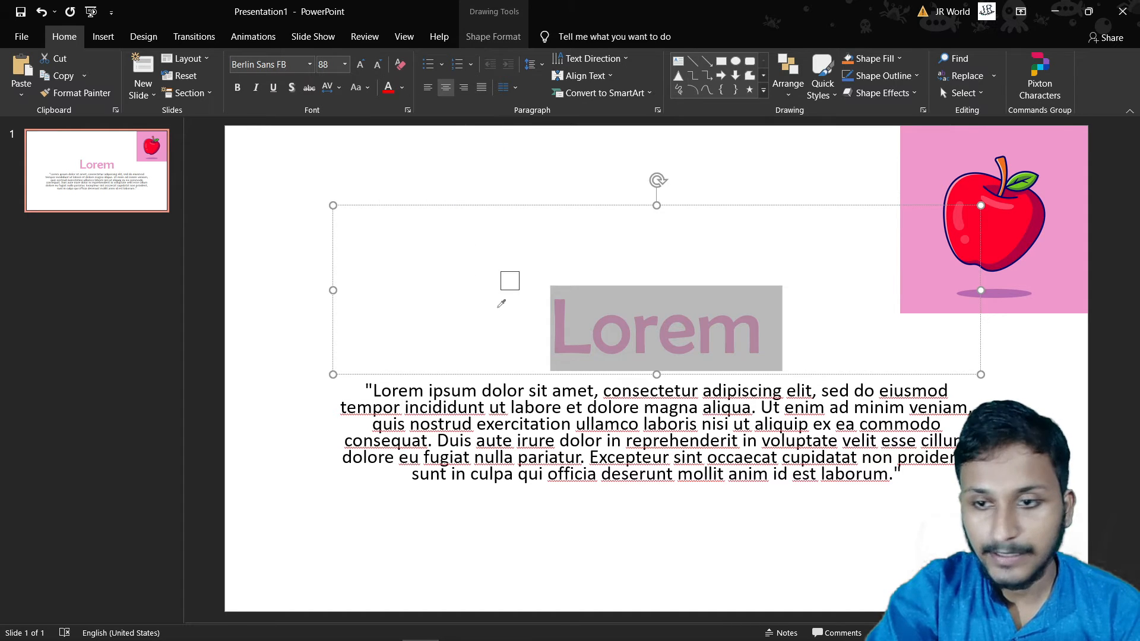
{"action": "left_click", "coordinate": [1003, 291]}
{"action": "left_click", "coordinate": [832, 338]}
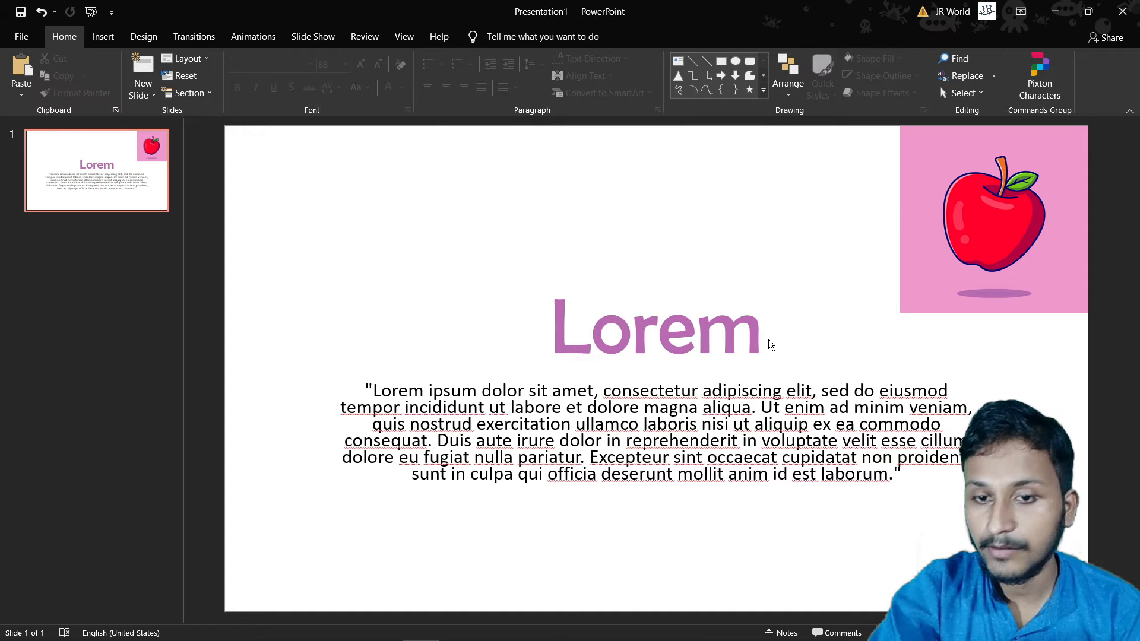
Recolor the "Lorem" title with the red sampled by Eyedropper from the apple
{"action": "double_click", "coordinate": [624, 349]}
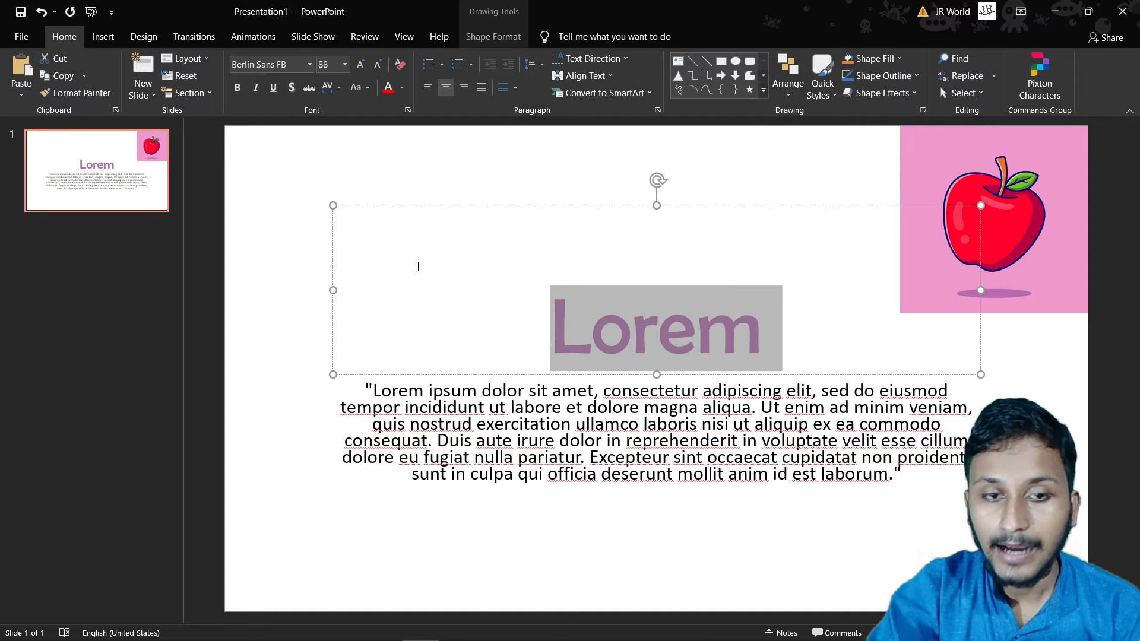
{"action": "left_click", "coordinate": [402, 88]}
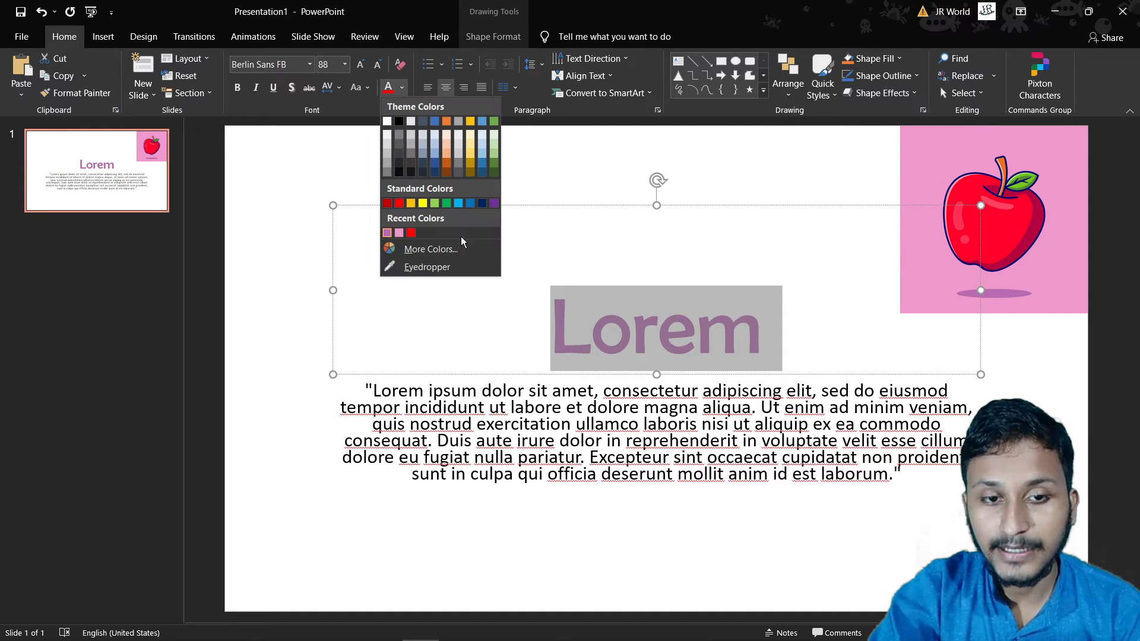
{"action": "left_click", "coordinate": [459, 266]}
{"action": "left_click", "coordinate": [1021, 222]}
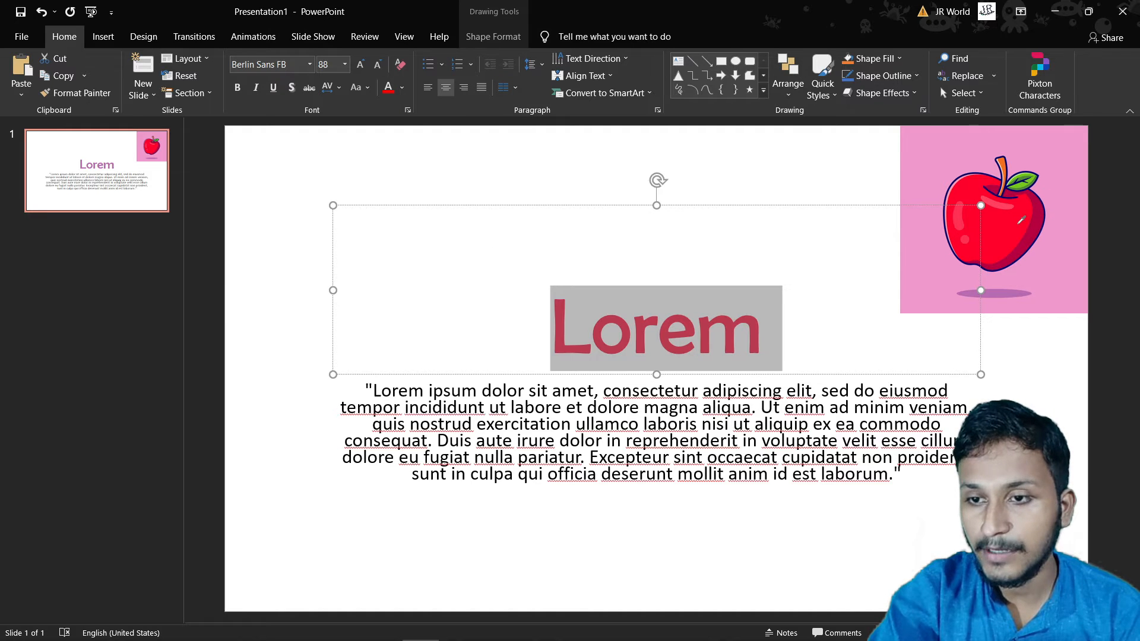
{"action": "left_click", "coordinate": [1033, 356]}
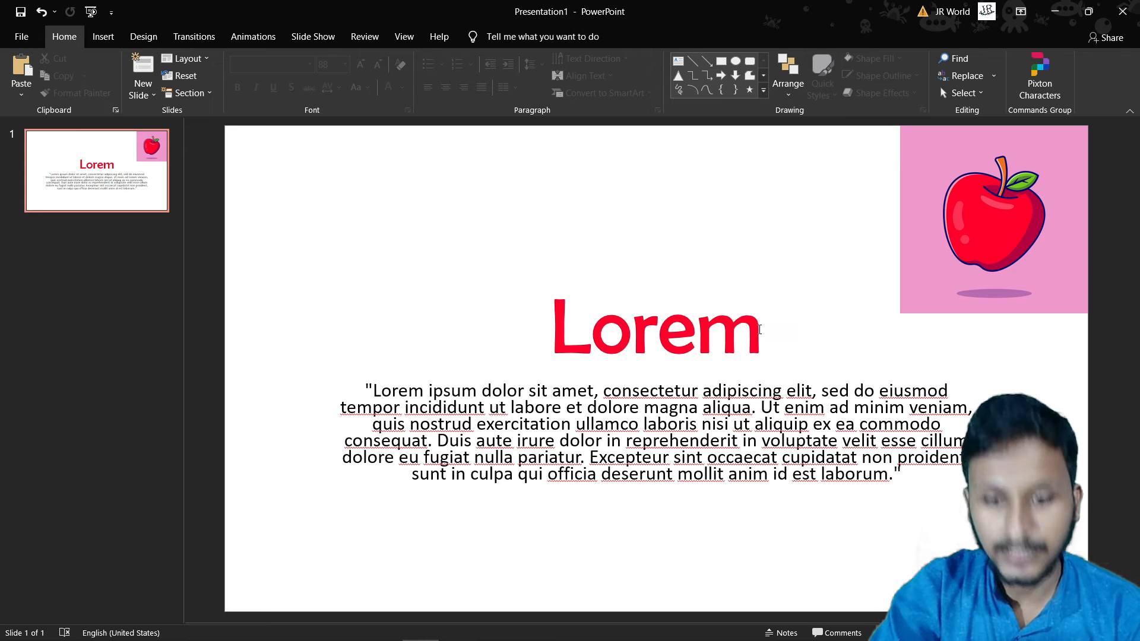
Clear all formatting from the "Lorem" title and deselect it
{"action": "left_click_drag", "start_coordinate": [763, 329], "coordinate": [497, 330]}
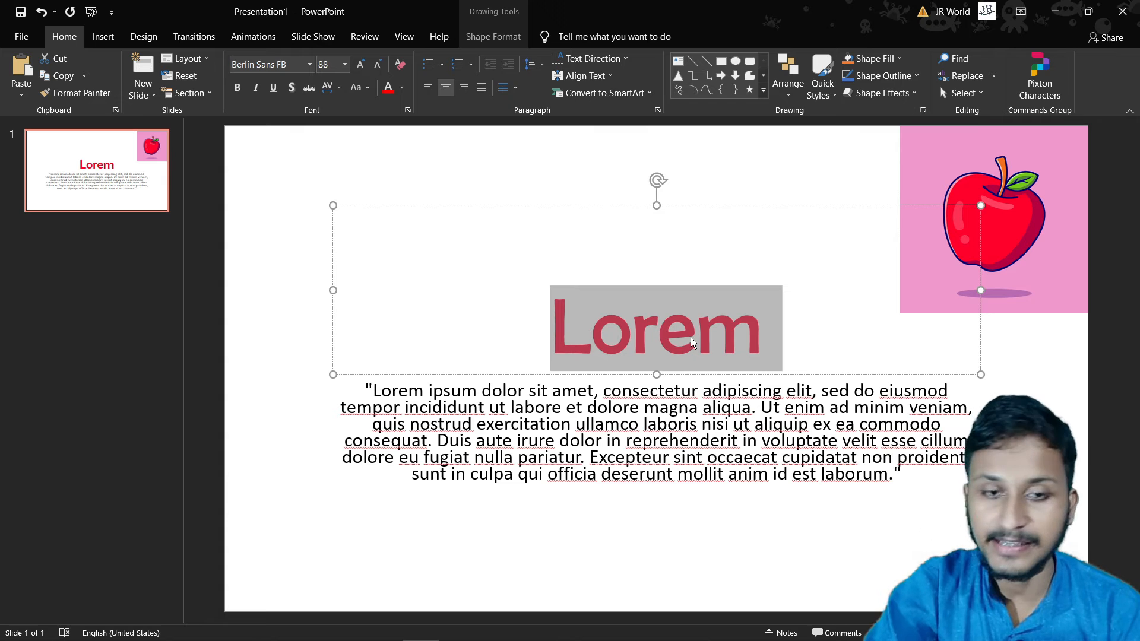
{"action": "left_click", "coordinate": [401, 70]}
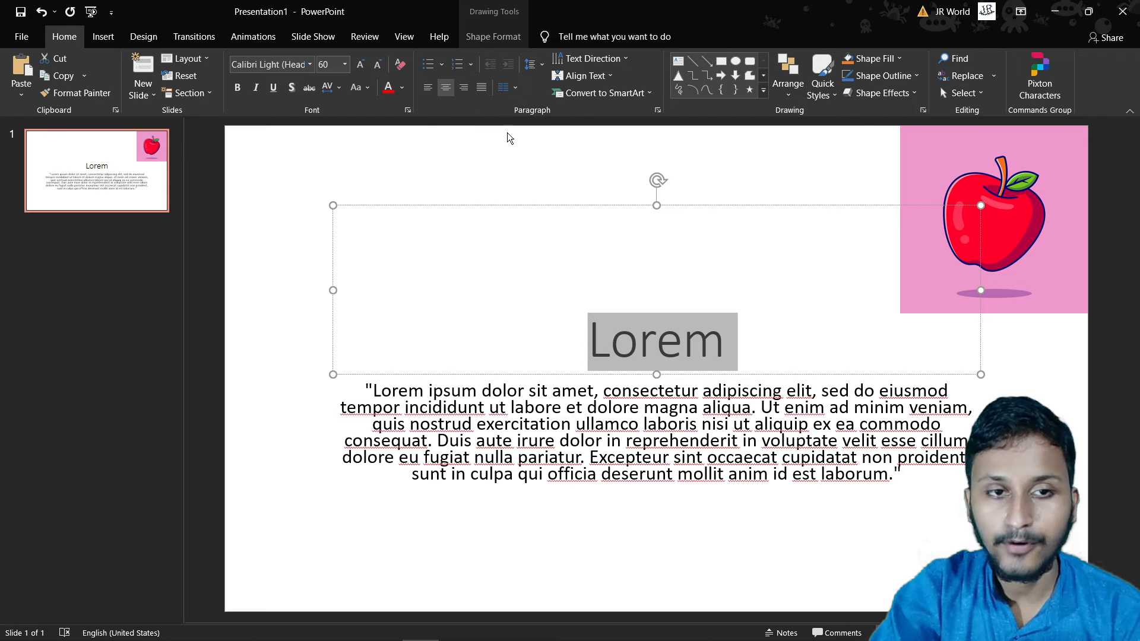
{"action": "left_click", "coordinate": [543, 177]}
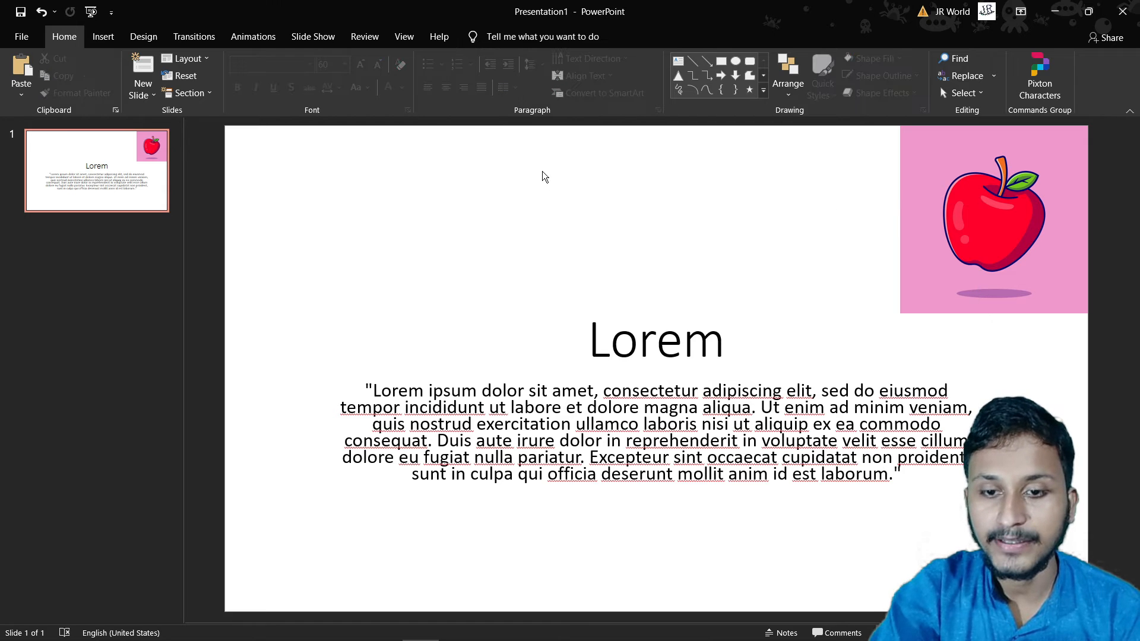
{"action": "left_click", "coordinate": [682, 327]}
{"action": "left_click_drag", "start_coordinate": [726, 341], "coordinate": [565, 336]}
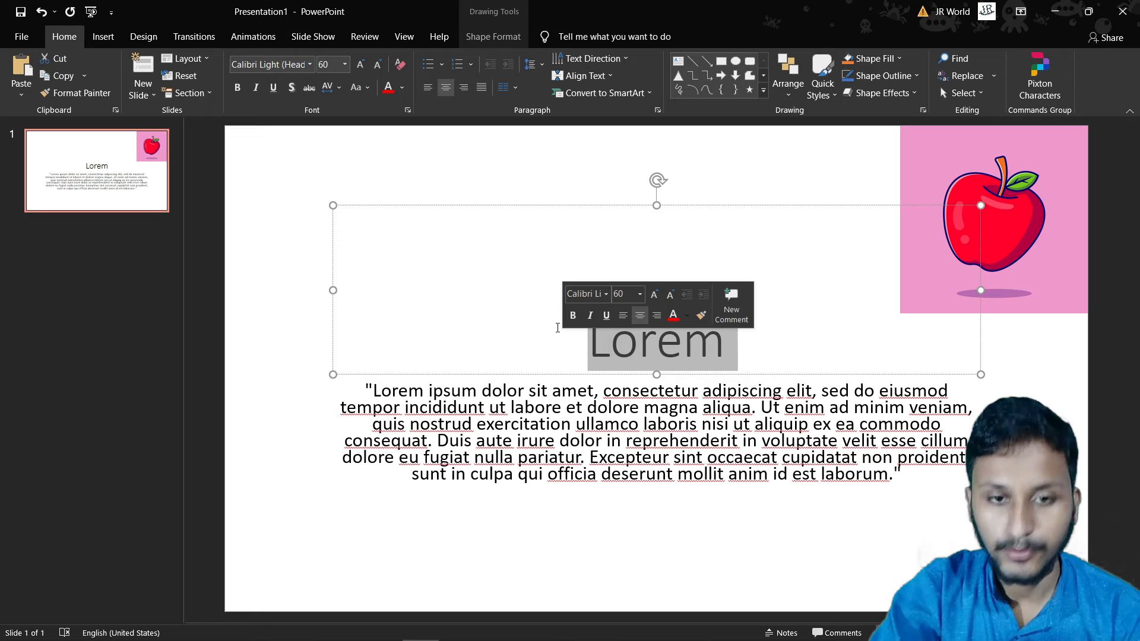
{"action": "left_click", "coordinate": [518, 187]}
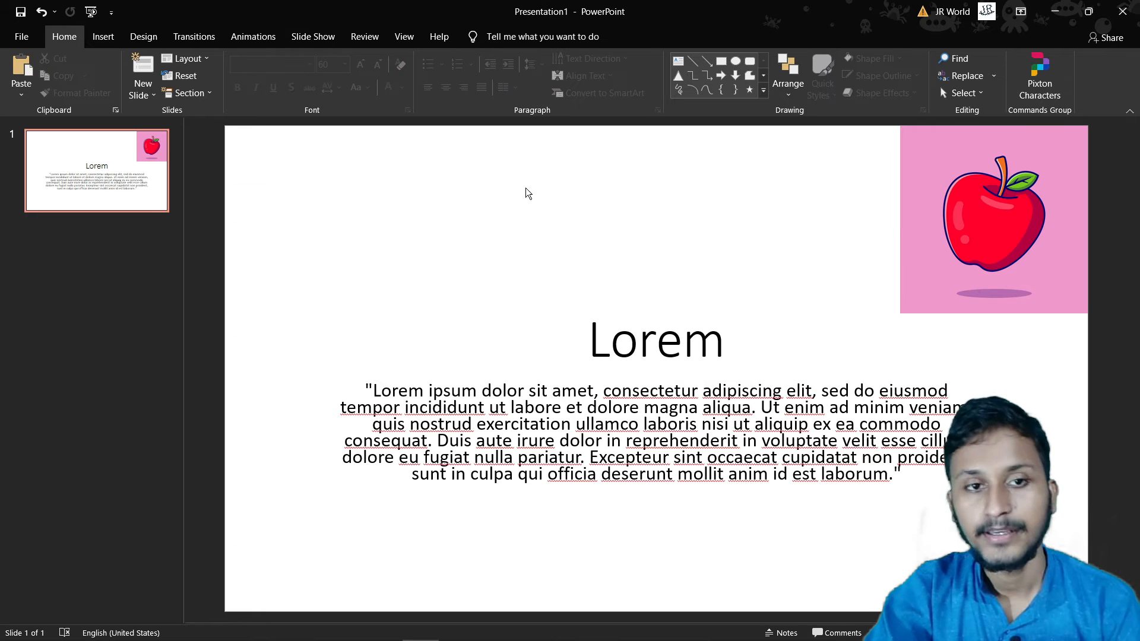
{"action": "left_click", "coordinate": [717, 340]}
{"action": "left_click_drag", "start_coordinate": [717, 341], "coordinate": [527, 349]}
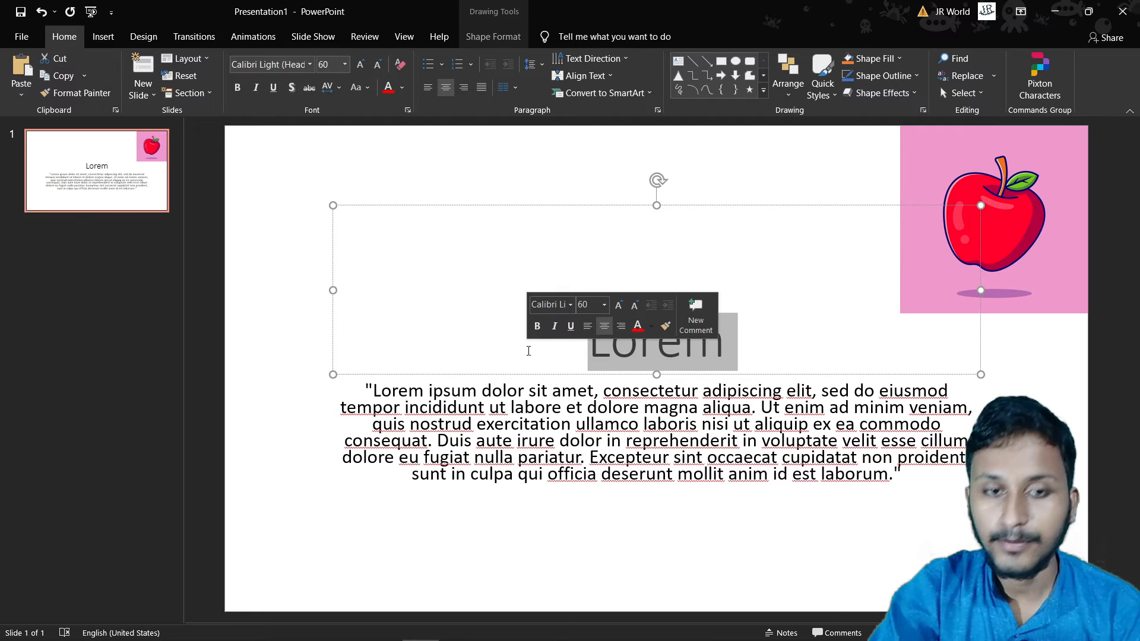
{"action": "left_click", "coordinate": [554, 171]}
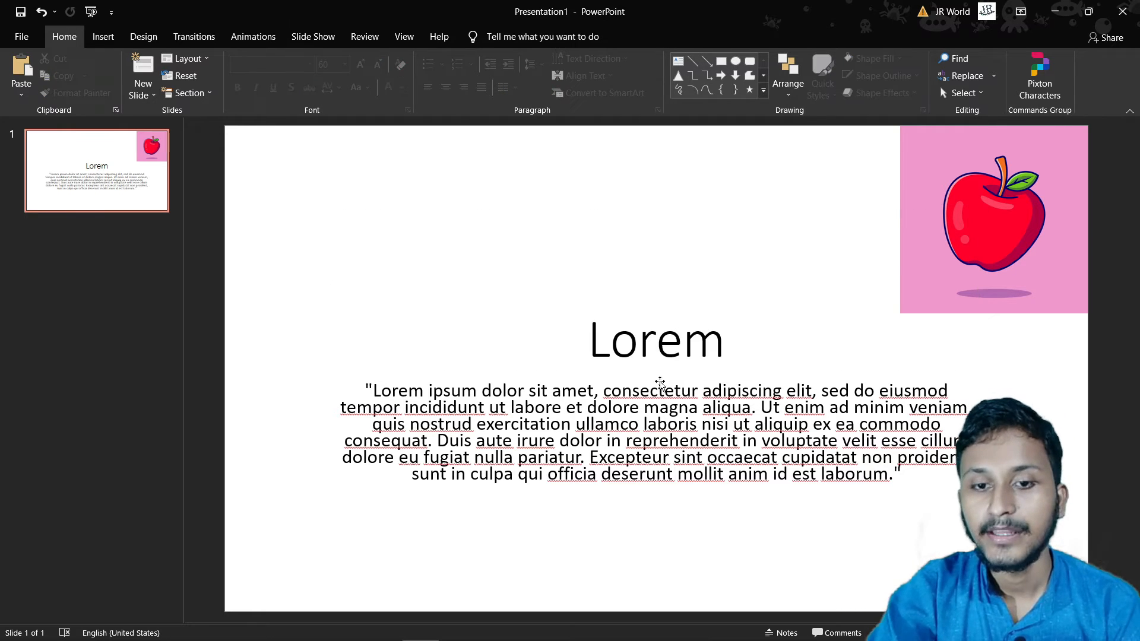
{"action": "double_click", "coordinate": [593, 337]}
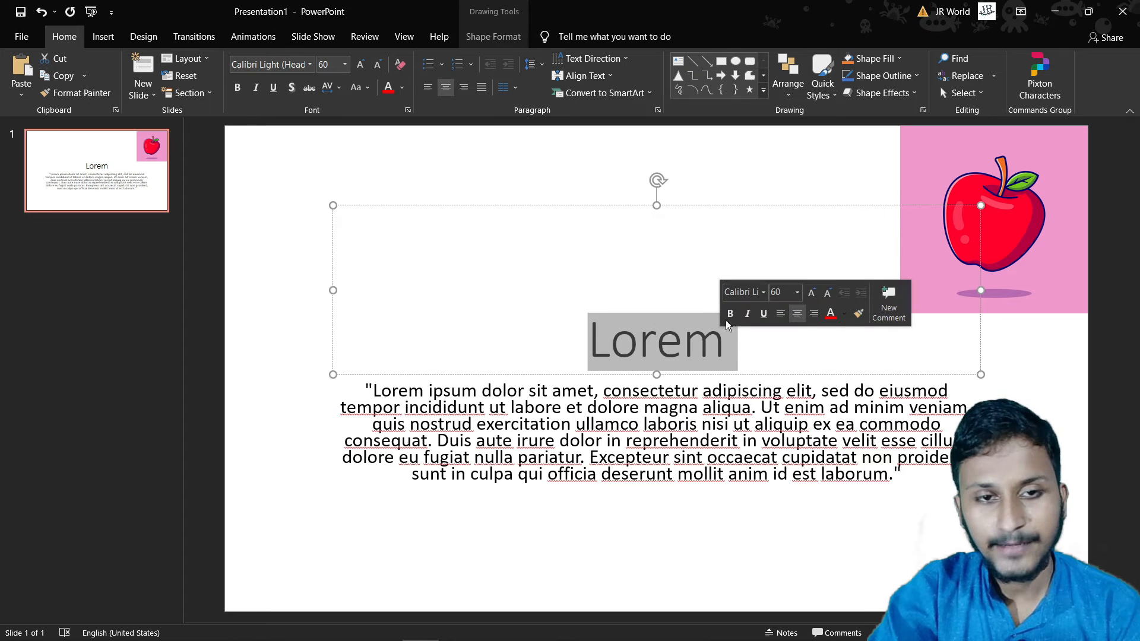
{"action": "key", "text": "Escape"}
{"action": "left_click", "coordinate": [612, 184]}
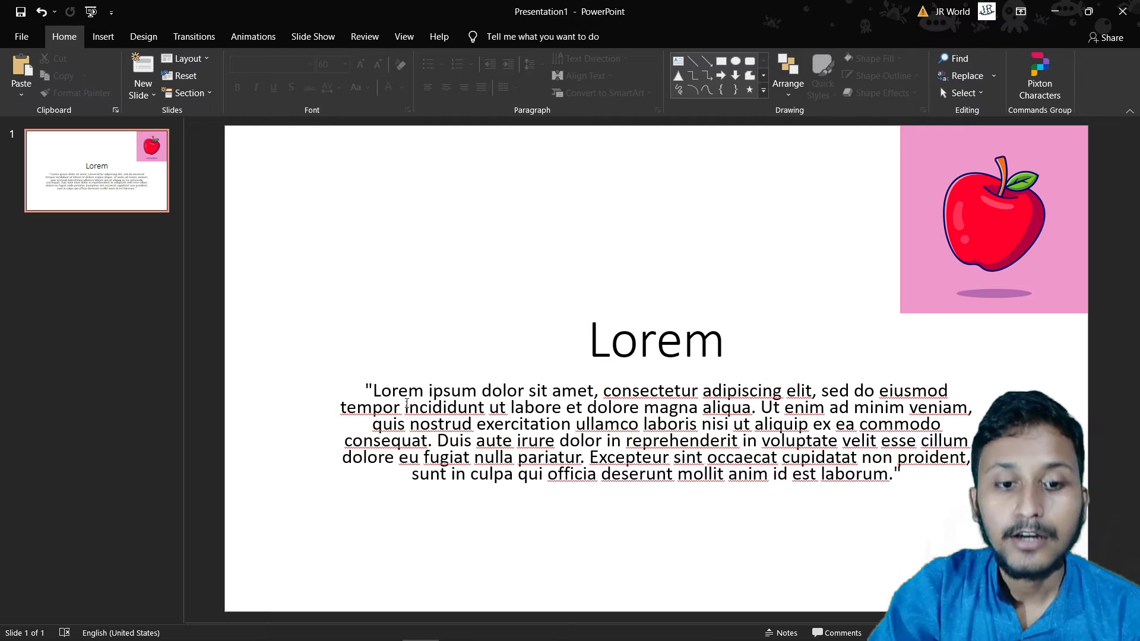
Select the whole body paragraph and try left, center, right and justified alignment on it in turn
{"action": "left_click", "coordinate": [464, 423]}
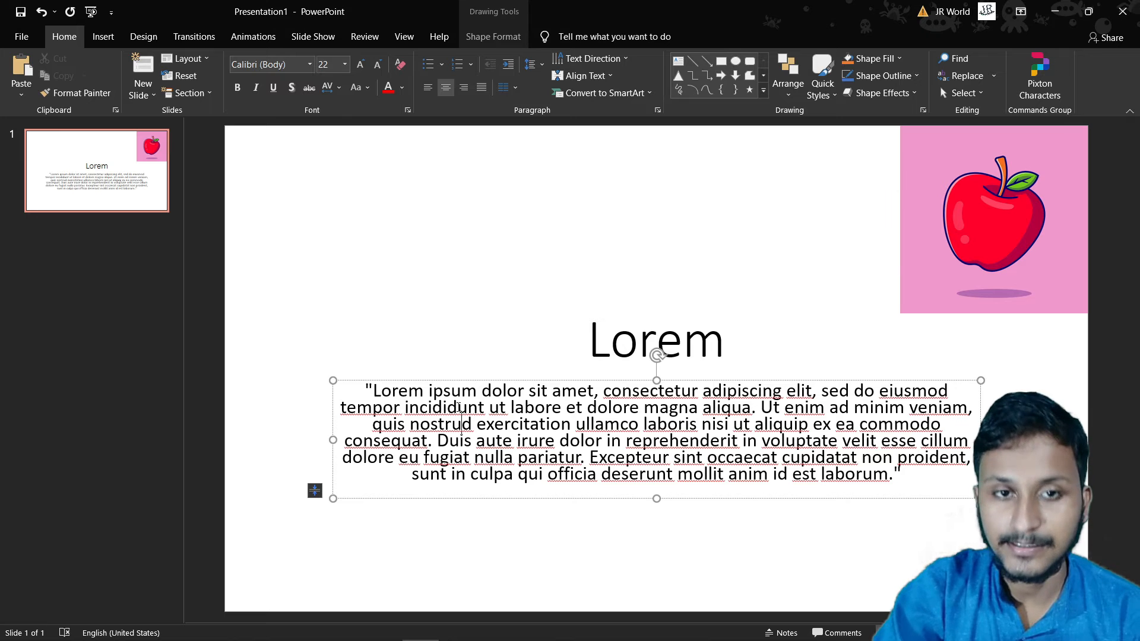
{"action": "left_click", "coordinate": [900, 477]}
{"action": "left_click_drag", "start_coordinate": [900, 475], "coordinate": [367, 392]}
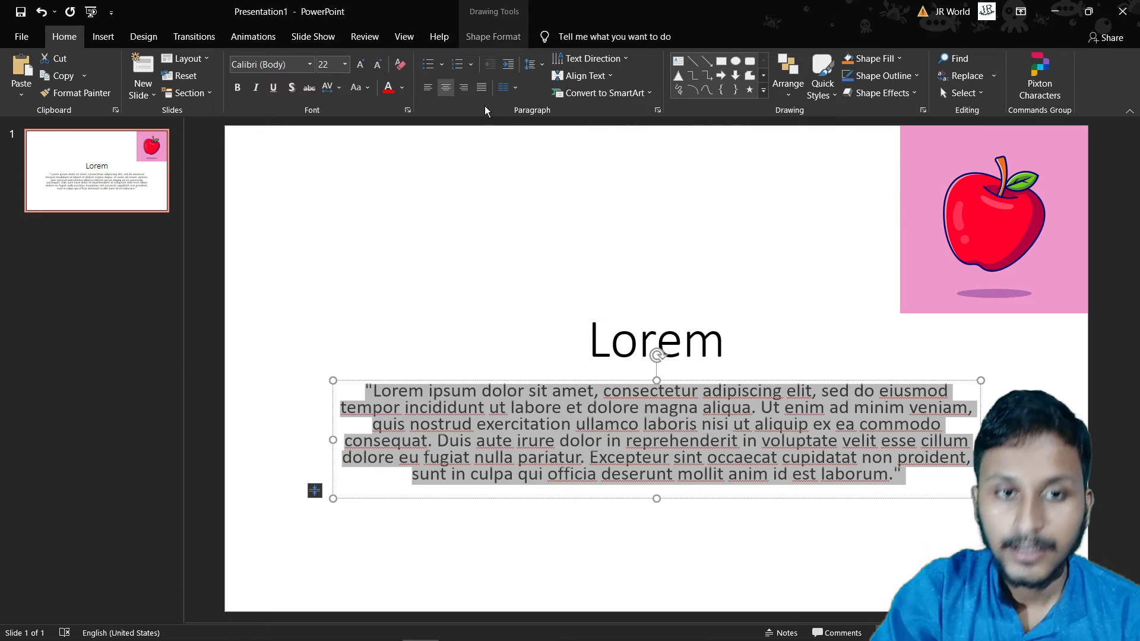
{"action": "left_click", "coordinate": [434, 94]}
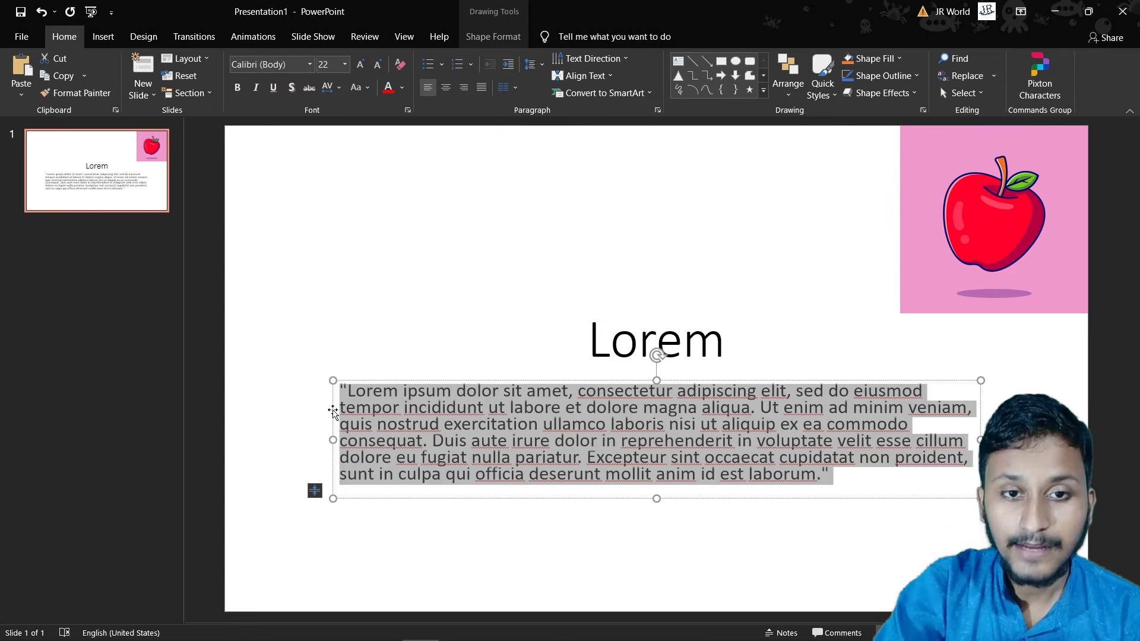
{"action": "left_click", "coordinate": [445, 87]}
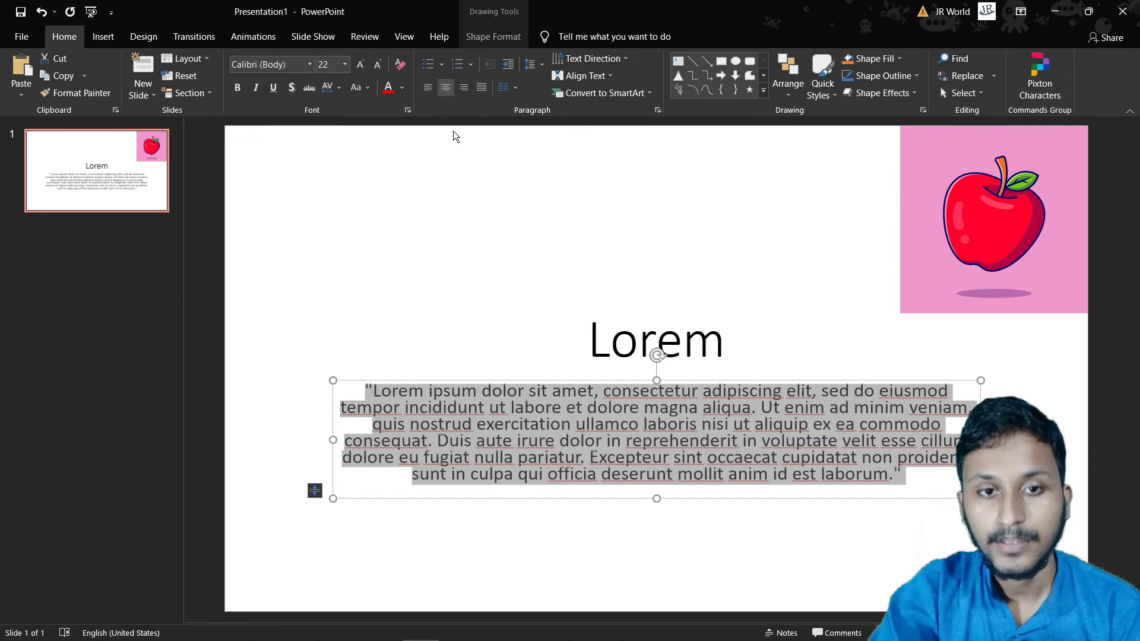
{"action": "left_click", "coordinate": [464, 94]}
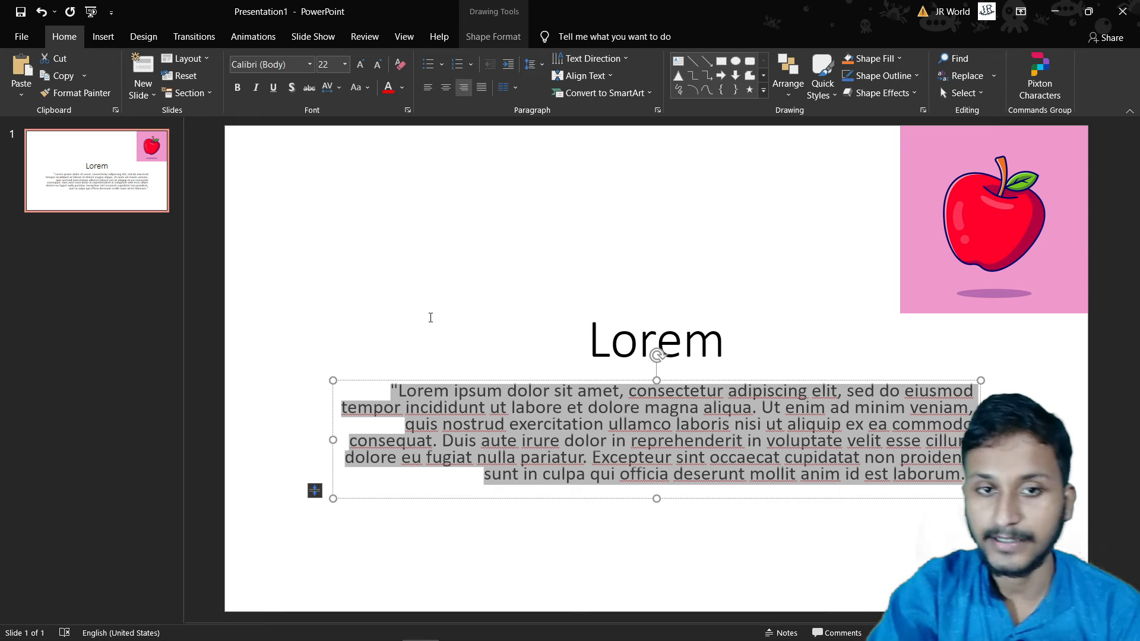
{"action": "left_click", "coordinate": [481, 87]}
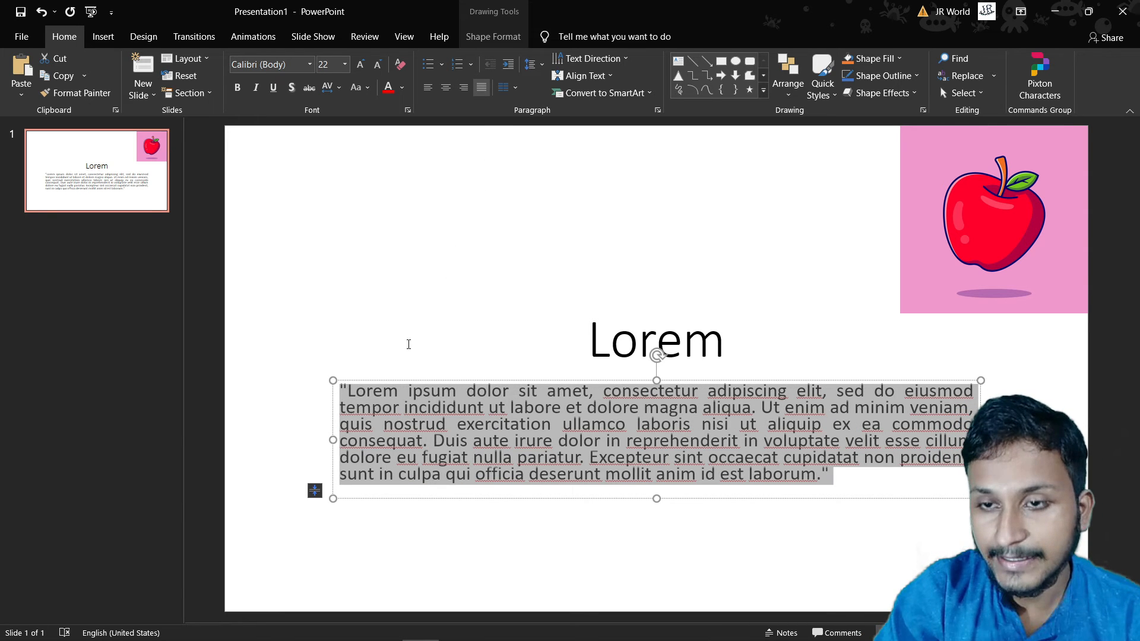
Compare left, right and justified alignment once more on the body paragraph, ending with justified
{"action": "left_click", "coordinate": [340, 391]}
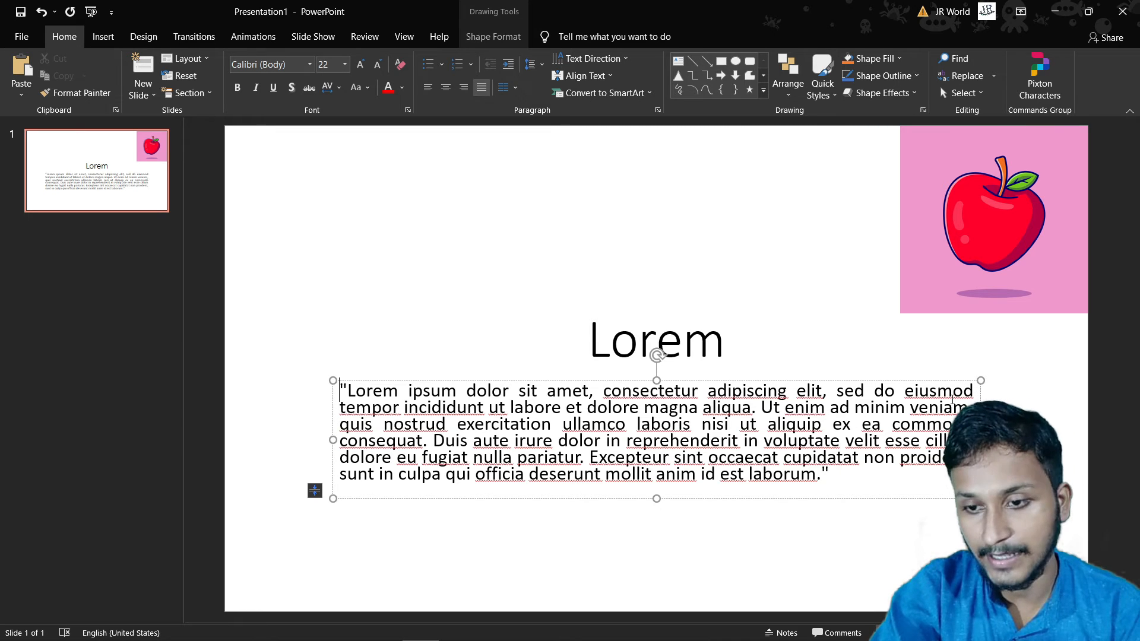
{"action": "left_click", "coordinate": [429, 91]}
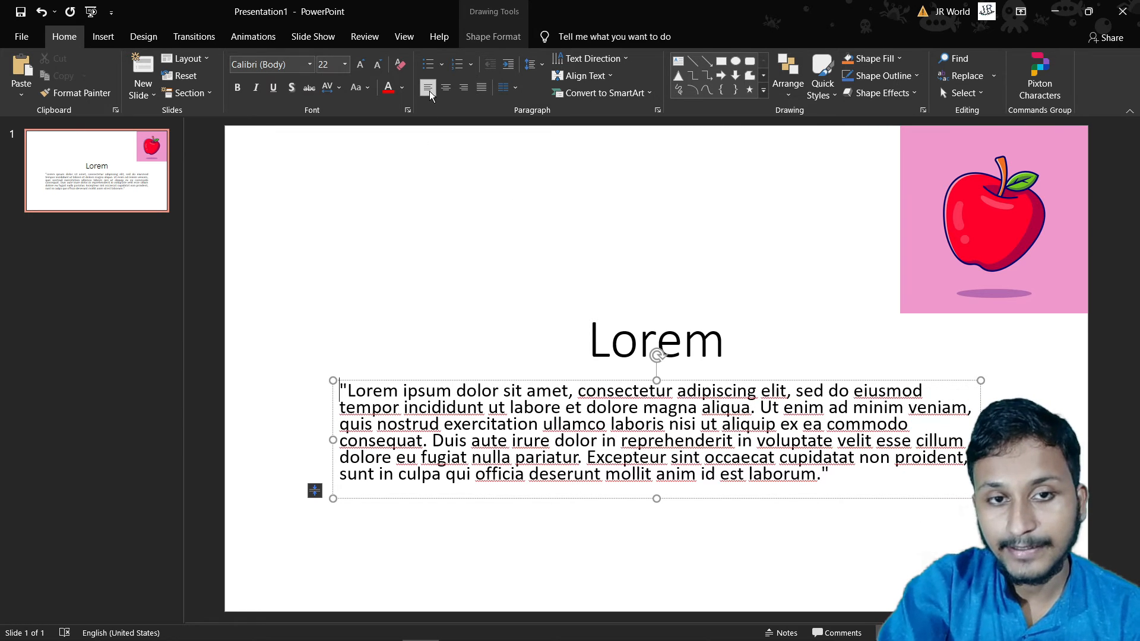
{"action": "left_click", "coordinate": [463, 88]}
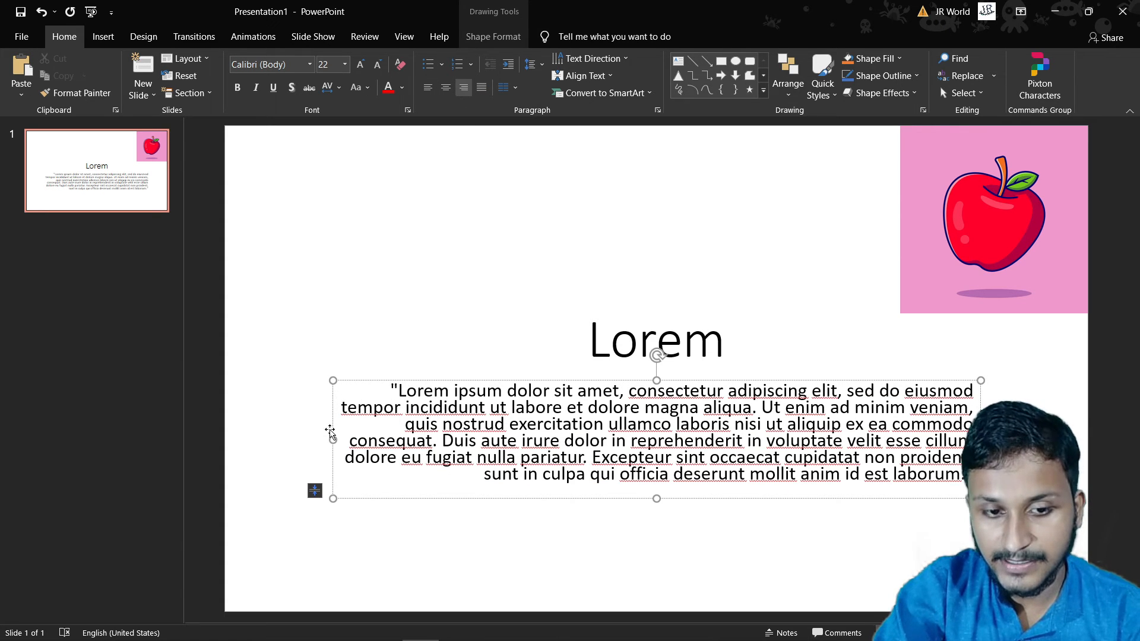
{"action": "left_click", "coordinate": [431, 89]}
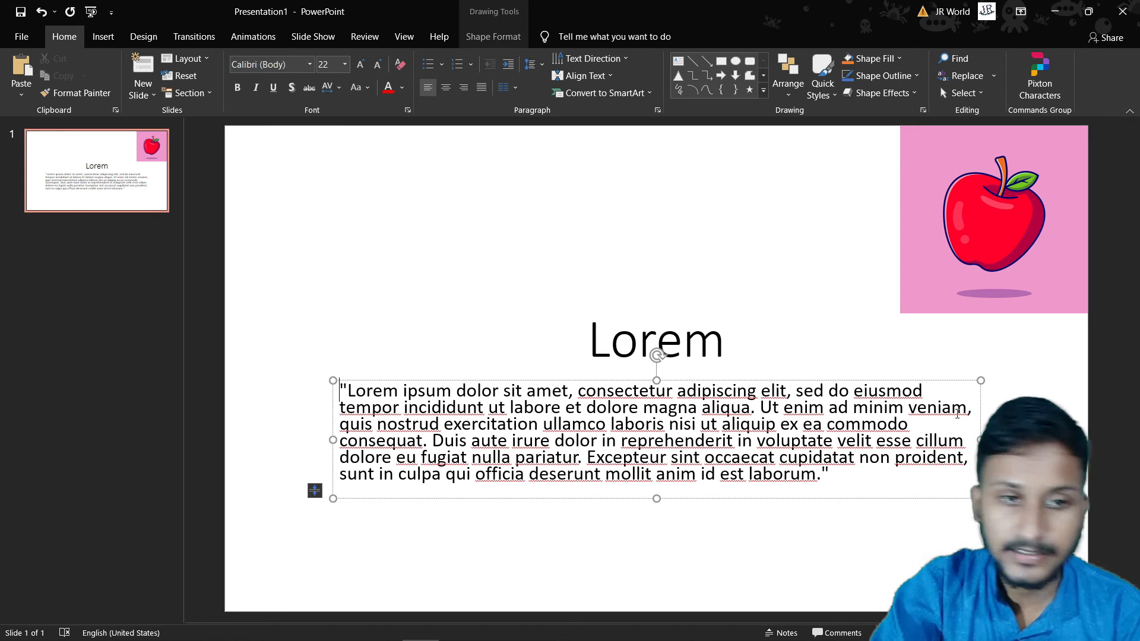
{"action": "left_click", "coordinate": [482, 88]}
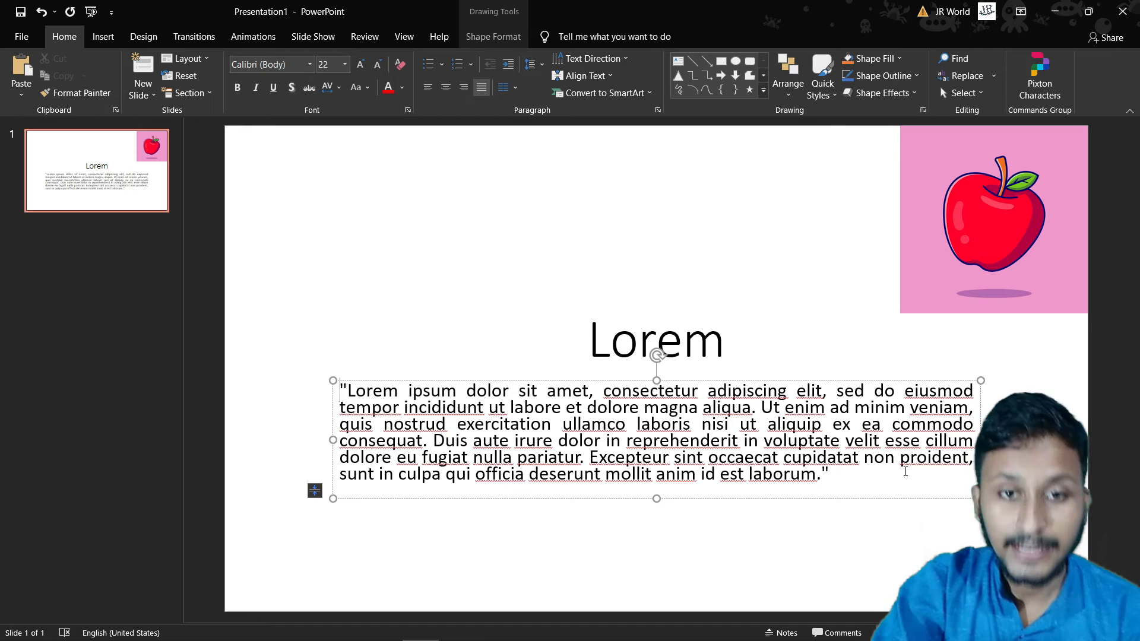
Preview the three-column layout without applying it, and center-align the body paragraph
{"action": "left_click", "coordinate": [515, 90]}
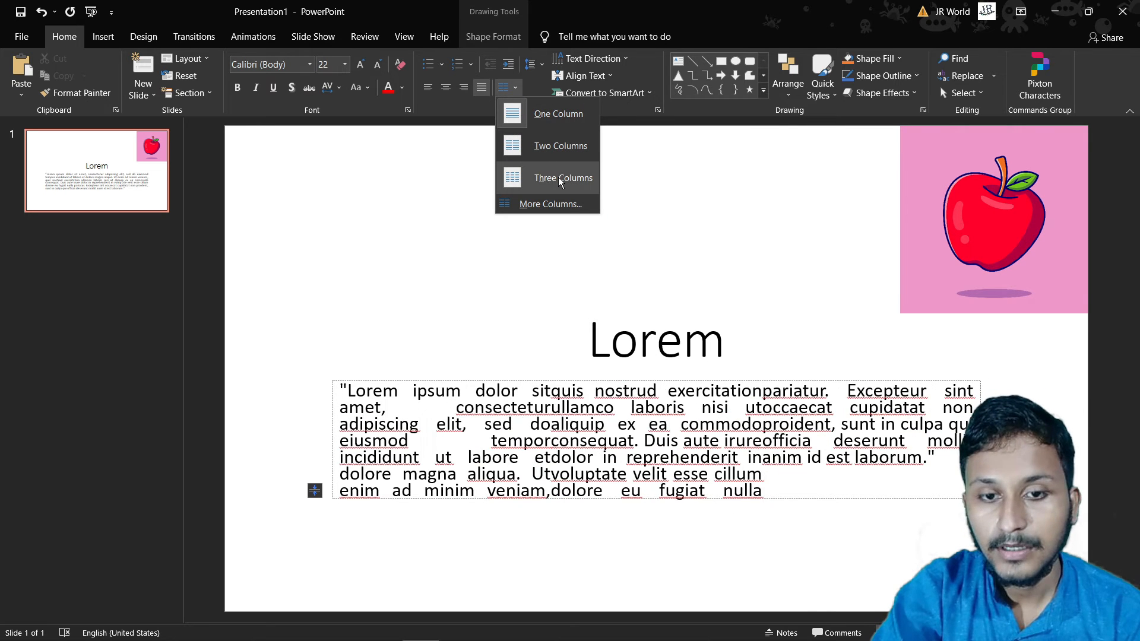
{"action": "left_click", "coordinate": [446, 89]}
{"action": "left_click", "coordinate": [447, 89]}
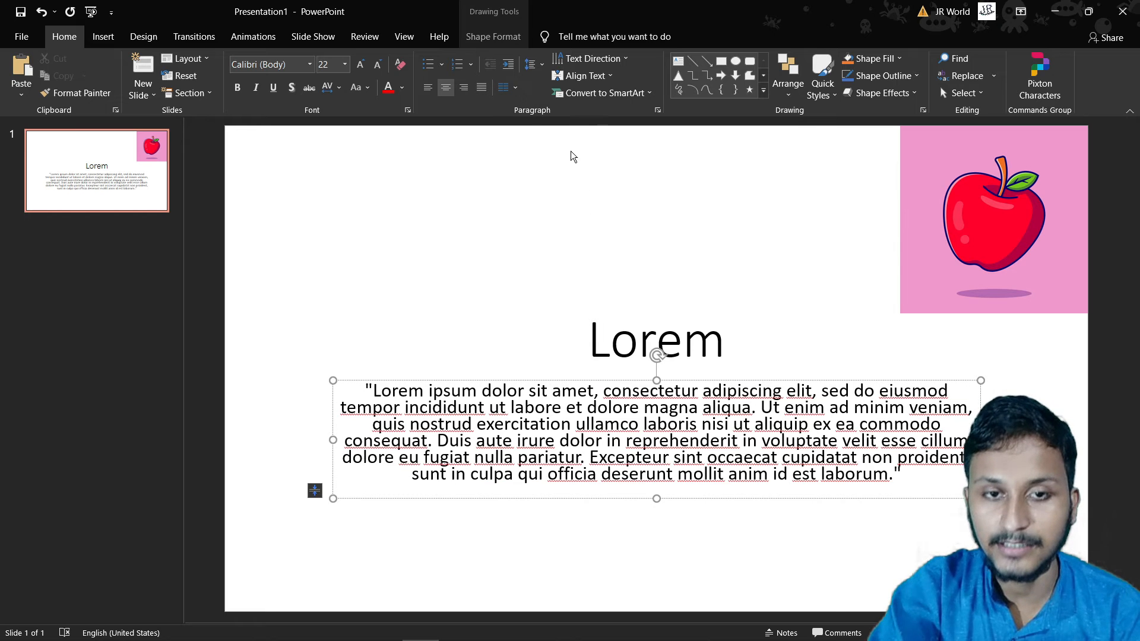
Select all of the body text and look at the available column layouts without applying one
{"action": "left_click", "coordinate": [552, 406]}
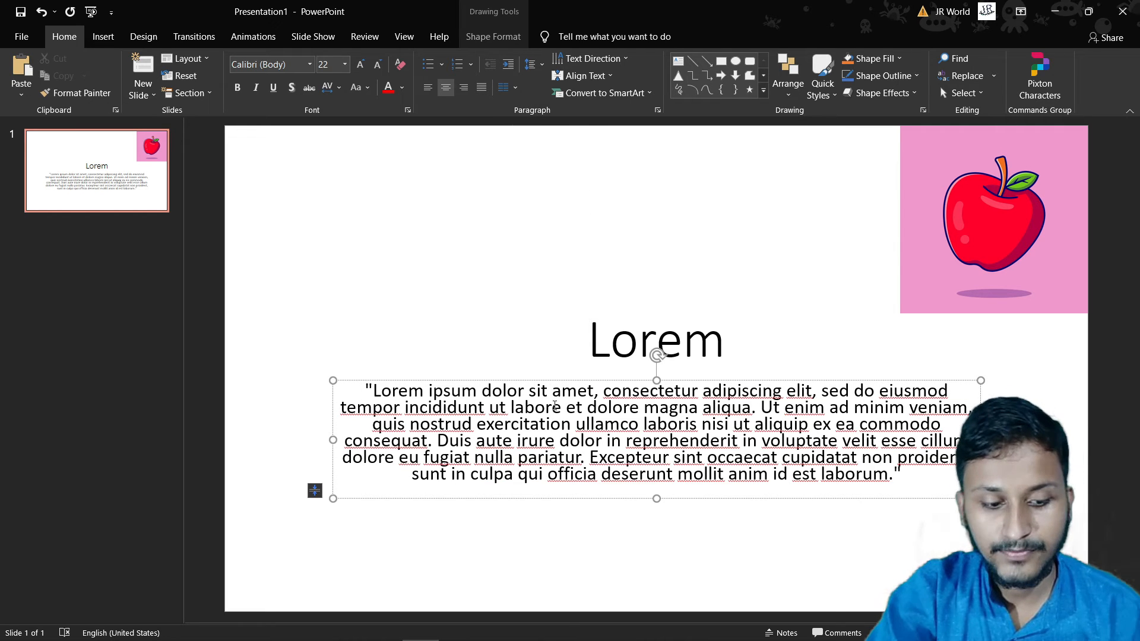
{"action": "key", "text": "ctrl+a"}
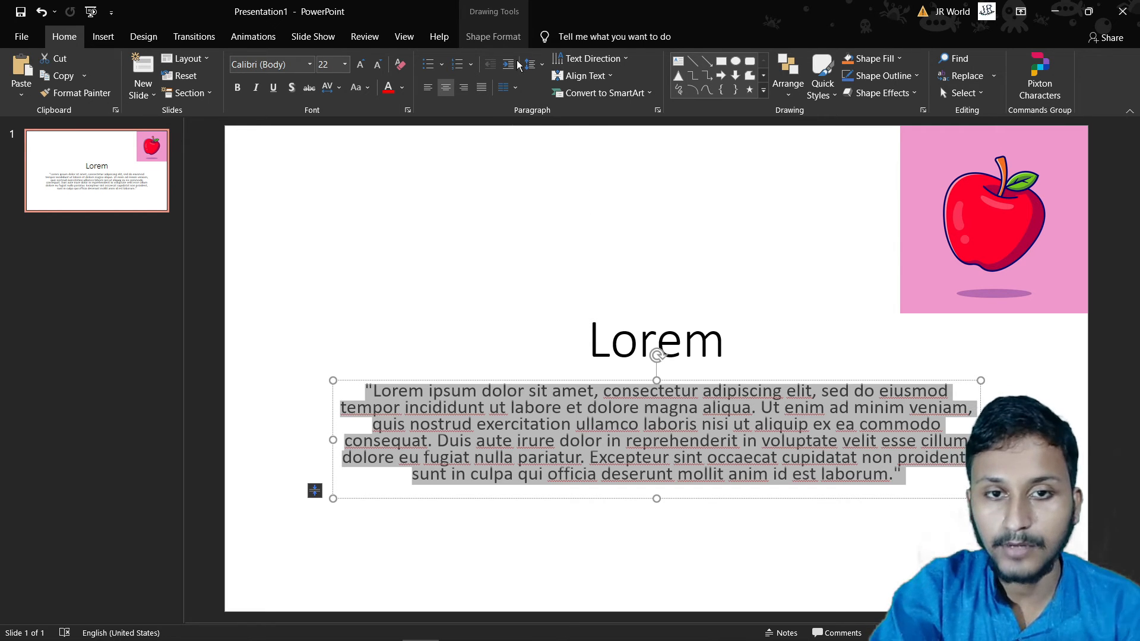
{"action": "left_click", "coordinate": [514, 88]}
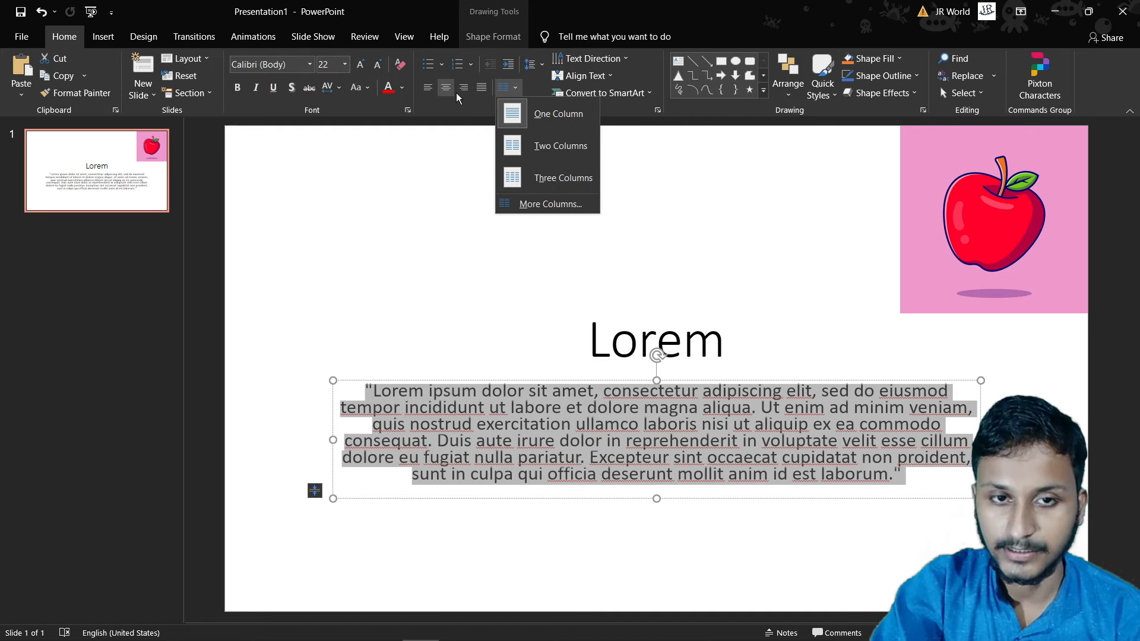
{"action": "left_click", "coordinate": [473, 106]}
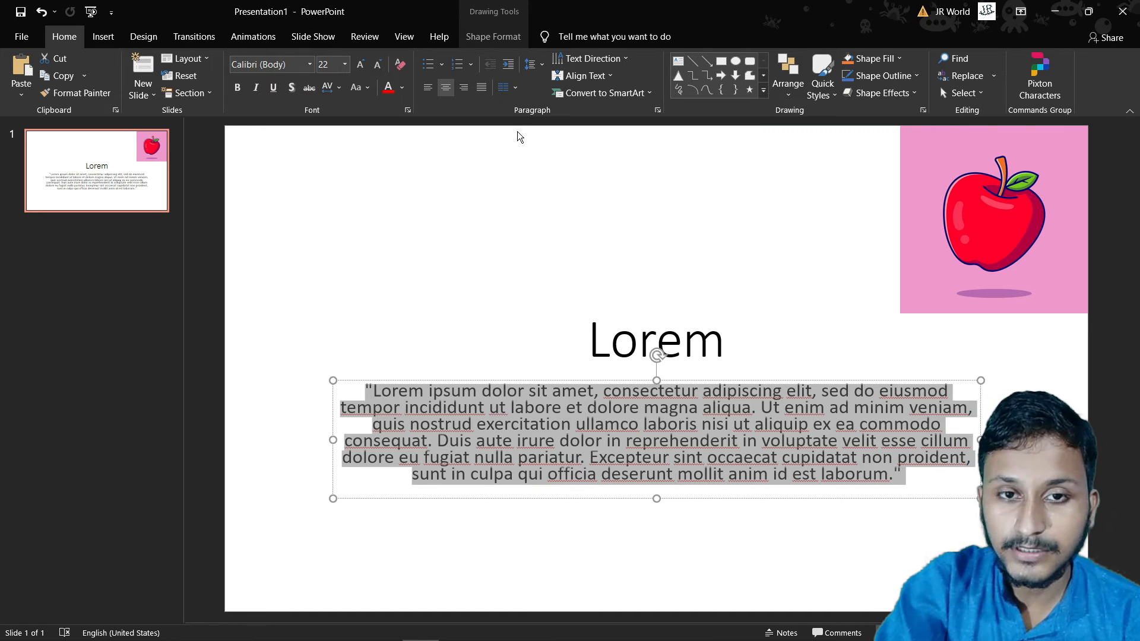
Increase the list level of the selected body paragraph four times
{"action": "left_click", "coordinate": [509, 65]}
{"action": "left_click", "coordinate": [509, 65]}
{"action": "left_click", "coordinate": [509, 65]}
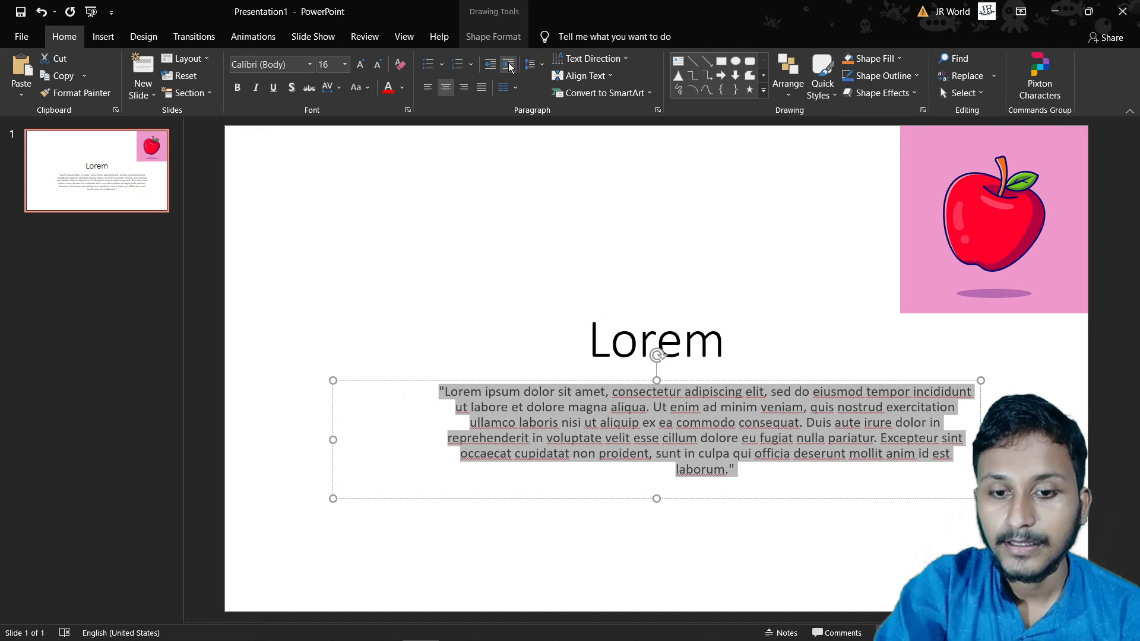
{"action": "left_click", "coordinate": [509, 65]}
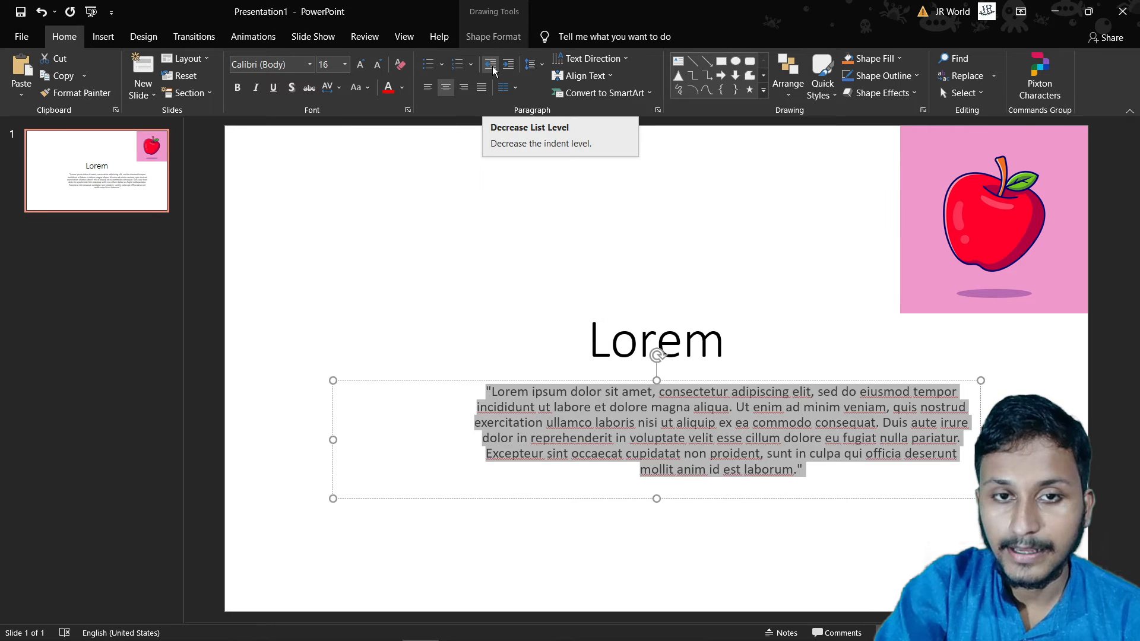
Decrease the list level of the selected body paragraph four times
{"action": "left_click", "coordinate": [491, 64]}
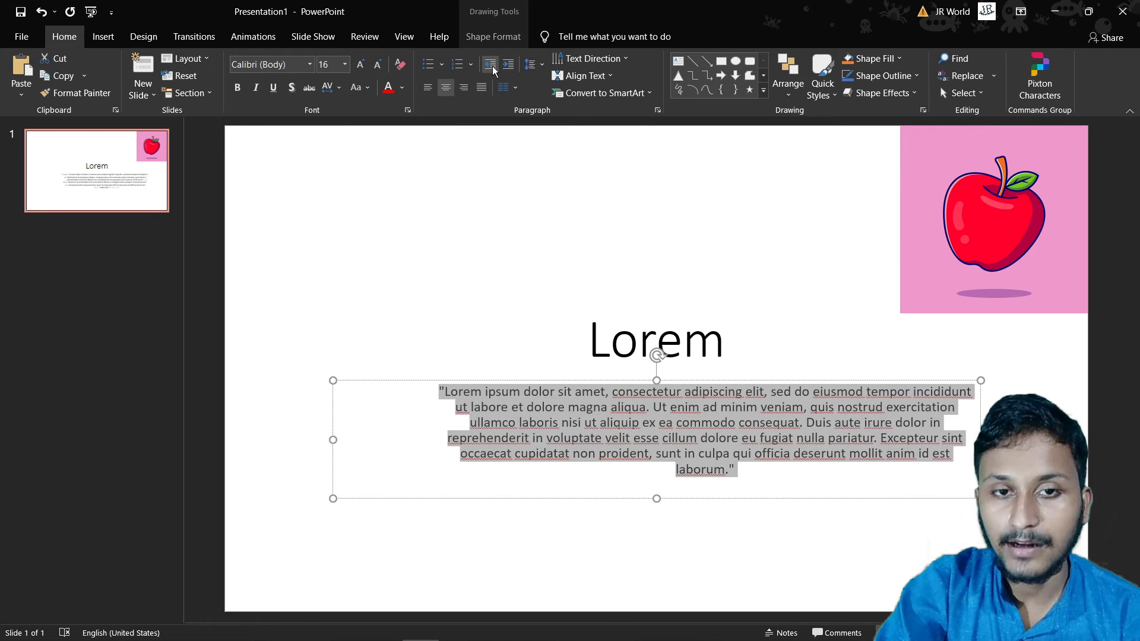
{"action": "left_click", "coordinate": [491, 64]}
{"action": "left_click", "coordinate": [491, 64]}
{"action": "left_click", "coordinate": [492, 65]}
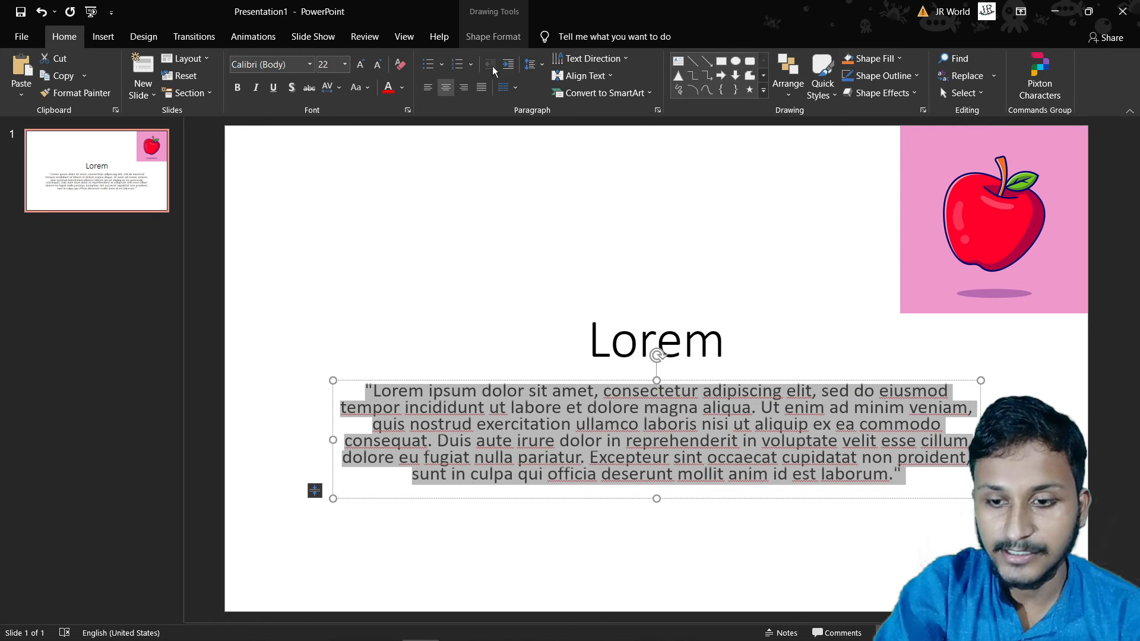
Preview the line spacing choices for the selected body text, including 2.0, without applying one, and deselect the text
{"action": "left_click", "coordinate": [543, 66]}
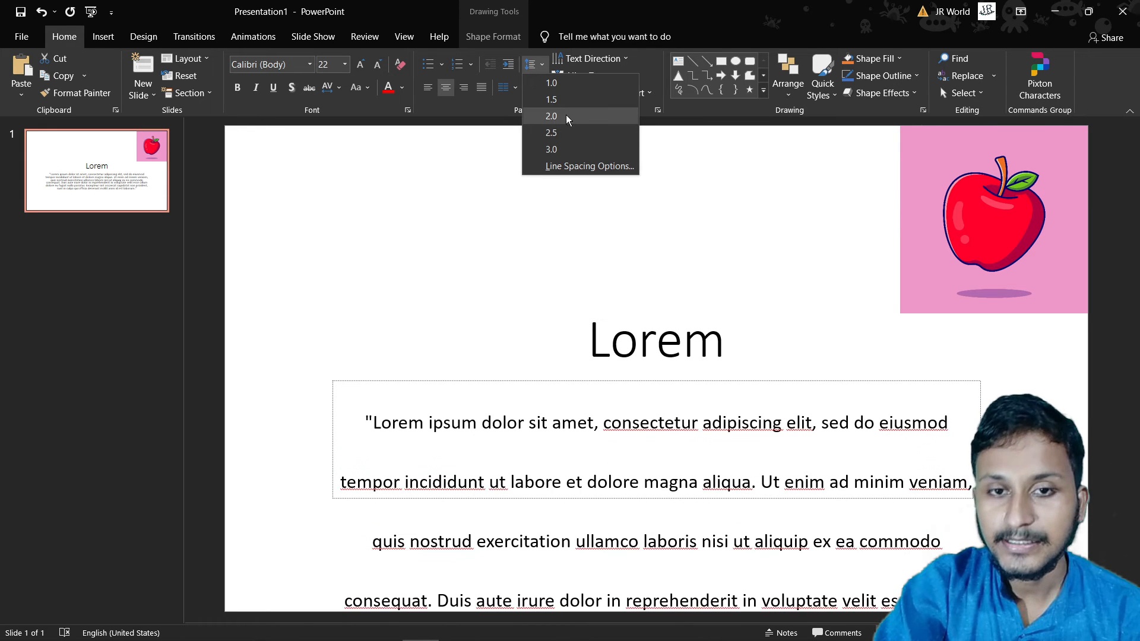
{"action": "left_click", "coordinate": [532, 67]}
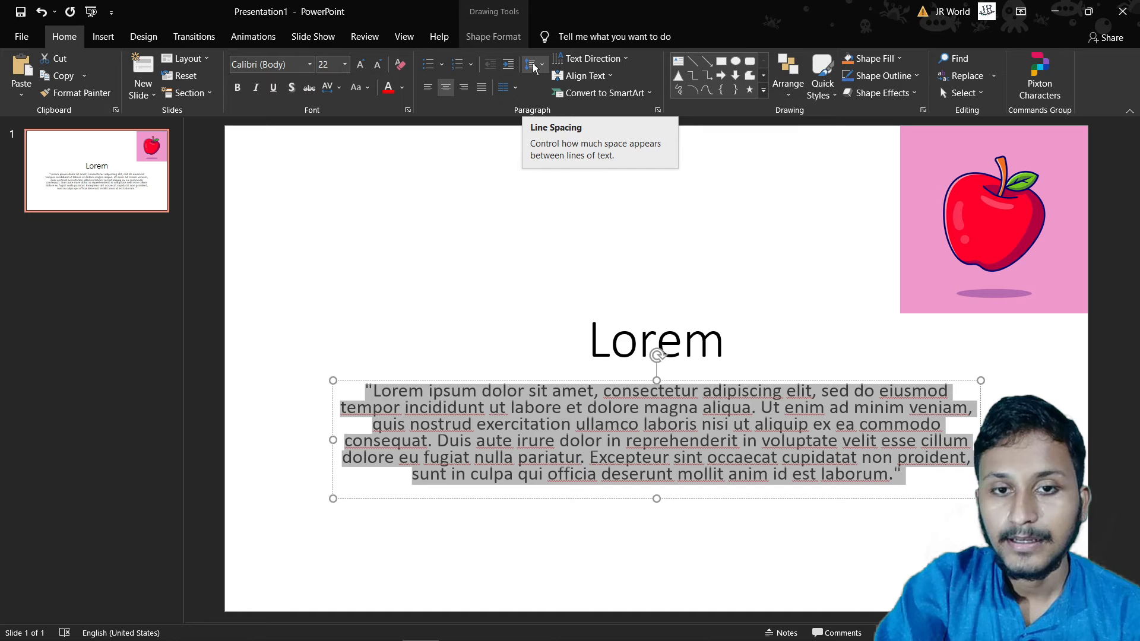
{"action": "left_click", "coordinate": [534, 66]}
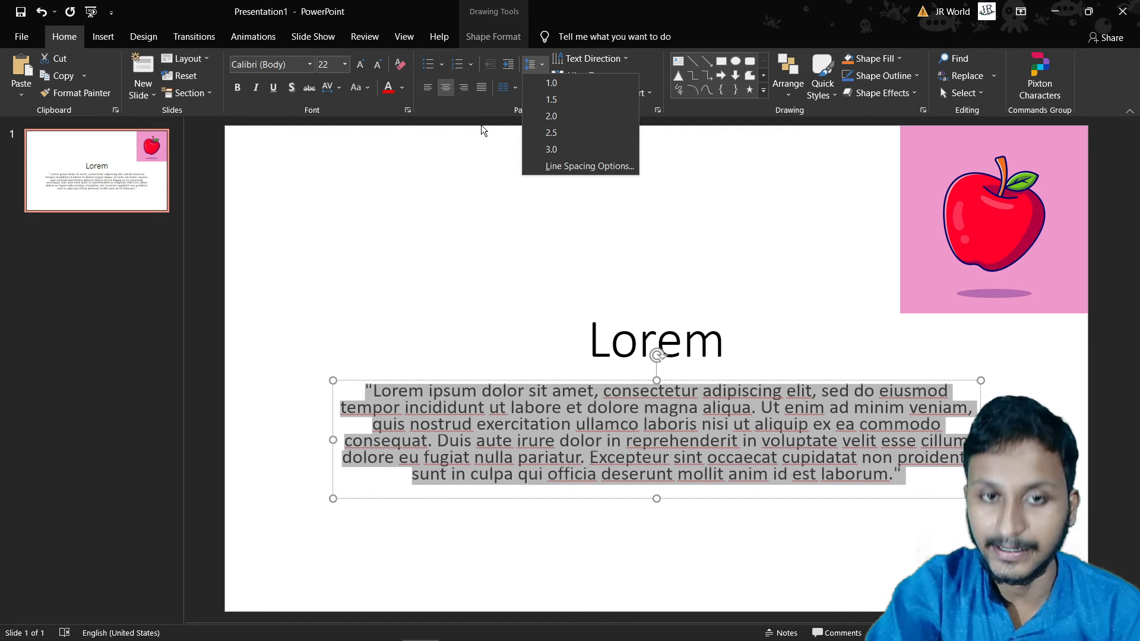
{"action": "left_click", "coordinate": [480, 106]}
{"action": "left_click", "coordinate": [465, 446]}
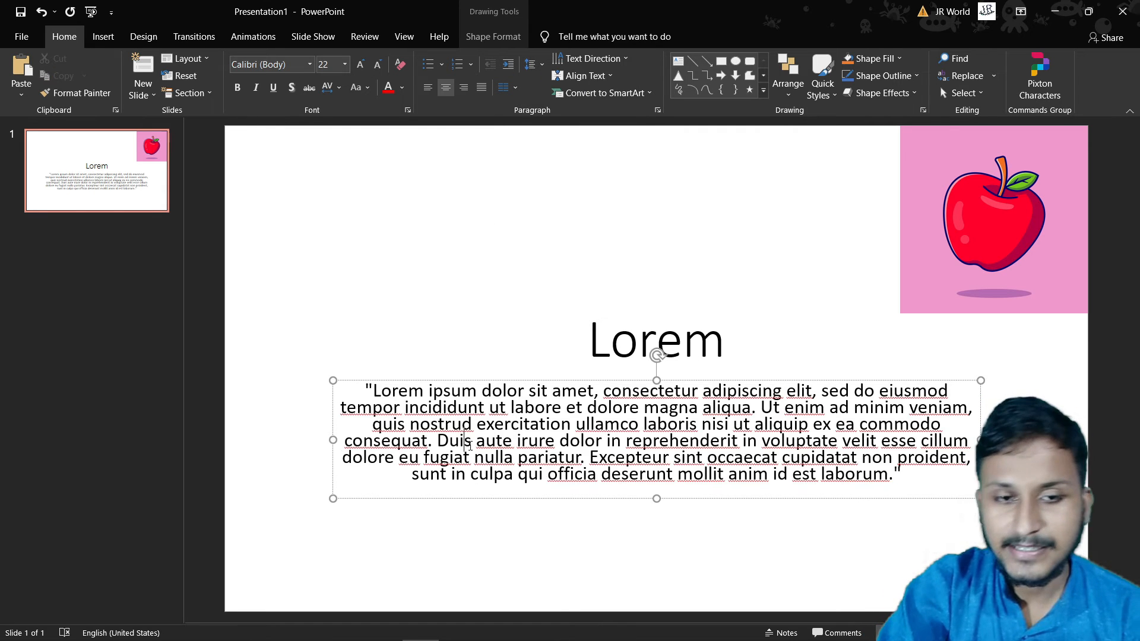
Break the body text into separate paragraphs starting at "consectetur", "sed do", "Ut enim" and "quis nostrud"
{"action": "left_click", "coordinate": [605, 392]}
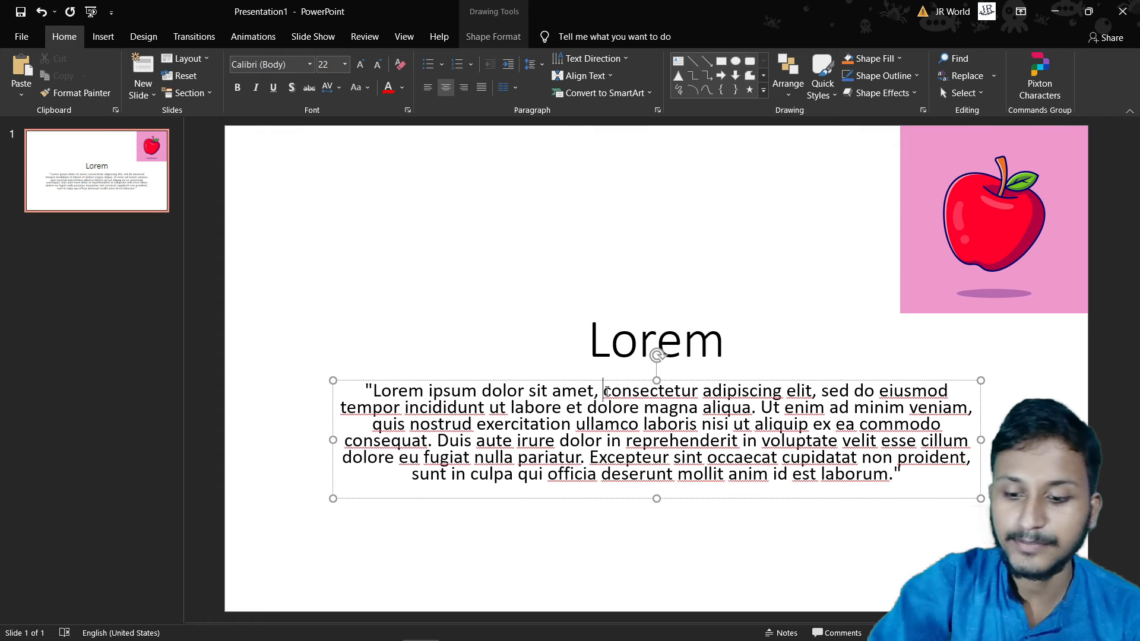
{"action": "key", "text": "Return"}
{"action": "left_click", "coordinate": [563, 414]}
{"action": "key", "text": "Return"}
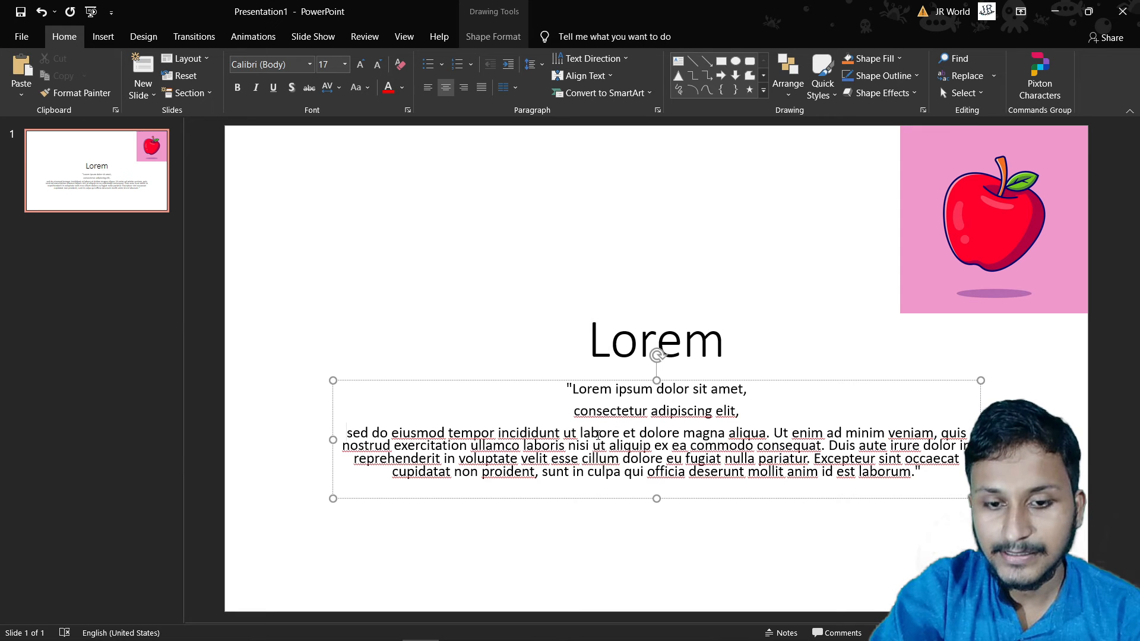
{"action": "left_click", "coordinate": [781, 433]}
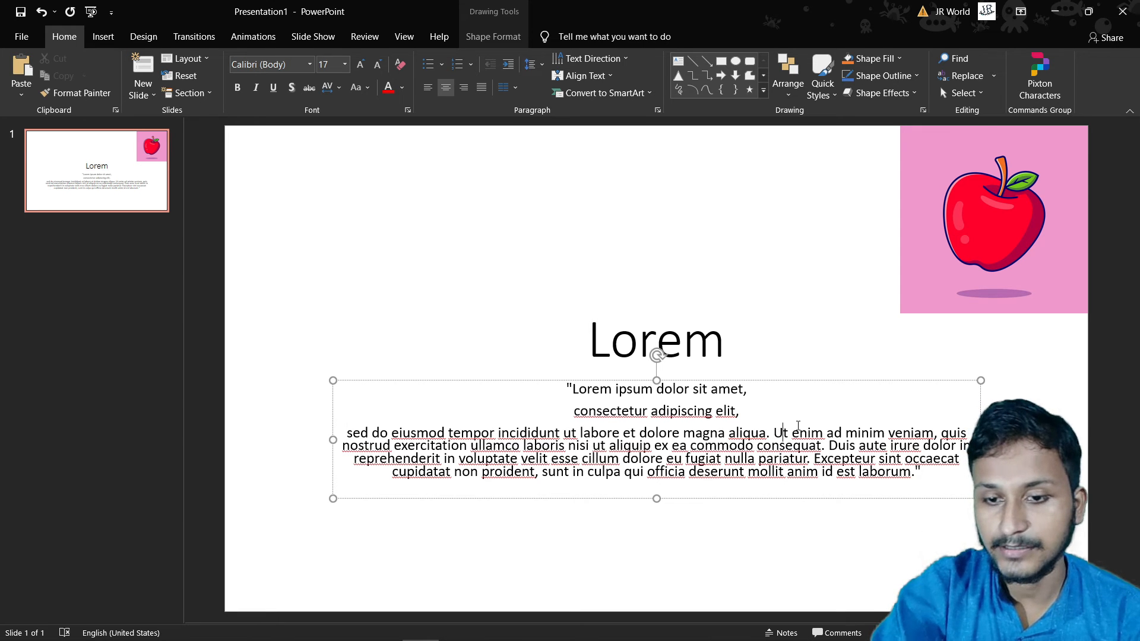
{"action": "key", "text": "Return"}
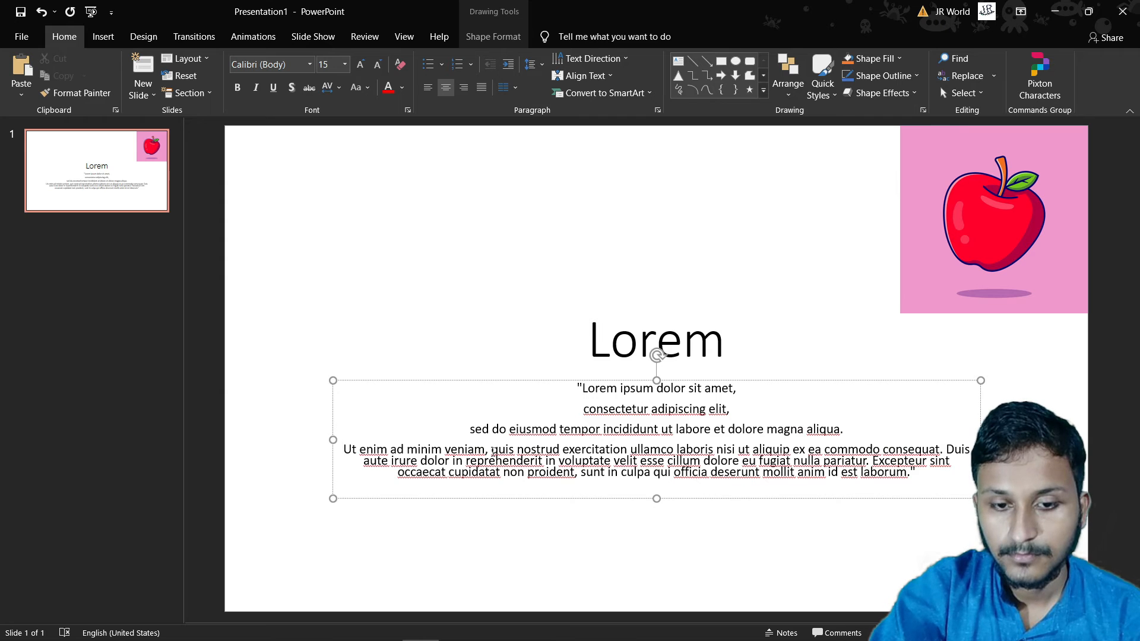
{"action": "key", "text": "Return"}
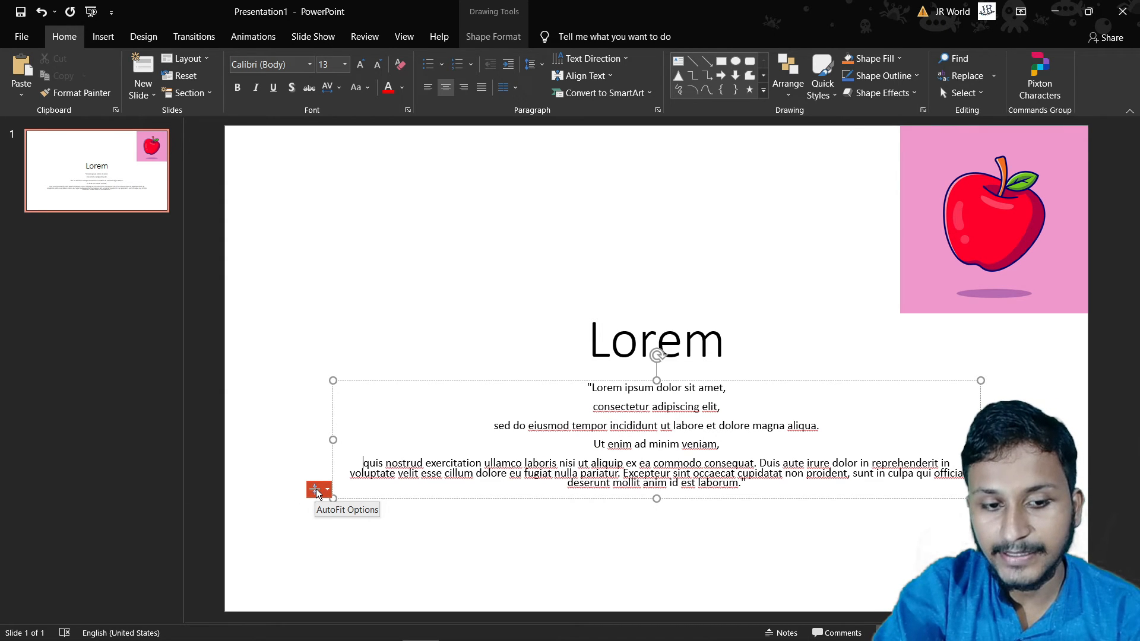
Stop fitting the body text to its placeholder, and start new paragraphs at "nisi ut aliquip" and "Duis aute"
{"action": "left_click", "coordinate": [325, 491]}
{"action": "left_click", "coordinate": [326, 520]}
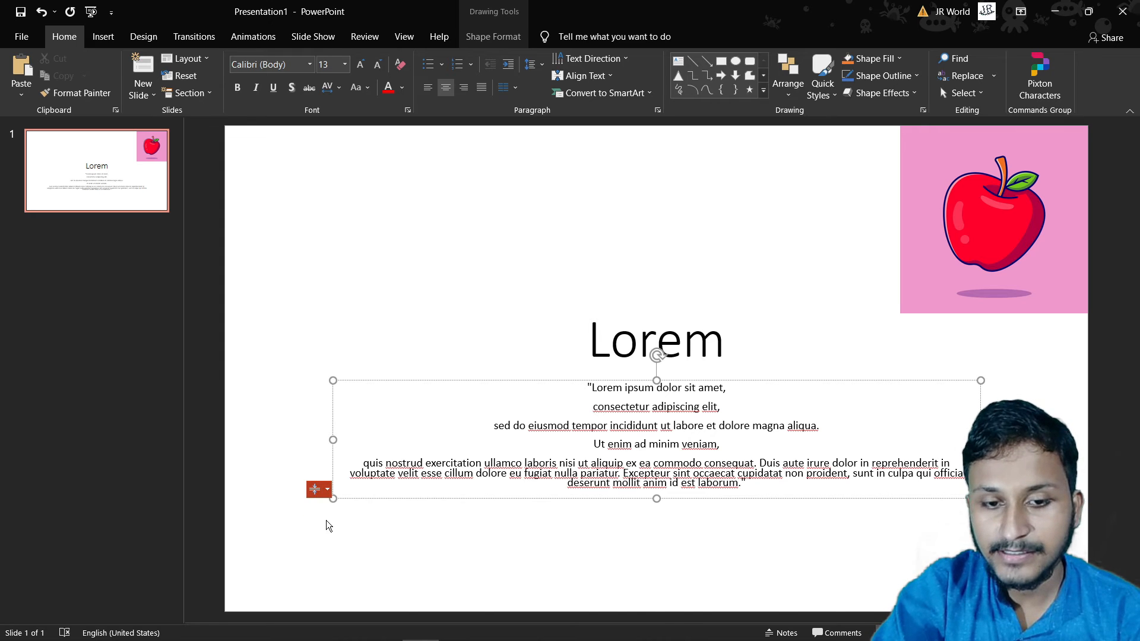
{"action": "scroll", "coordinate": [626, 485], "scroll_direction": "down", "scroll_amount": 1}
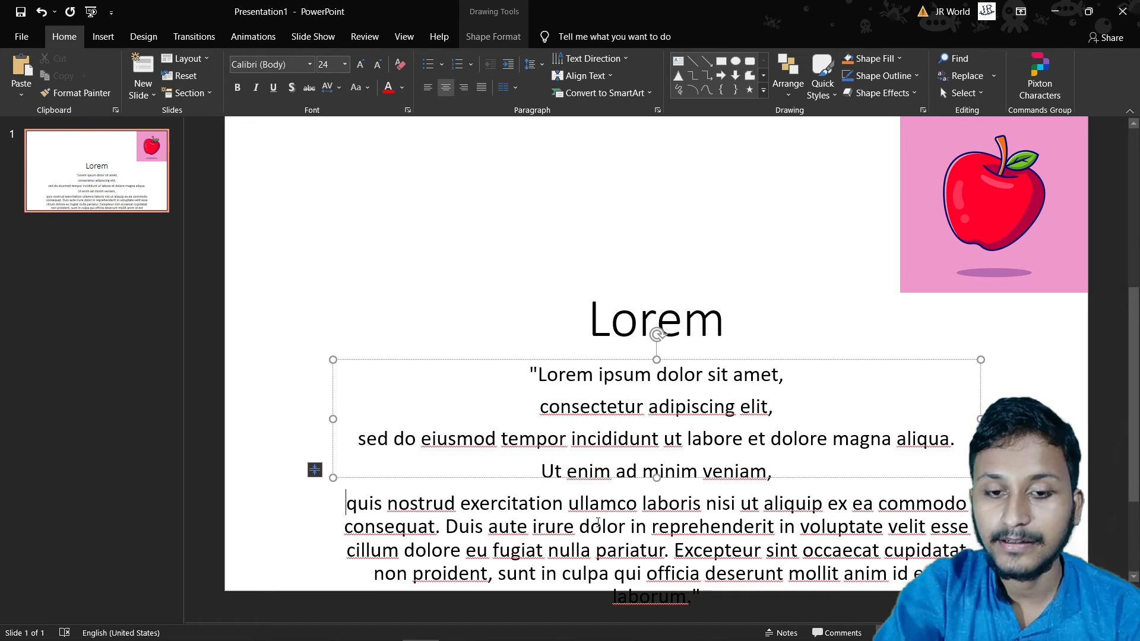
{"action": "left_click", "coordinate": [708, 504]}
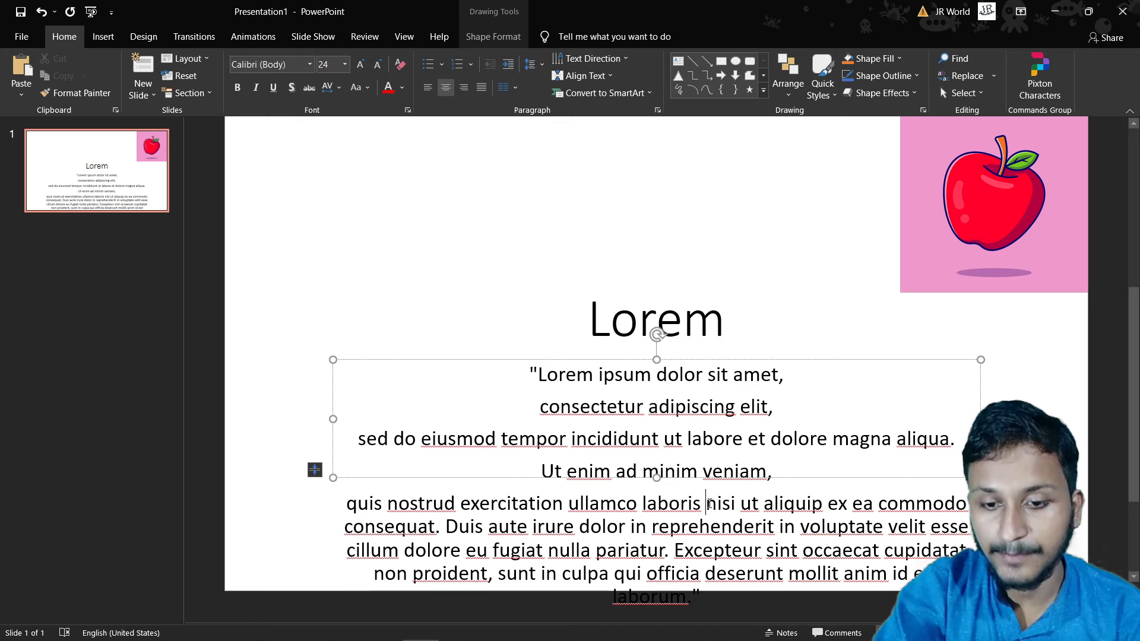
{"action": "key", "text": "Return"}
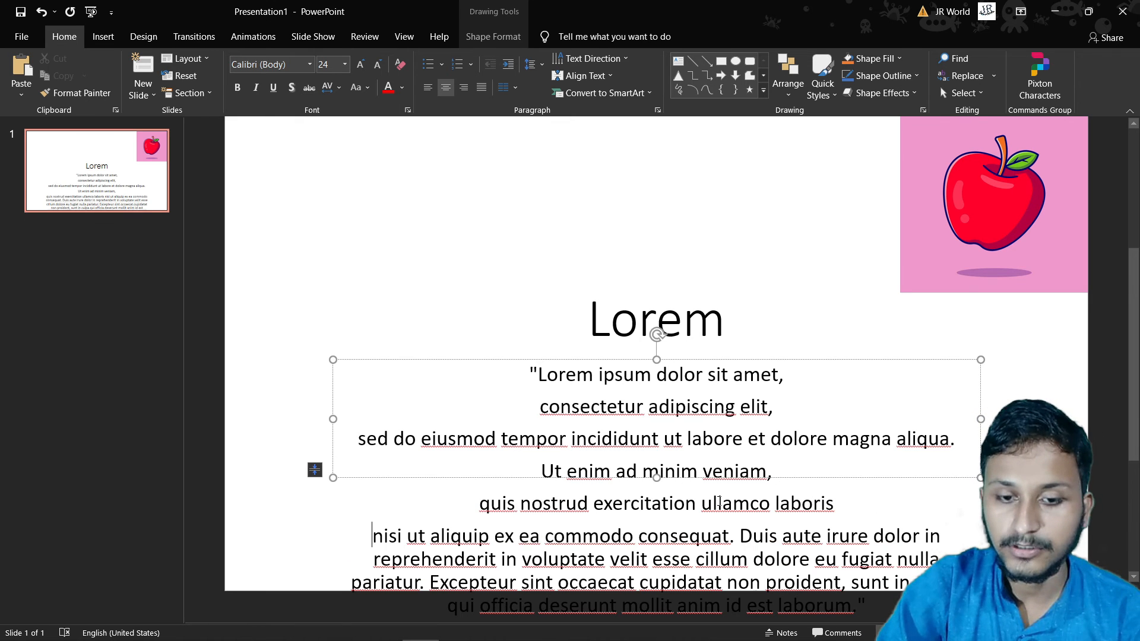
{"action": "left_click", "coordinate": [744, 536]}
{"action": "key", "text": "Return"}
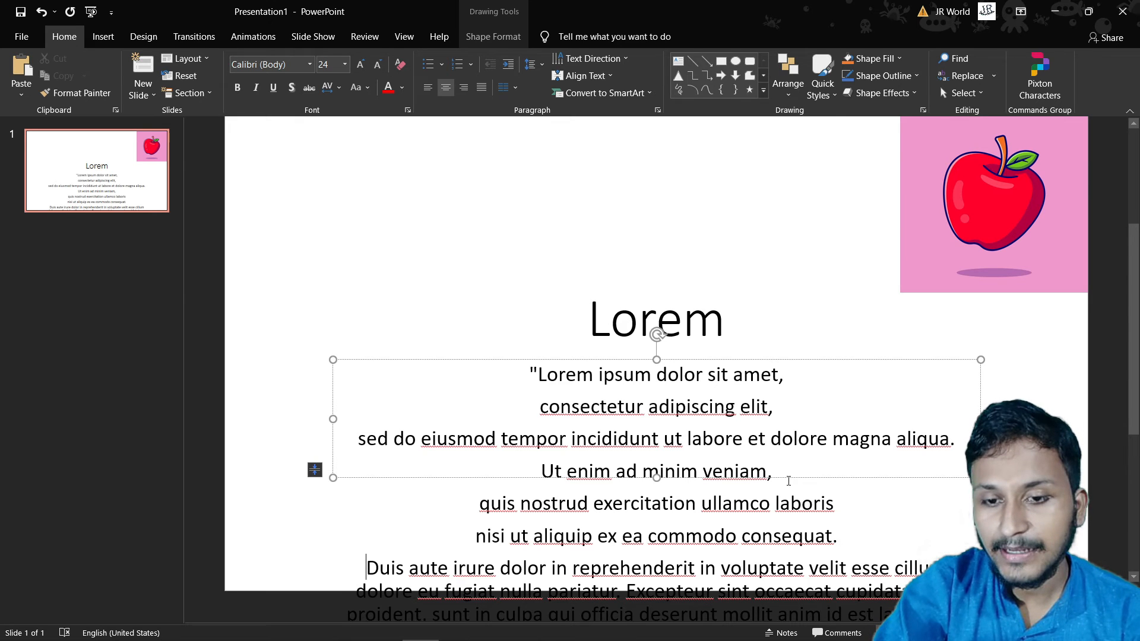
Apply filled round bullets to the first six body lines and left-align them
{"action": "left_click_drag", "start_coordinate": [848, 542], "coordinate": [529, 373]}
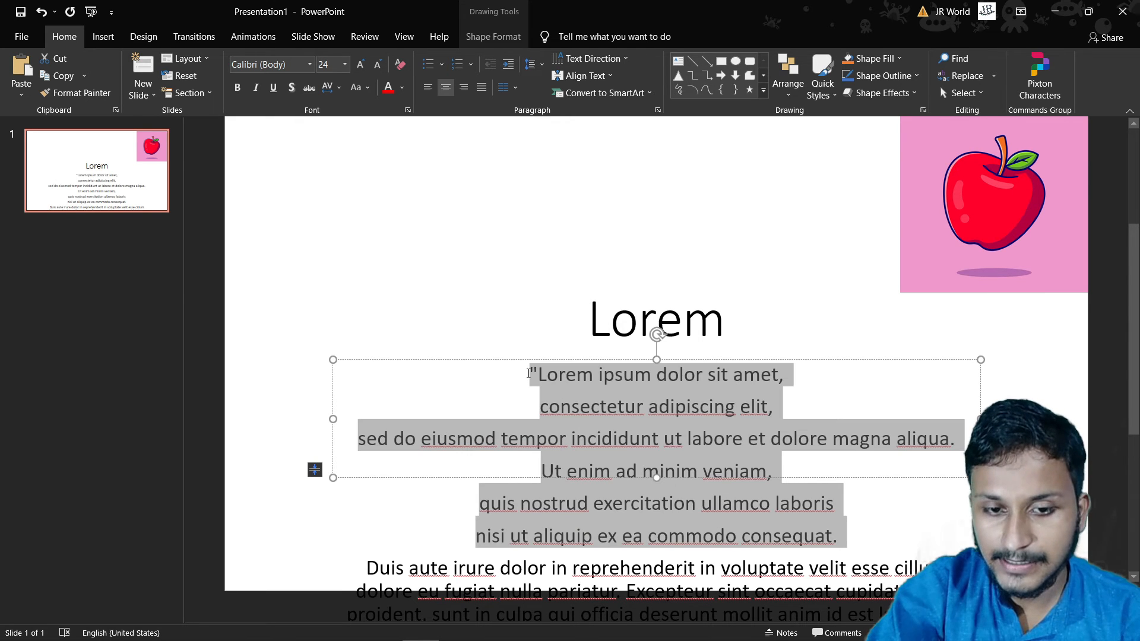
{"action": "left_click", "coordinate": [441, 65]}
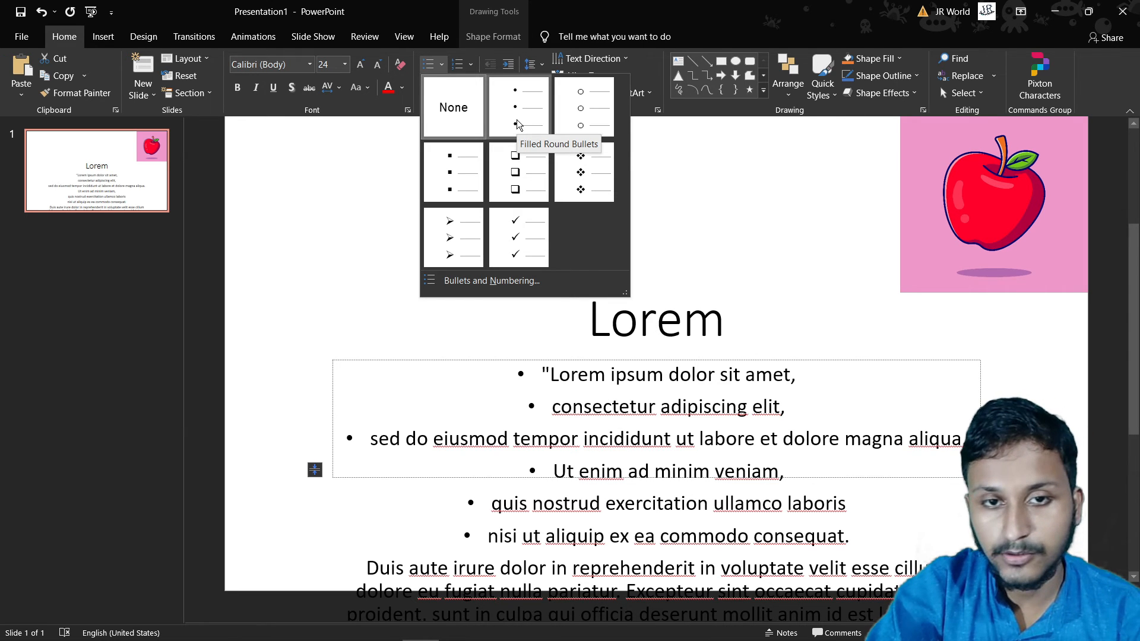
{"action": "left_click", "coordinate": [518, 124]}
{"action": "left_click", "coordinate": [427, 88]}
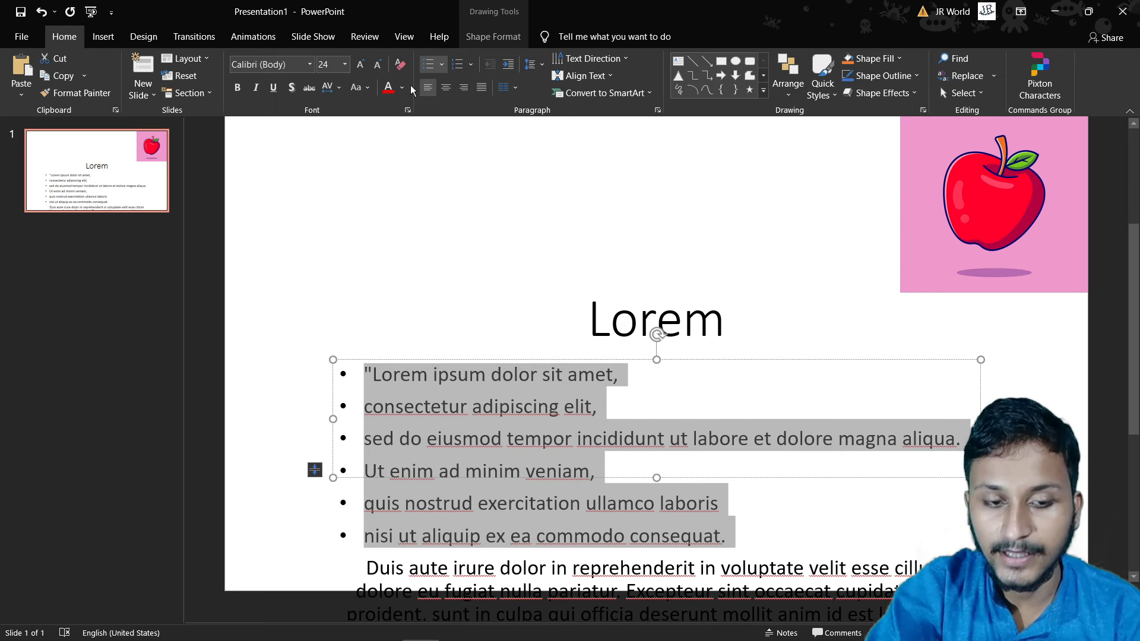
Set the color of the six lines' bullets to standard red
{"action": "left_click", "coordinate": [447, 60]}
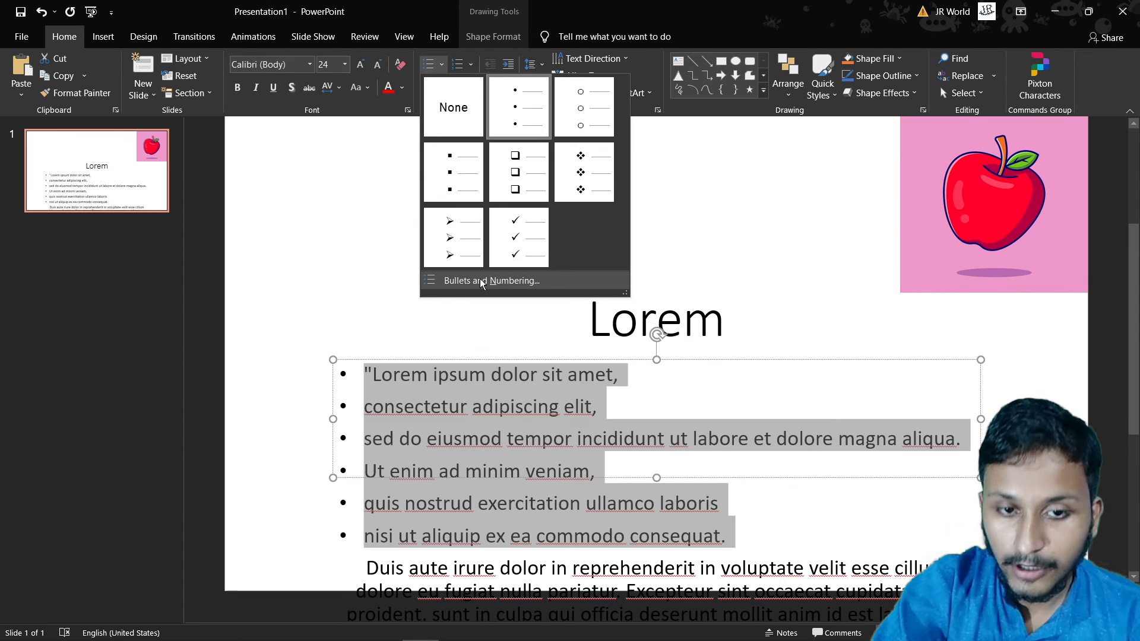
{"action": "left_click", "coordinate": [480, 280]}
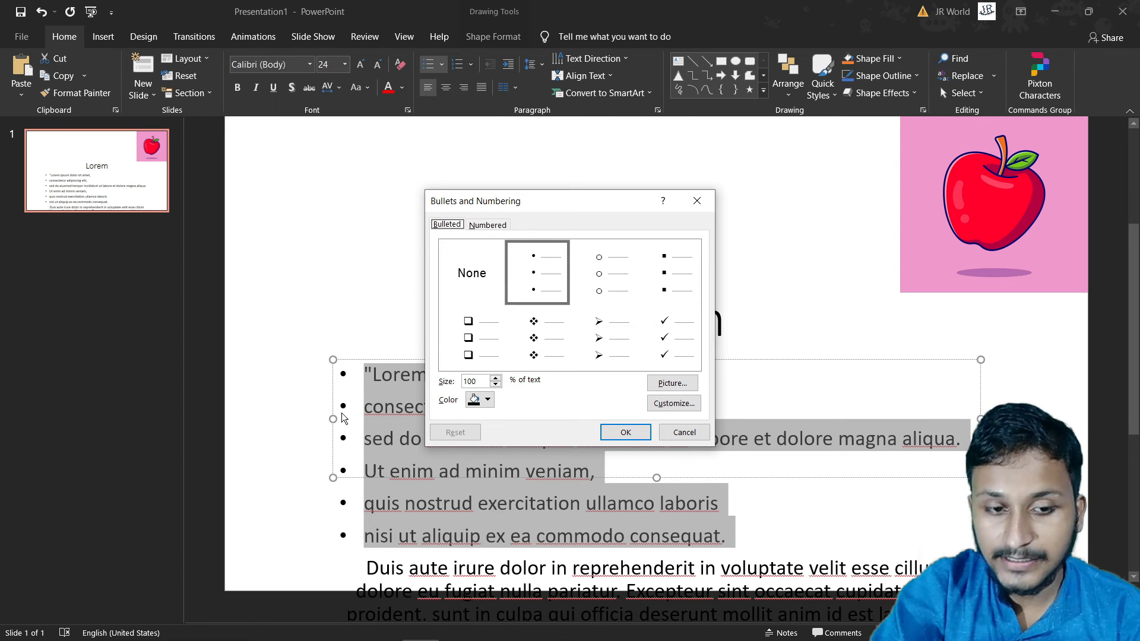
{"action": "left_click", "coordinate": [482, 400]}
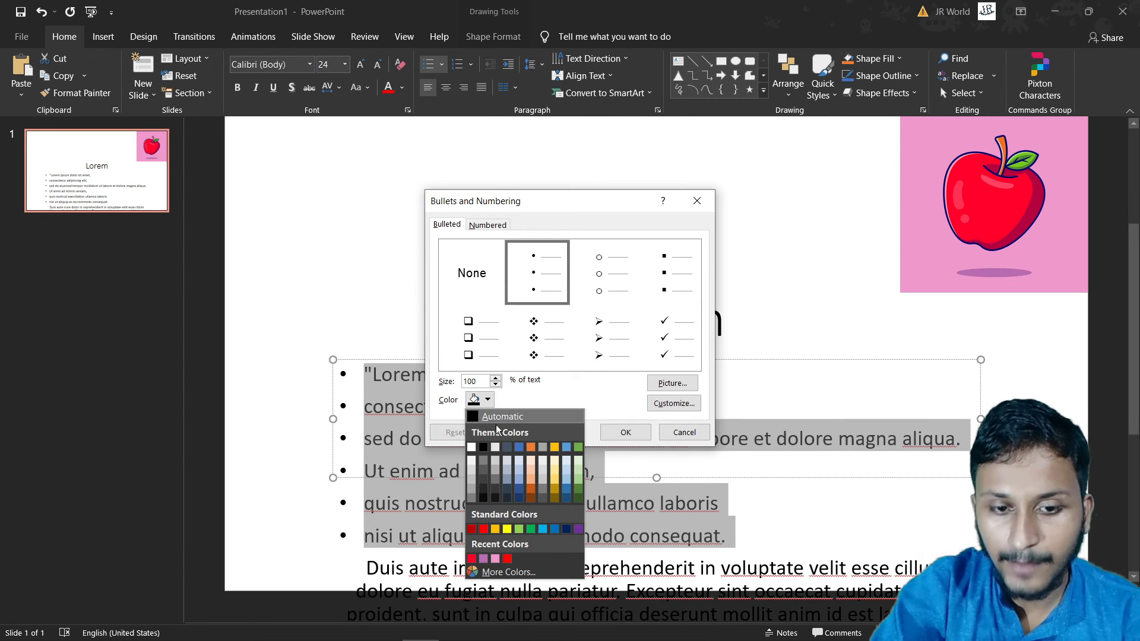
{"action": "left_click", "coordinate": [485, 529]}
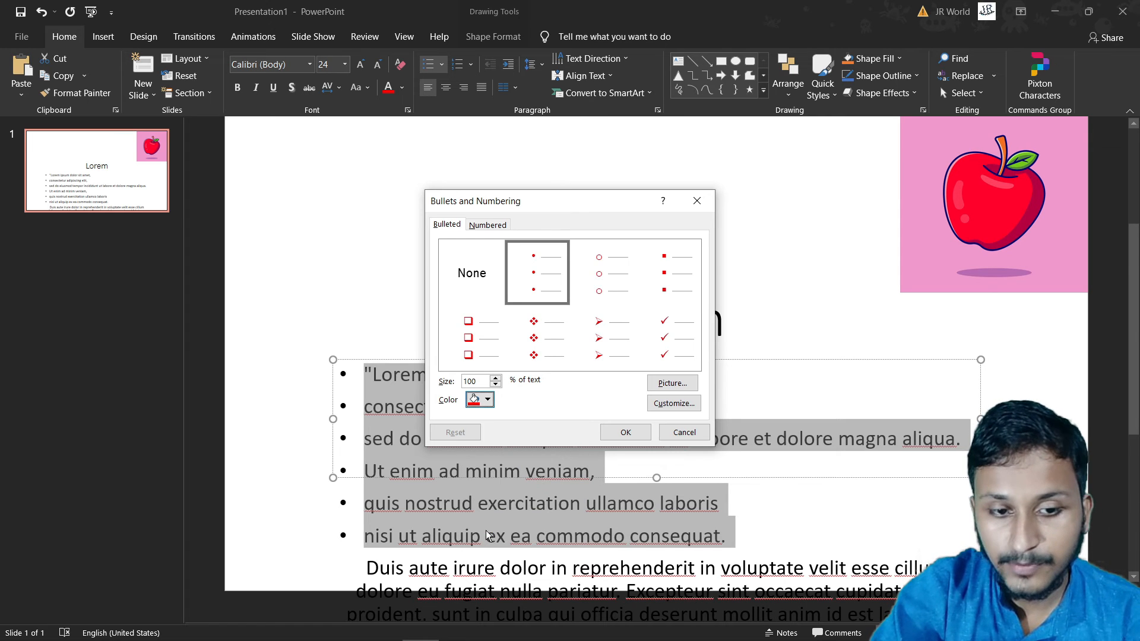
{"action": "left_click", "coordinate": [614, 430]}
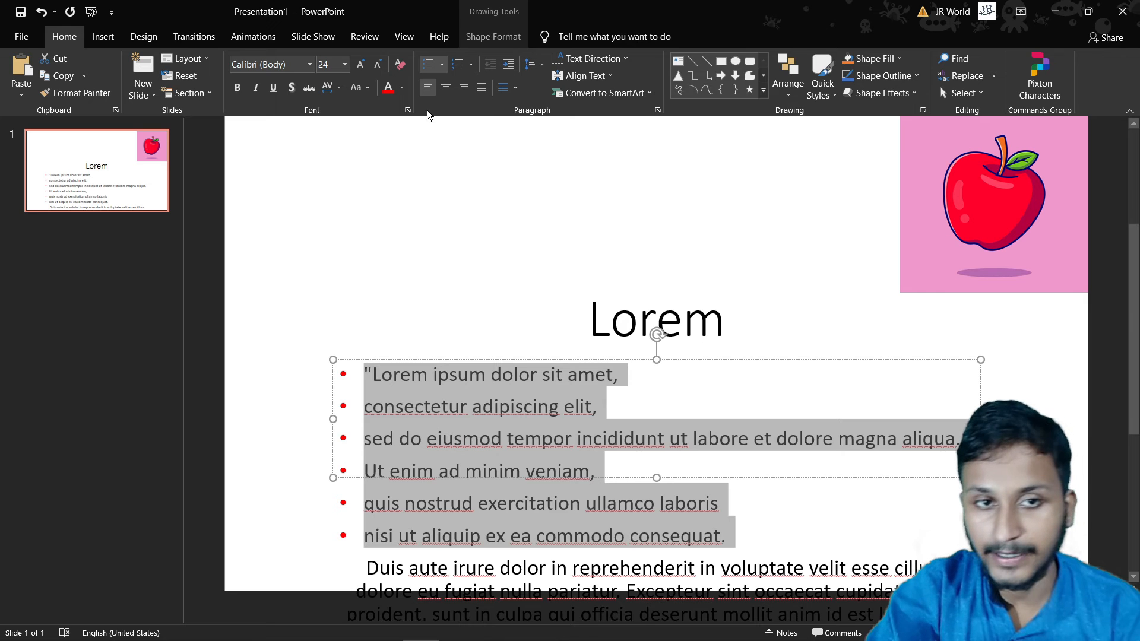
Set the color of the six lines' bullets to the black theme color
{"action": "left_click", "coordinate": [442, 66]}
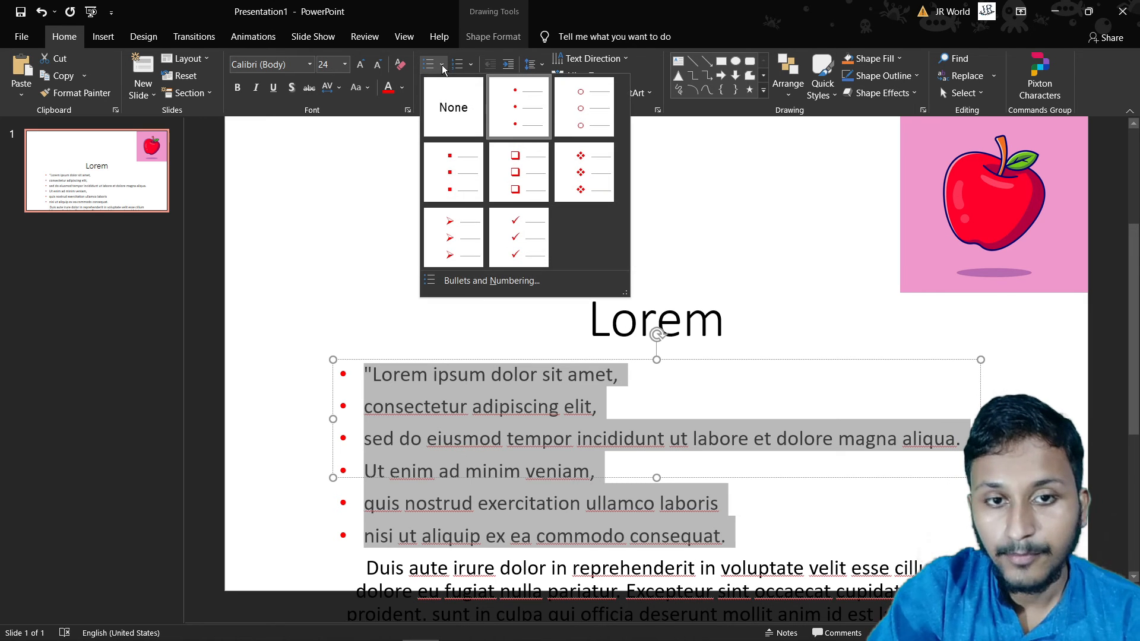
{"action": "left_click", "coordinate": [480, 283]}
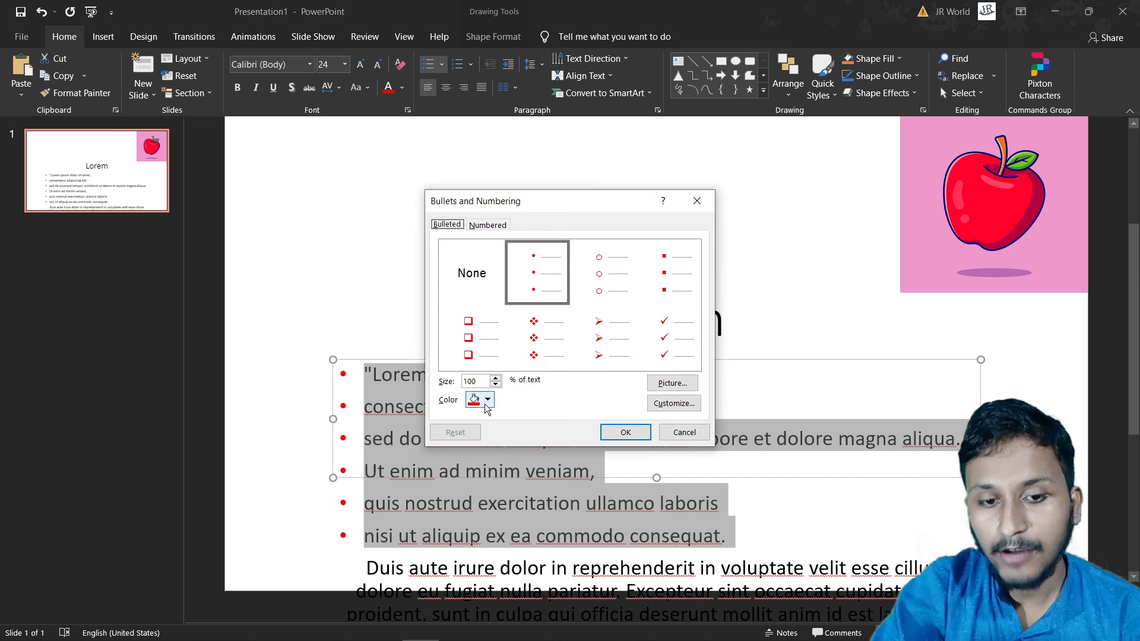
{"action": "left_click", "coordinate": [487, 402]}
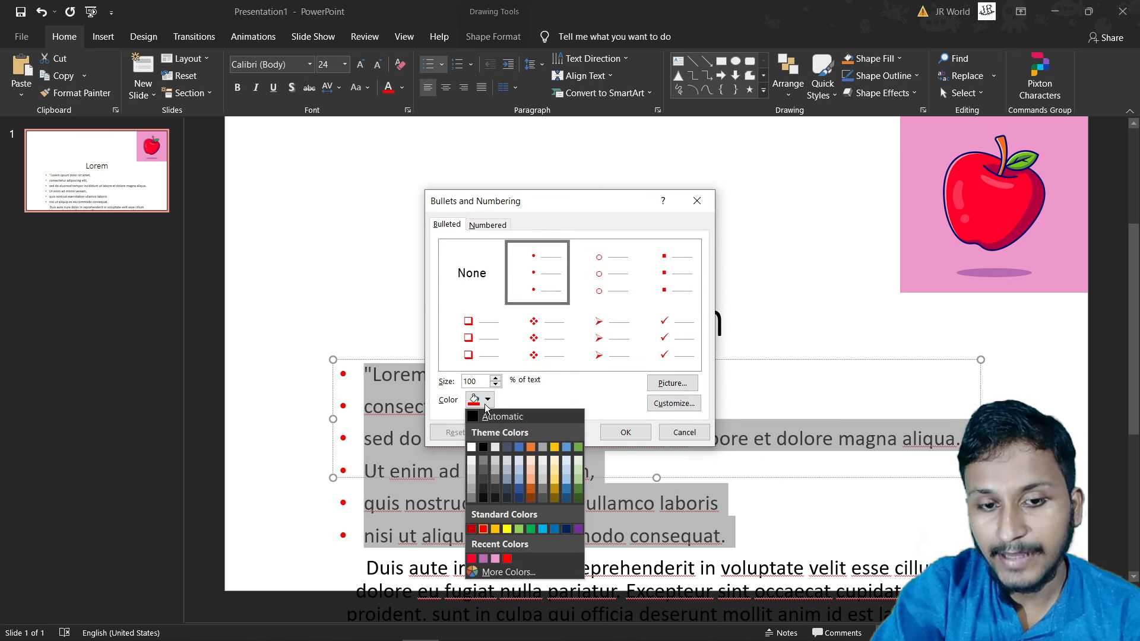
{"action": "left_click", "coordinate": [484, 449]}
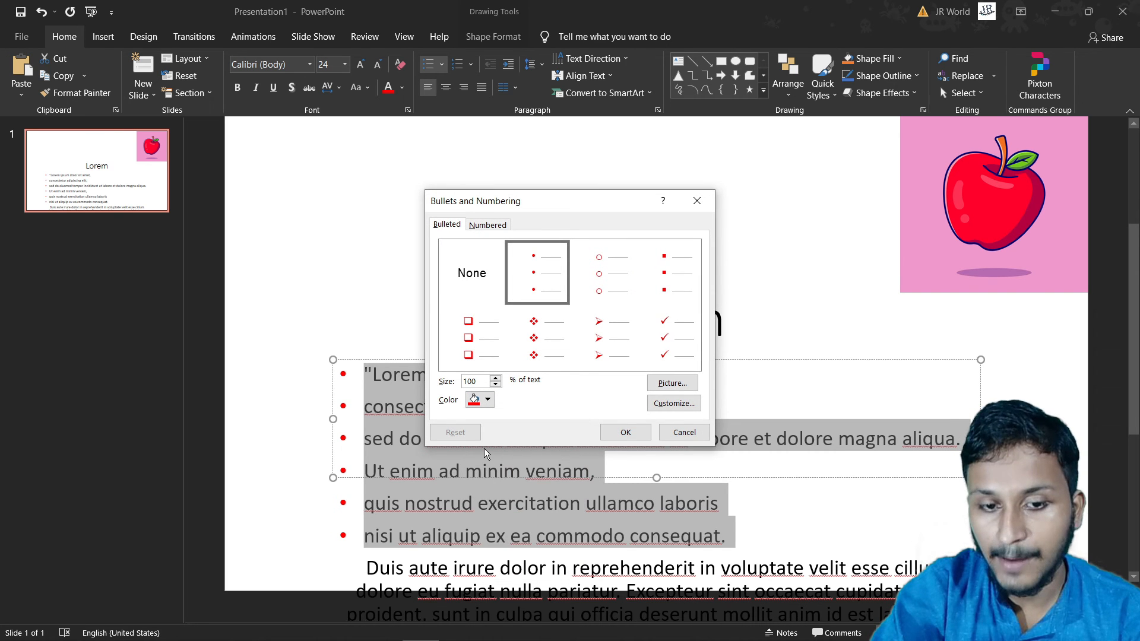
{"action": "left_click", "coordinate": [626, 434]}
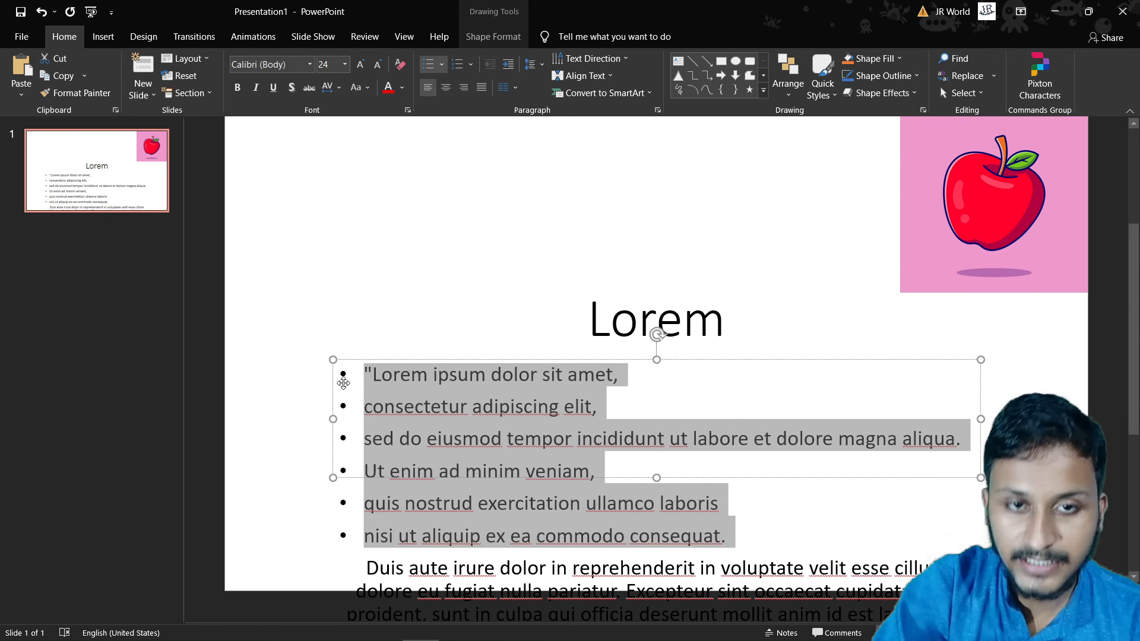
Number the six selected body lines with the A. B. C. style, starting at 1 and at 100% of text size
{"action": "left_click", "coordinate": [473, 59]}
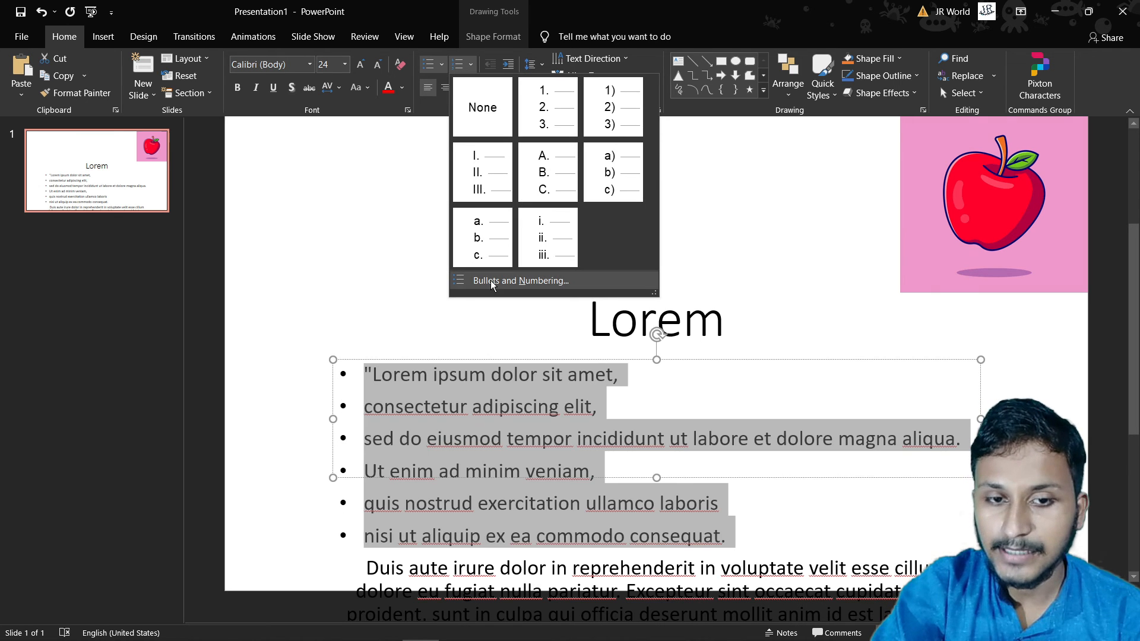
{"action": "left_click", "coordinate": [520, 281]}
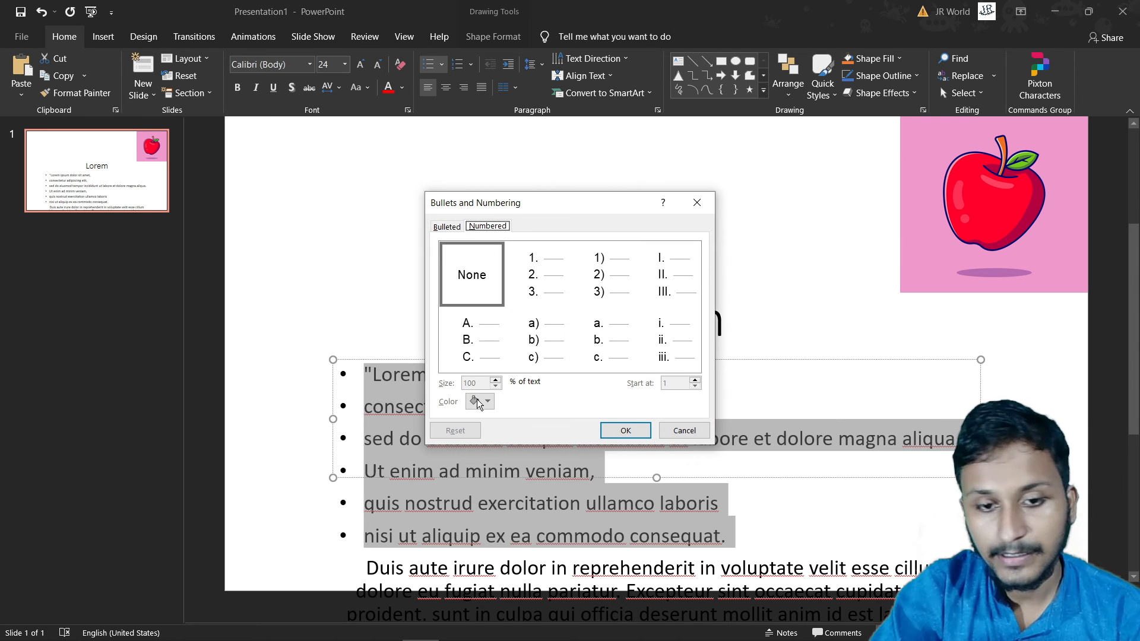
{"action": "left_click", "coordinate": [615, 295]}
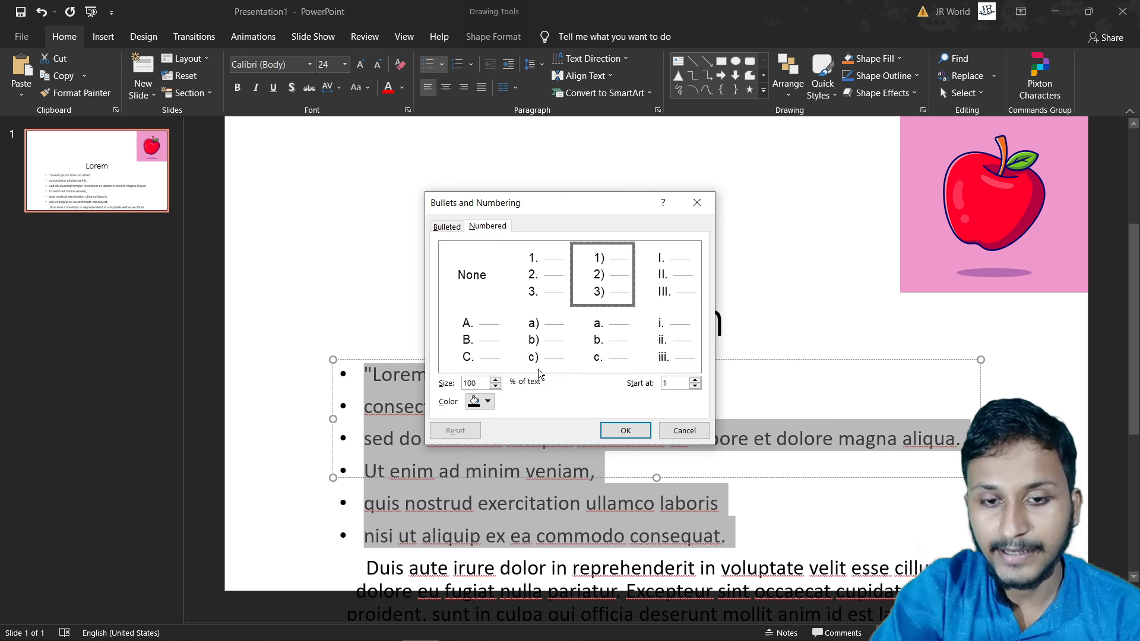
{"action": "left_click", "coordinate": [489, 402]}
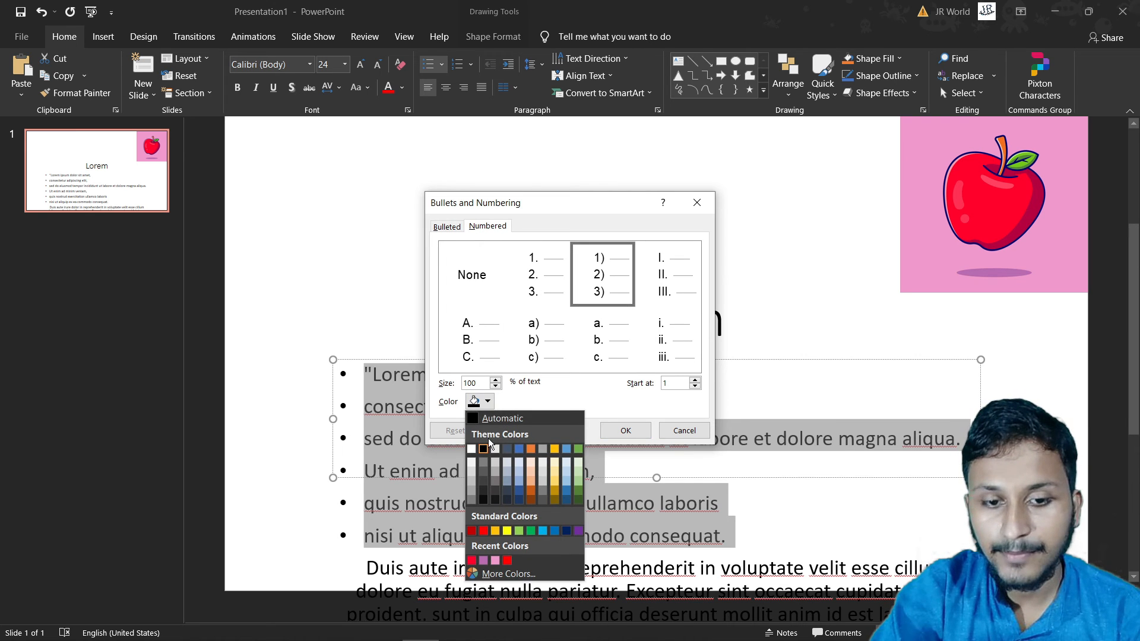
{"action": "left_click", "coordinate": [583, 391]}
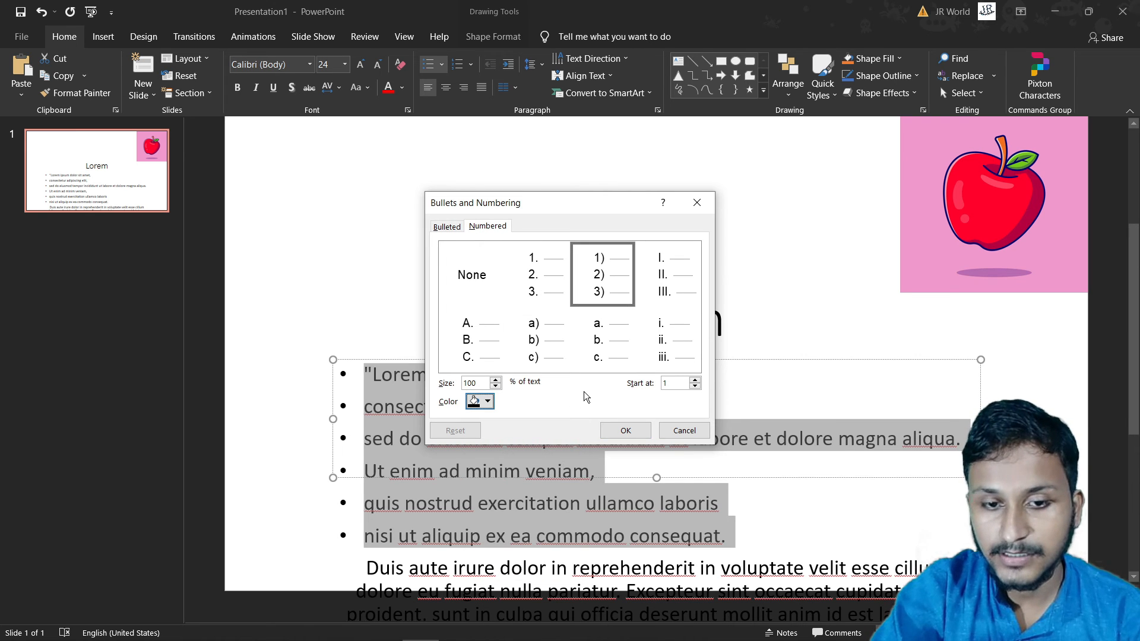
{"action": "left_click", "coordinate": [673, 383]}
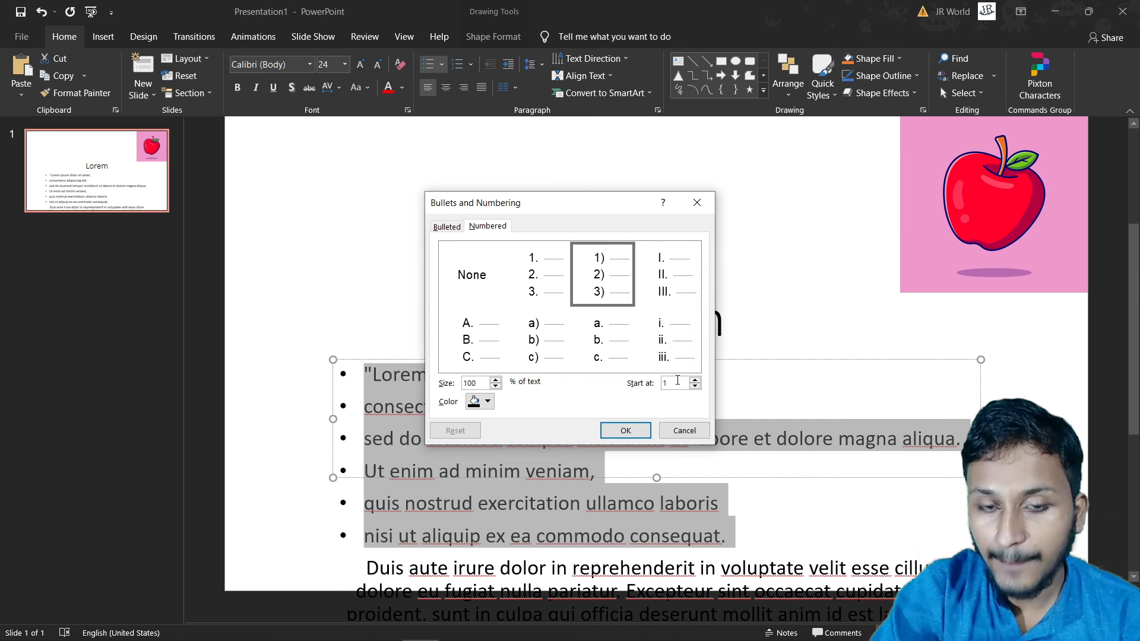
{"action": "left_click", "coordinate": [561, 298]}
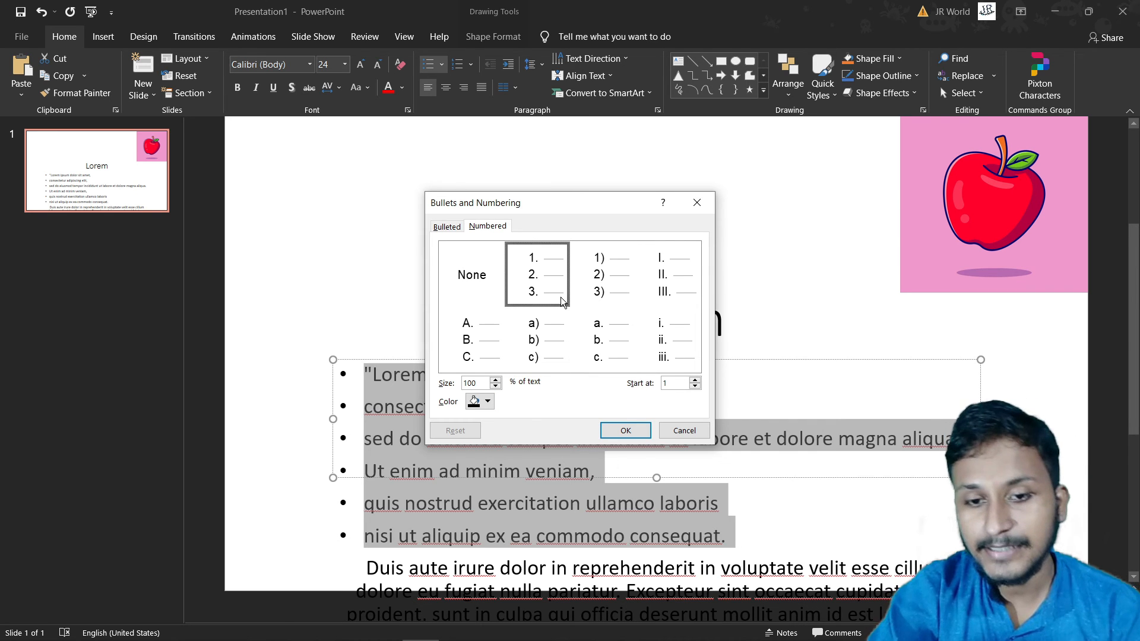
{"action": "left_click", "coordinate": [598, 340]}
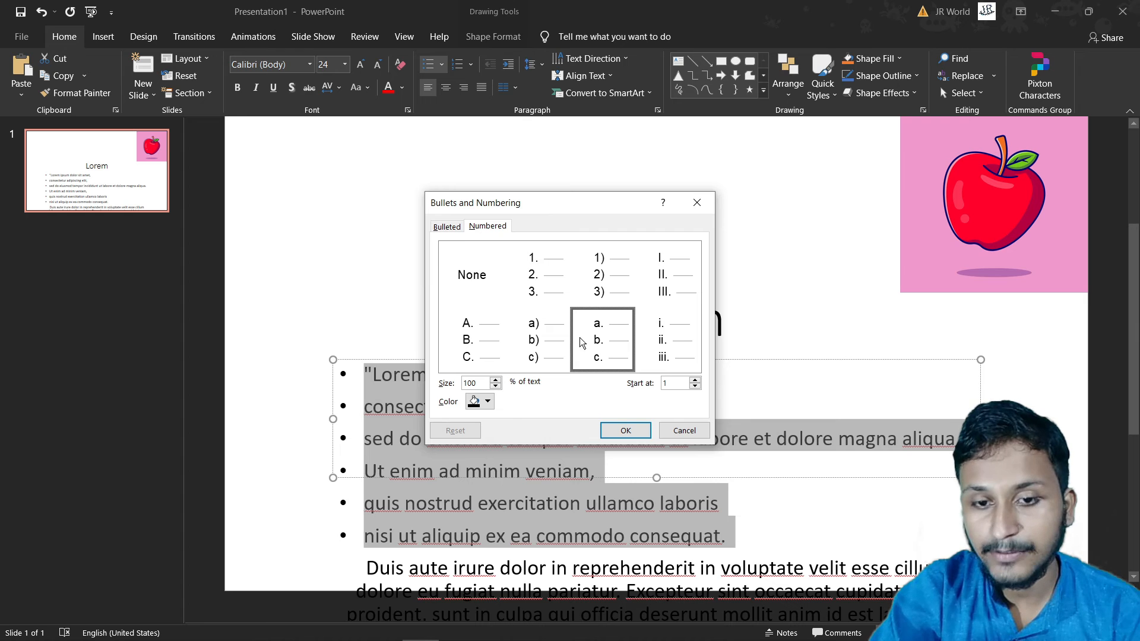
{"action": "left_click", "coordinate": [553, 337]}
{"action": "left_click", "coordinate": [480, 330]}
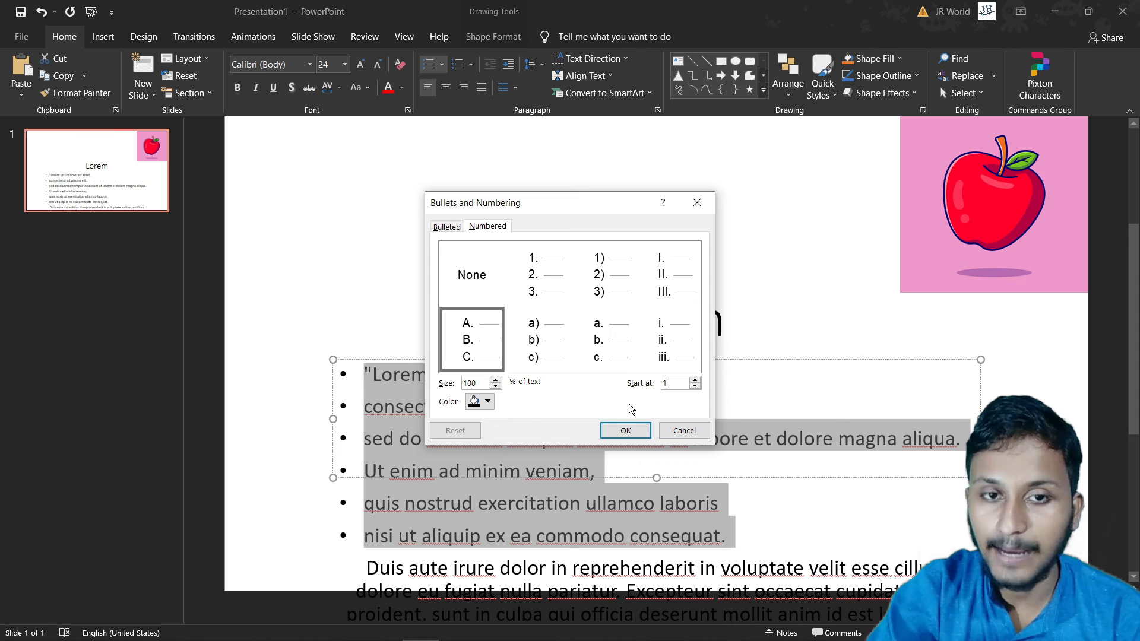
{"action": "left_click", "coordinate": [635, 430]}
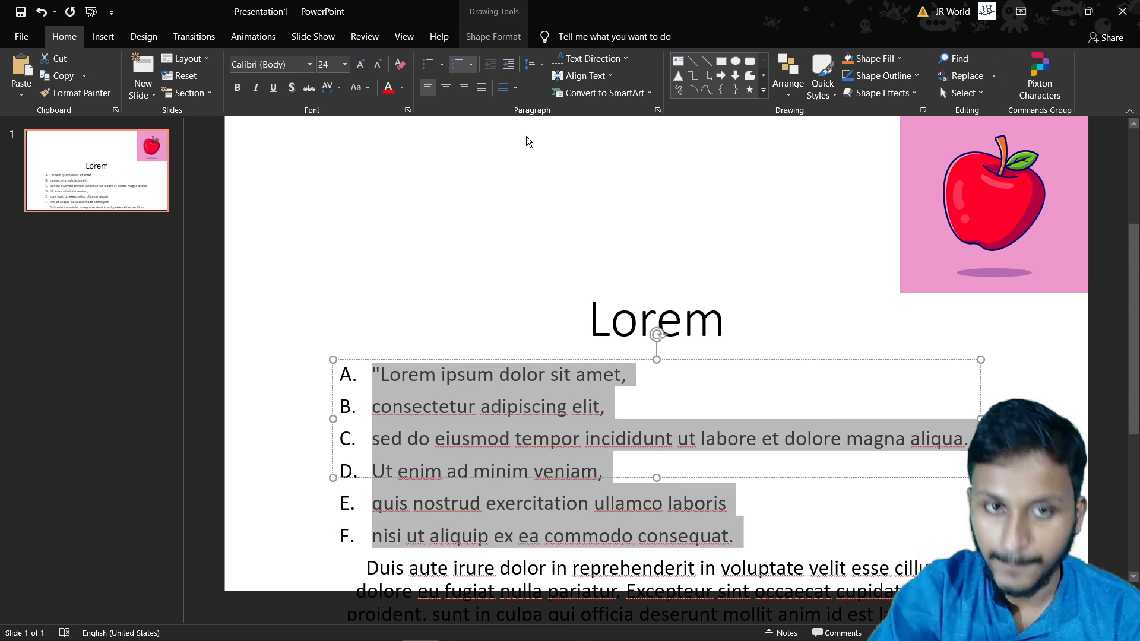
Remove the lettered numbering from the six body lines
{"action": "left_click", "coordinate": [458, 67]}
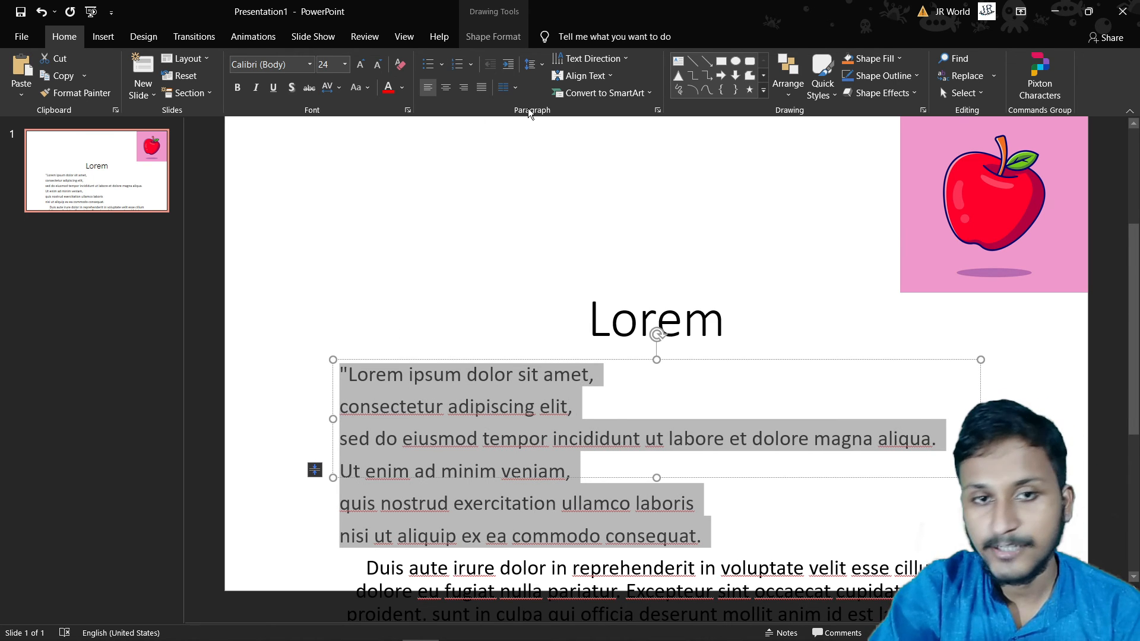
{"action": "left_click", "coordinate": [541, 64]}
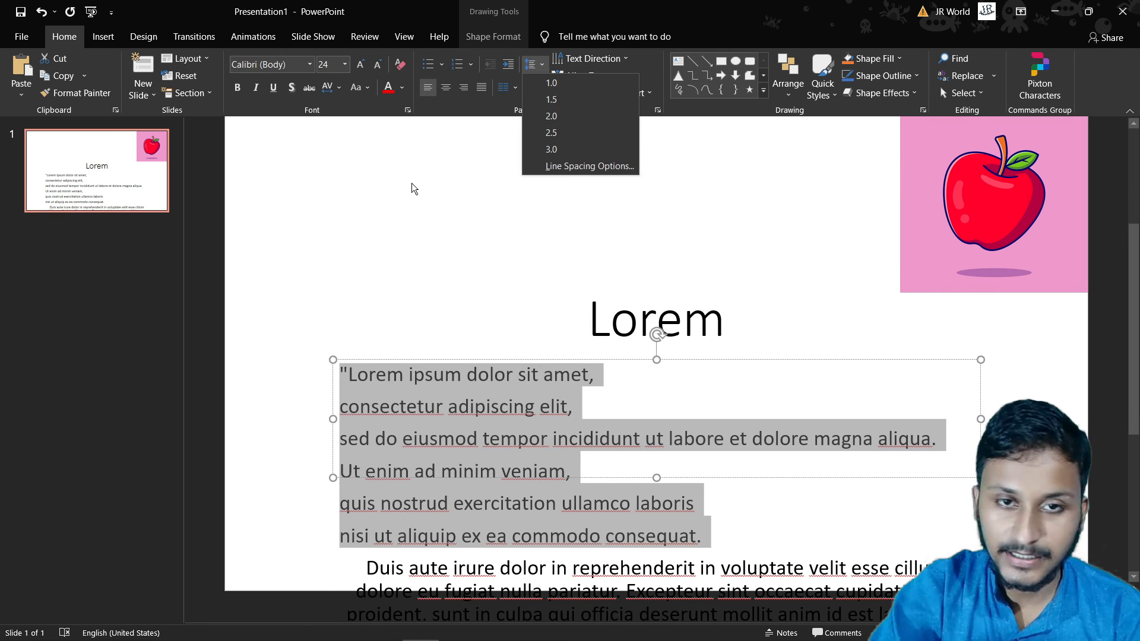
{"action": "left_click", "coordinate": [412, 183]}
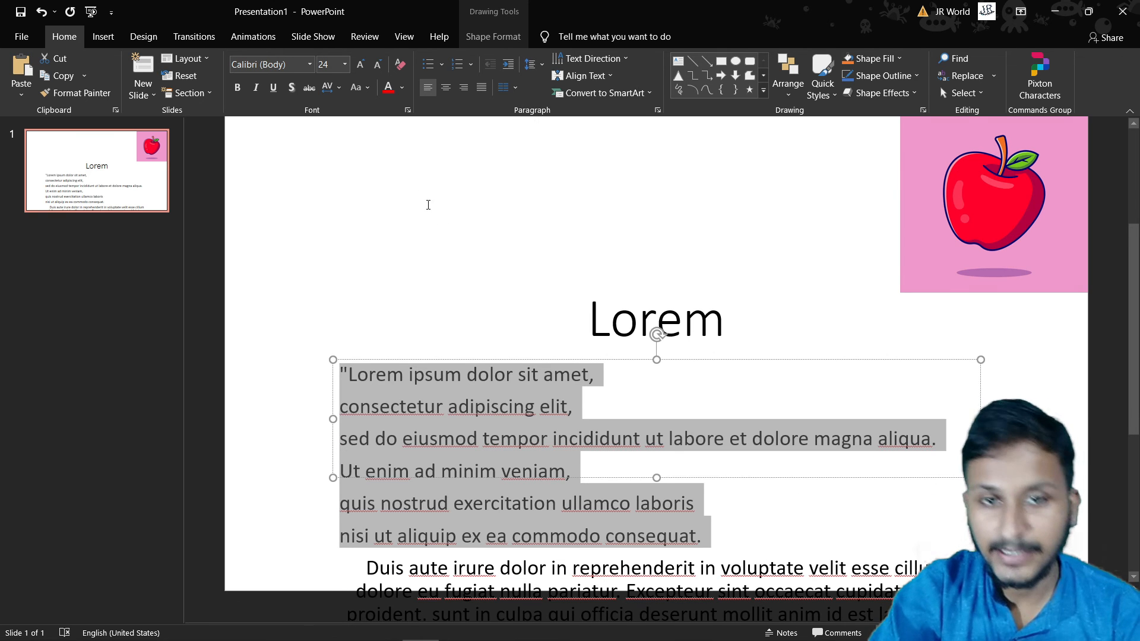
Select the "Lorem" title and preview the Stacked text direction on it
{"action": "left_click", "coordinate": [626, 57]}
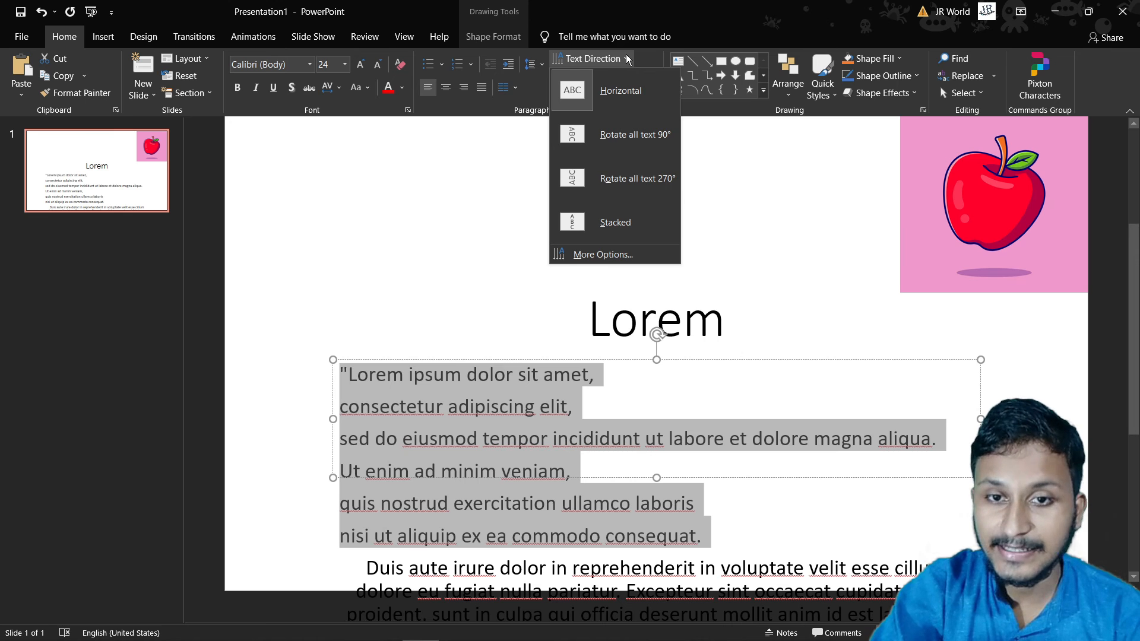
{"action": "left_click", "coordinate": [351, 229]}
{"action": "left_click", "coordinate": [540, 294]}
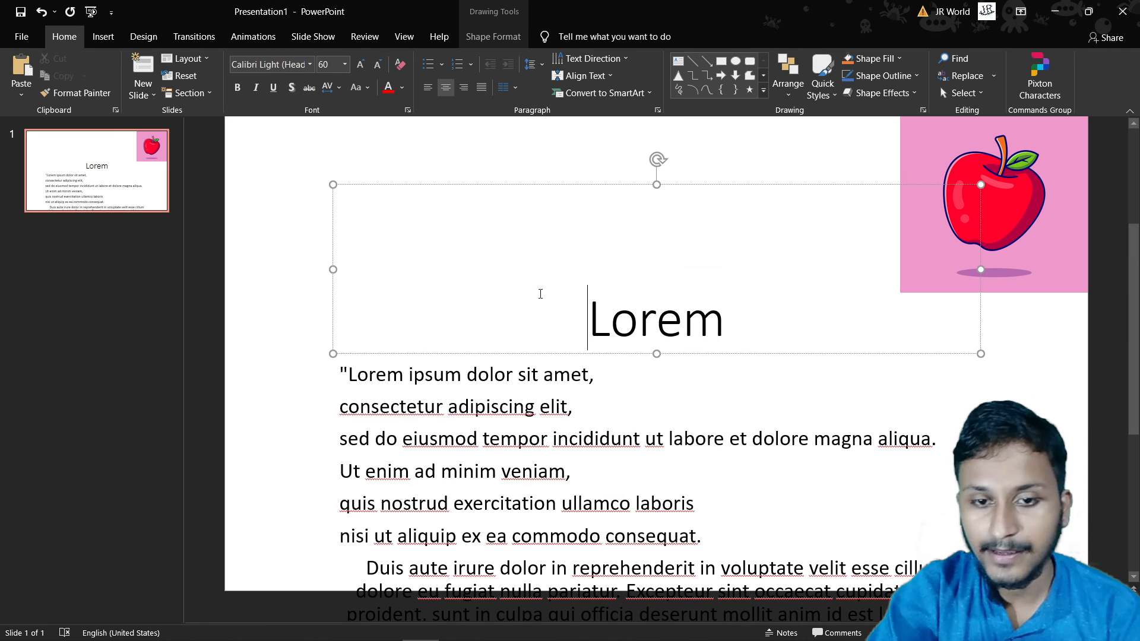
{"action": "left_click_drag", "start_coordinate": [730, 324], "coordinate": [550, 321]}
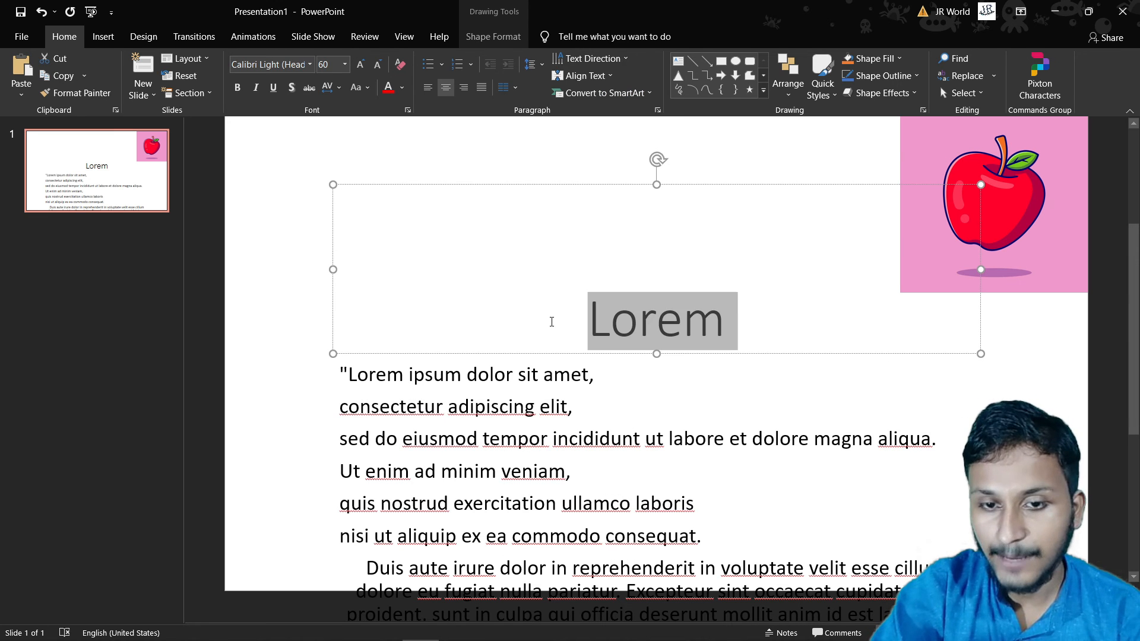
{"action": "left_click", "coordinate": [621, 57]}
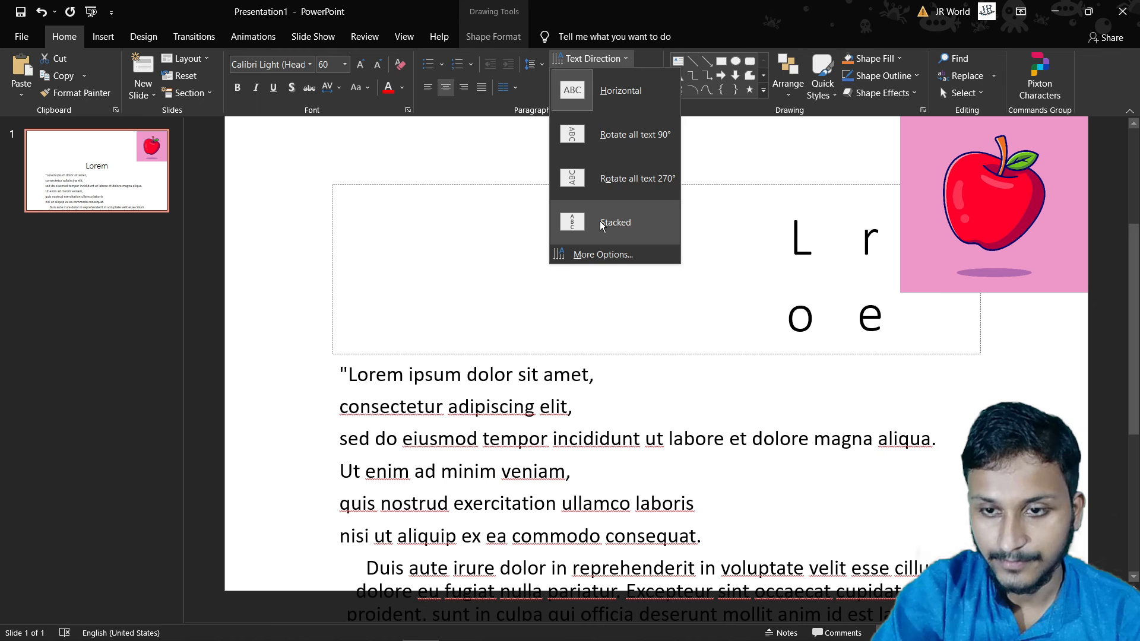
Delete the apple picture from the slide
{"action": "left_click", "coordinate": [1017, 172]}
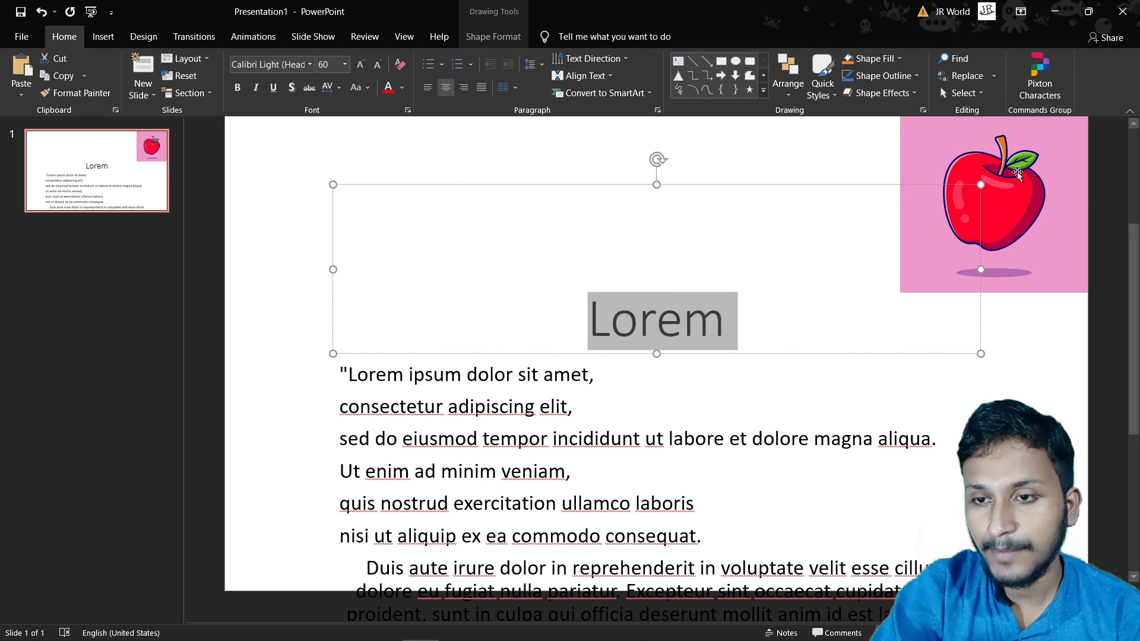
{"action": "left_click", "coordinate": [1017, 172]}
{"action": "key", "text": "Delete"}
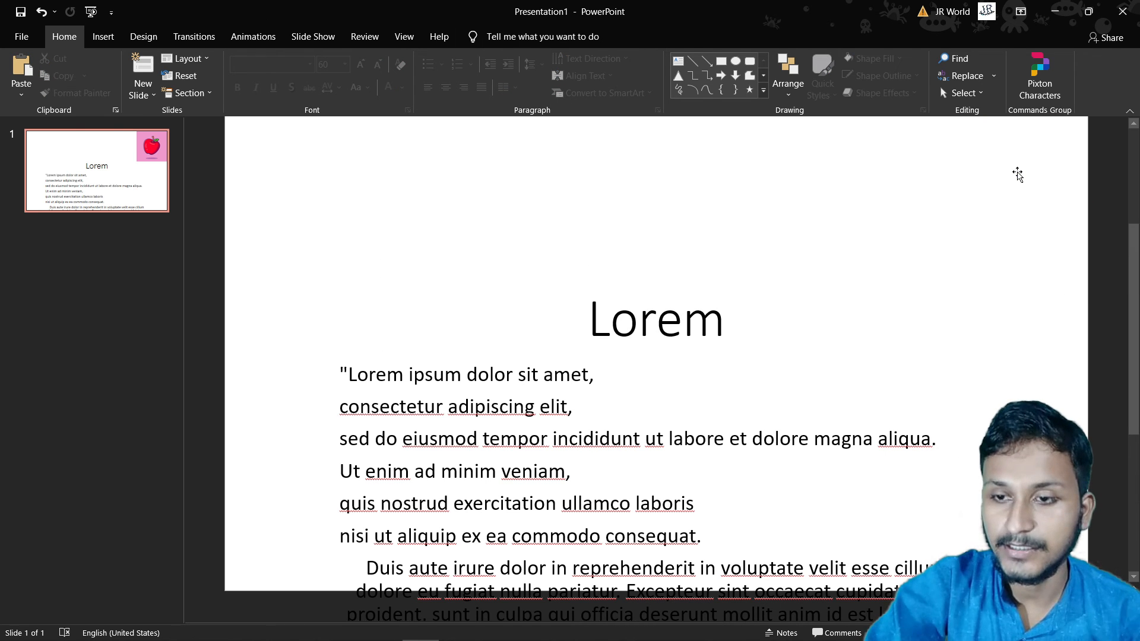
Preview the title's Stacked text direction again and view the detailed text box options
{"action": "left_click", "coordinate": [715, 328]}
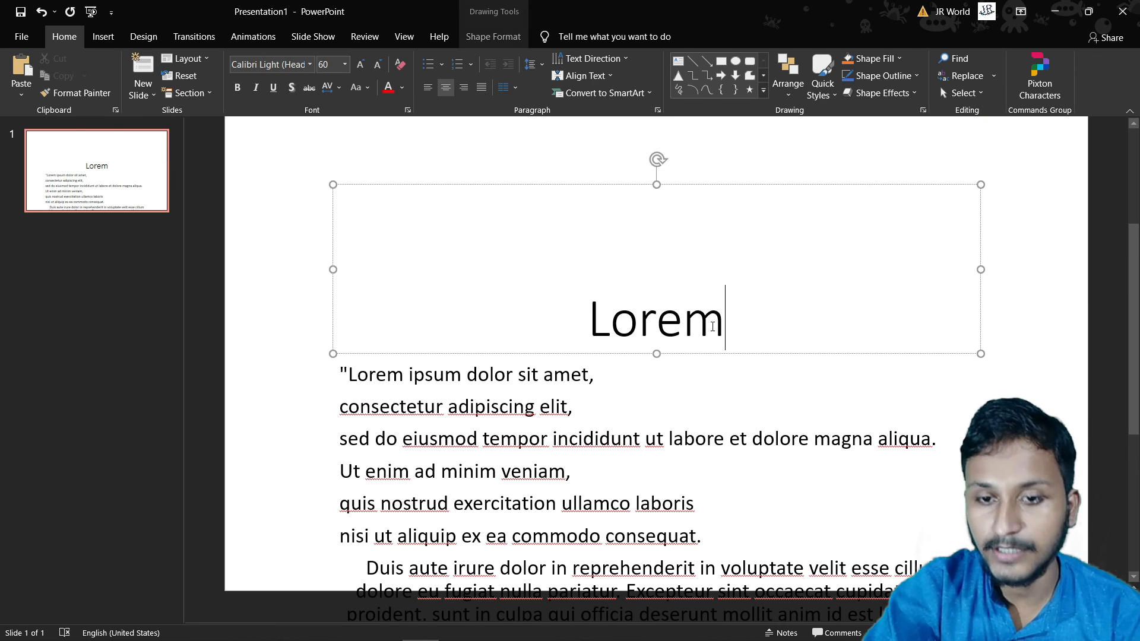
{"action": "double_click", "coordinate": [713, 326]}
{"action": "left_click", "coordinate": [622, 60]}
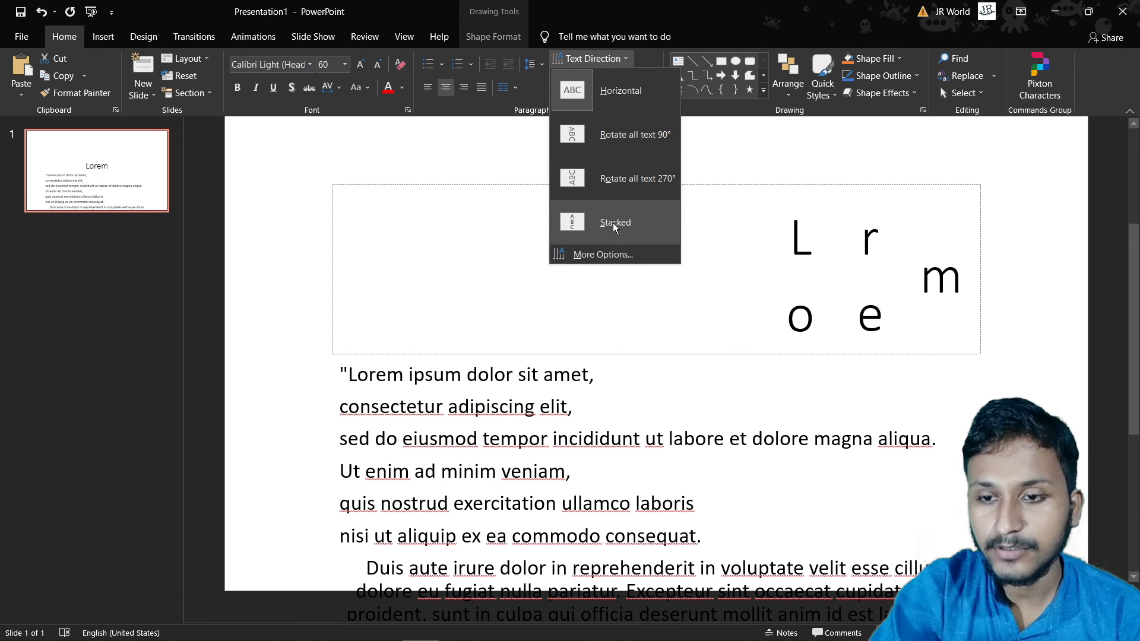
{"action": "key", "text": "Escape"}
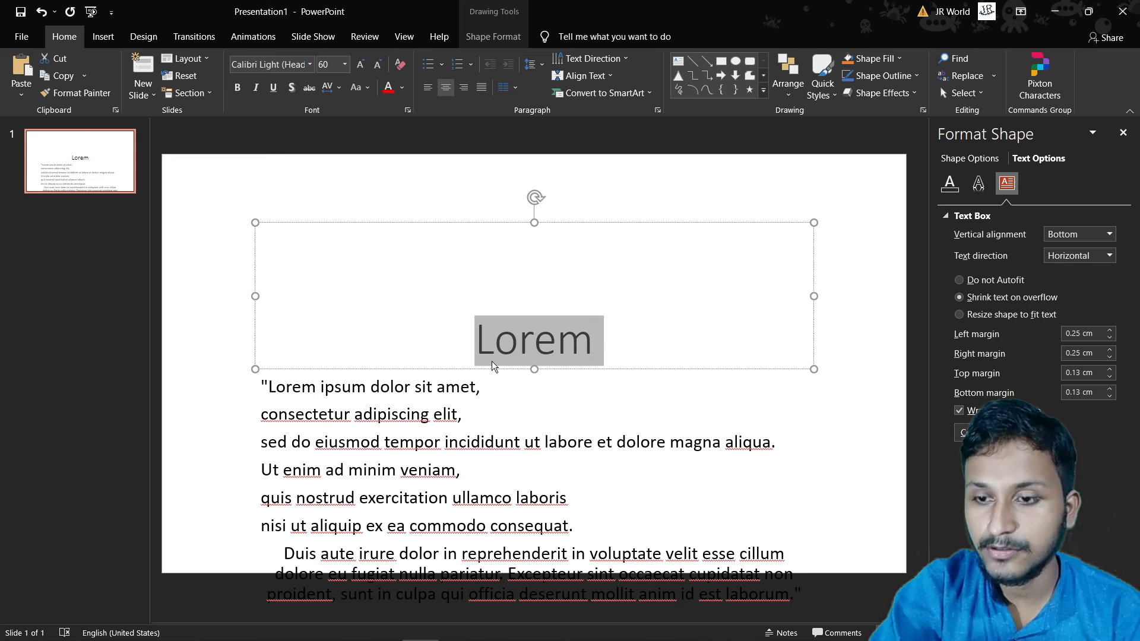
{"action": "left_click", "coordinate": [1123, 132]}
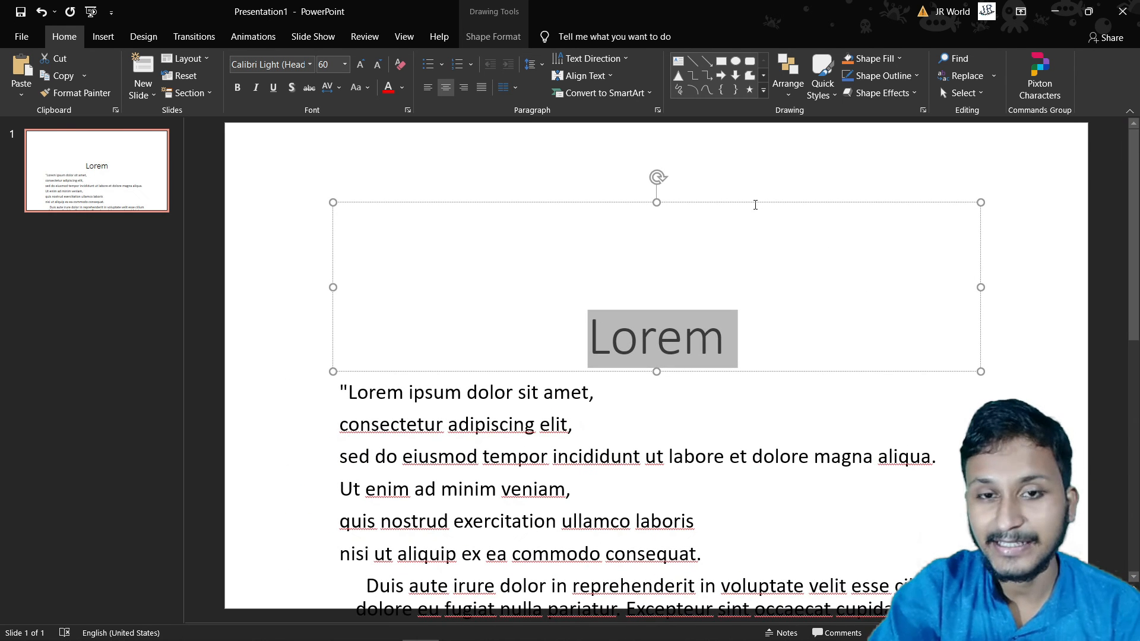
Preview the Top vertical alignment on the title and view the further text alignment options
{"action": "left_click", "coordinate": [613, 76]}
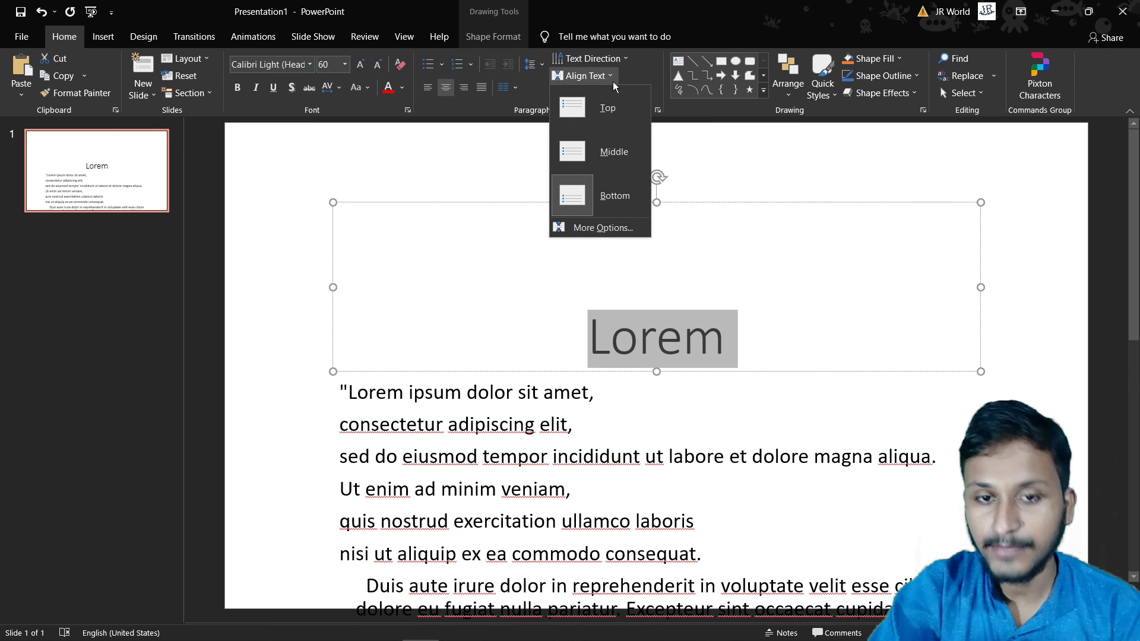
{"action": "left_click", "coordinate": [713, 148]}
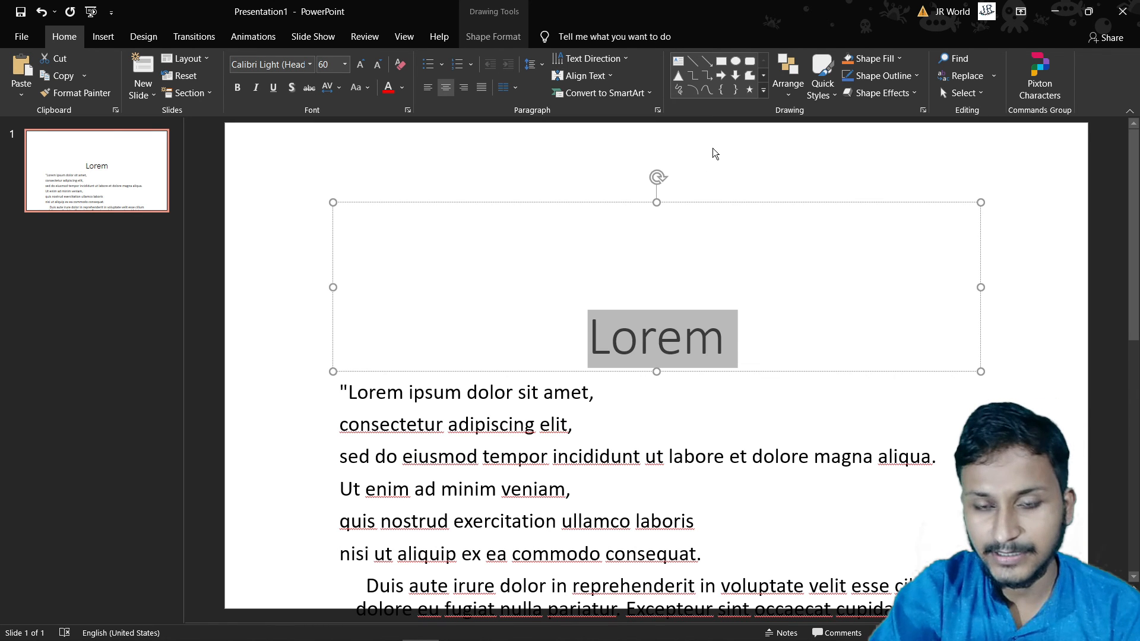
{"action": "left_click", "coordinate": [643, 256]}
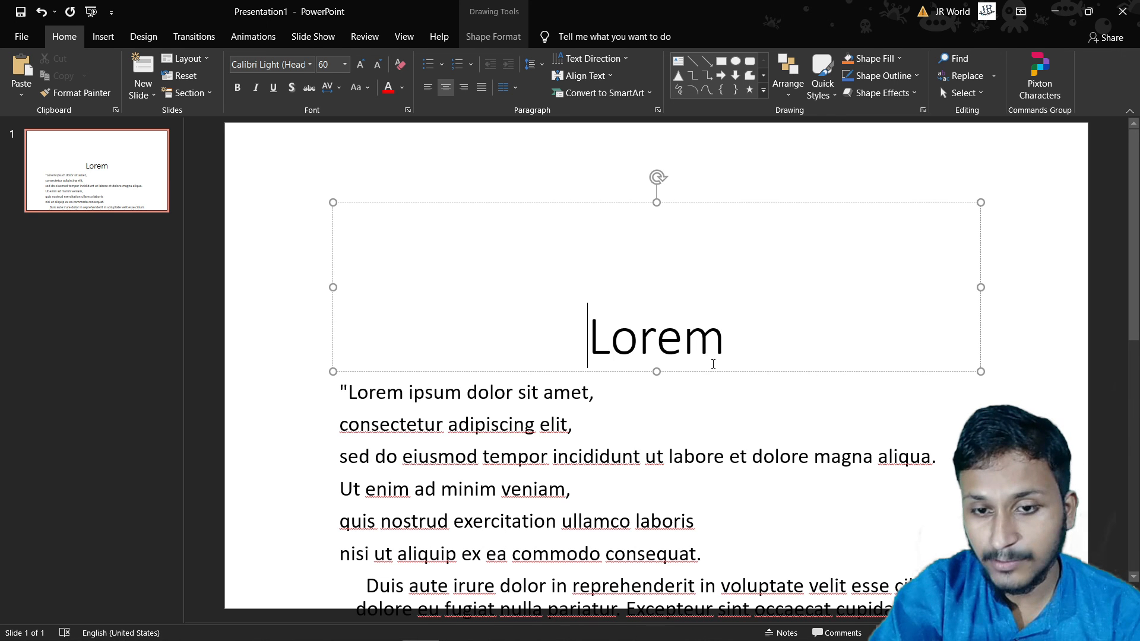
{"action": "double_click", "coordinate": [718, 342]}
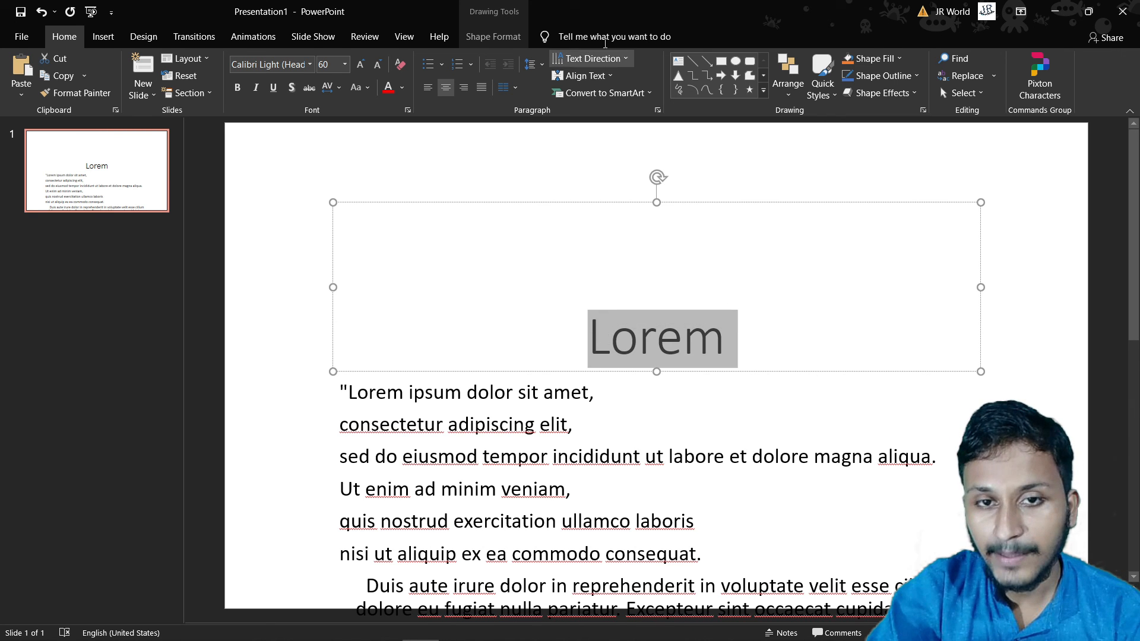
{"action": "left_click", "coordinate": [610, 78]}
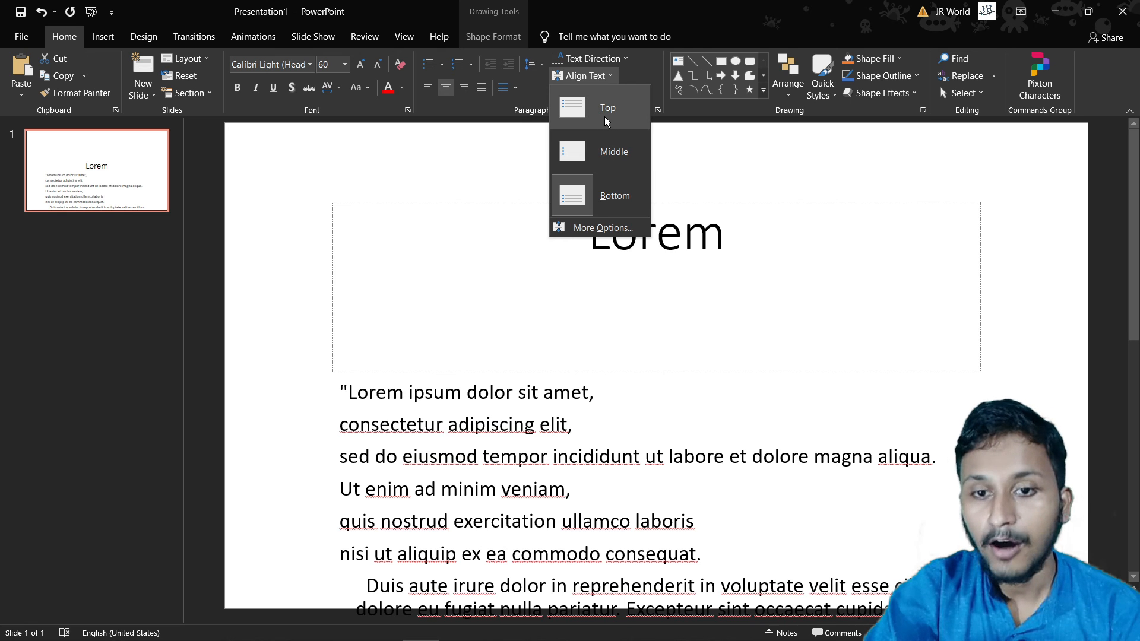
{"action": "left_click", "coordinate": [601, 228]}
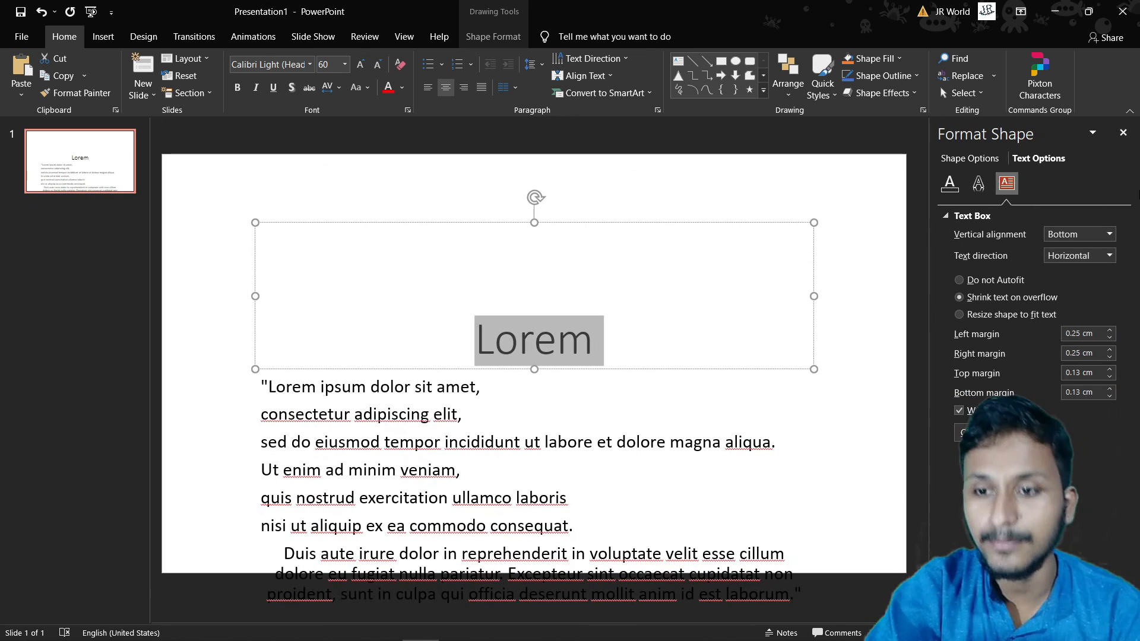
{"action": "left_click", "coordinate": [1123, 132]}
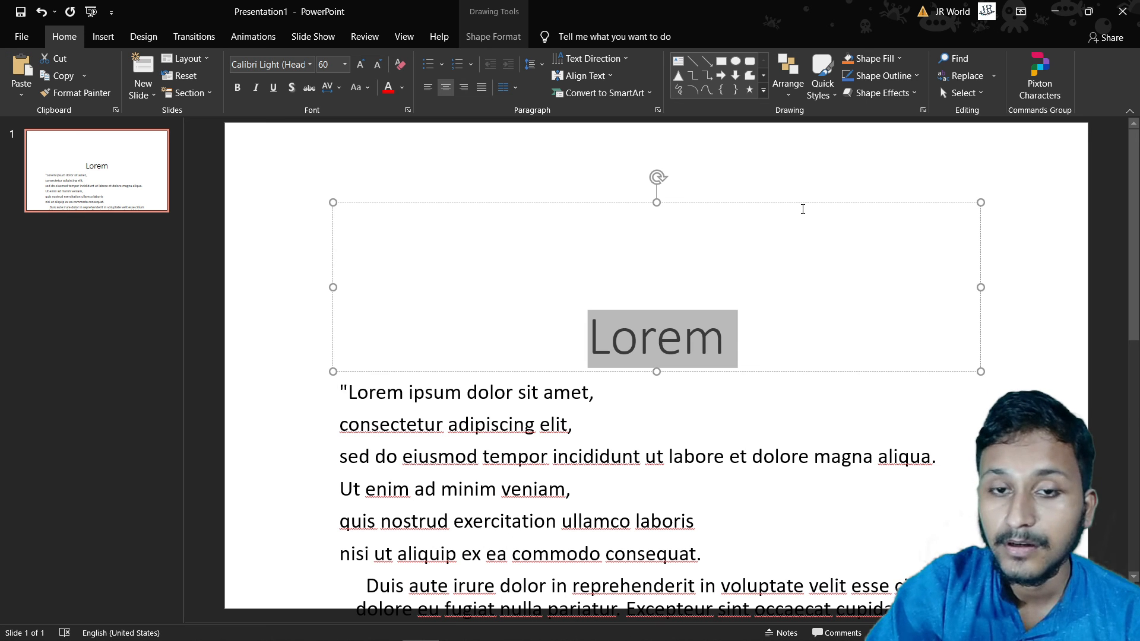
Try converting the title to the SmartArt process graphic with a large background arrow, and undo the conversion
{"action": "left_click", "coordinate": [644, 94]}
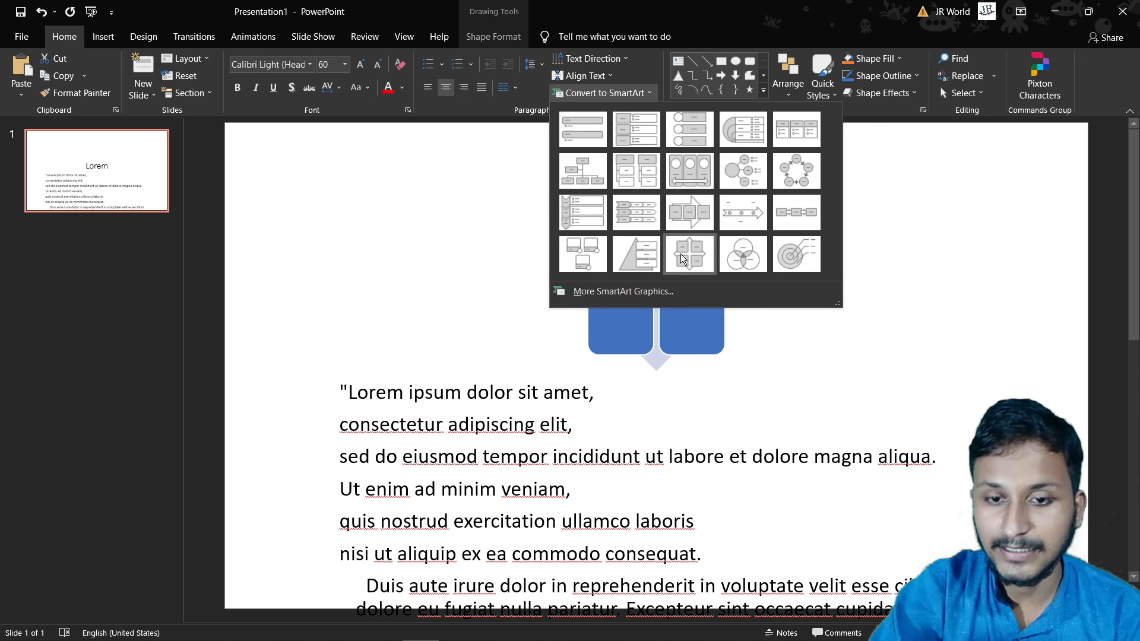
{"action": "left_click", "coordinate": [693, 220]}
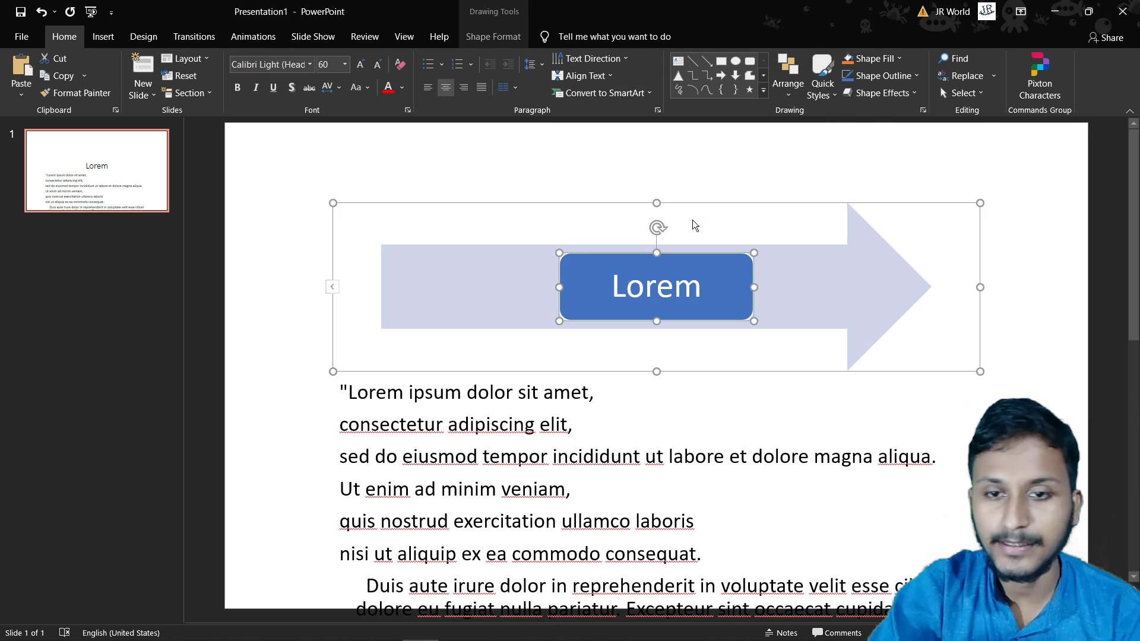
{"action": "left_click", "coordinate": [1000, 275]}
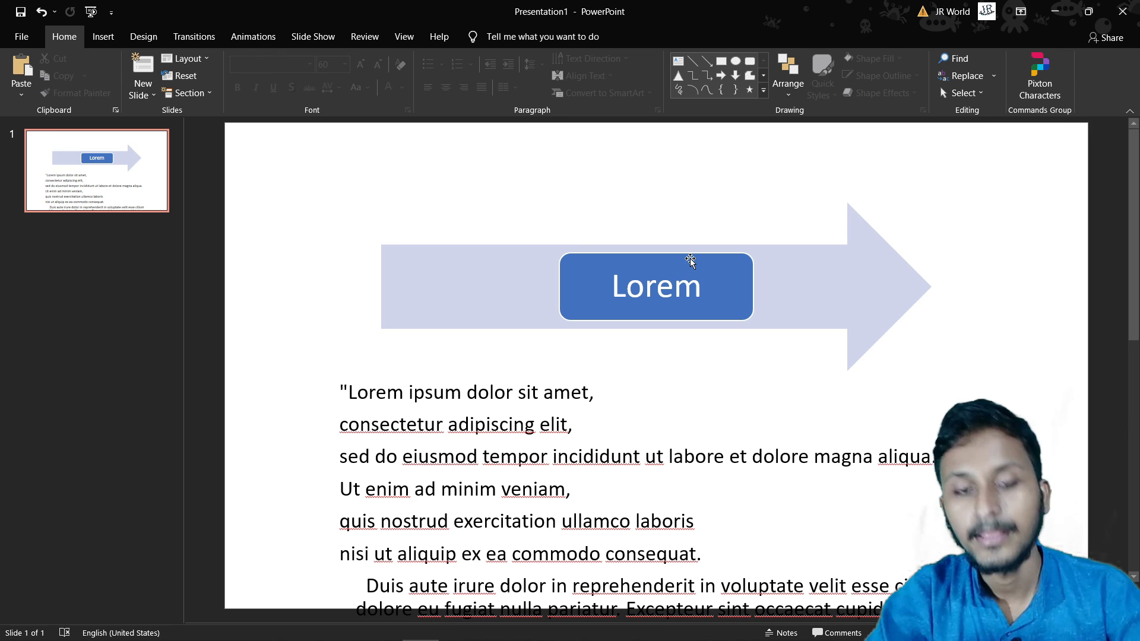
{"action": "key", "text": "ctrl+z"}
Clear all formatting from the body text
{"action": "left_click", "coordinate": [600, 402]}
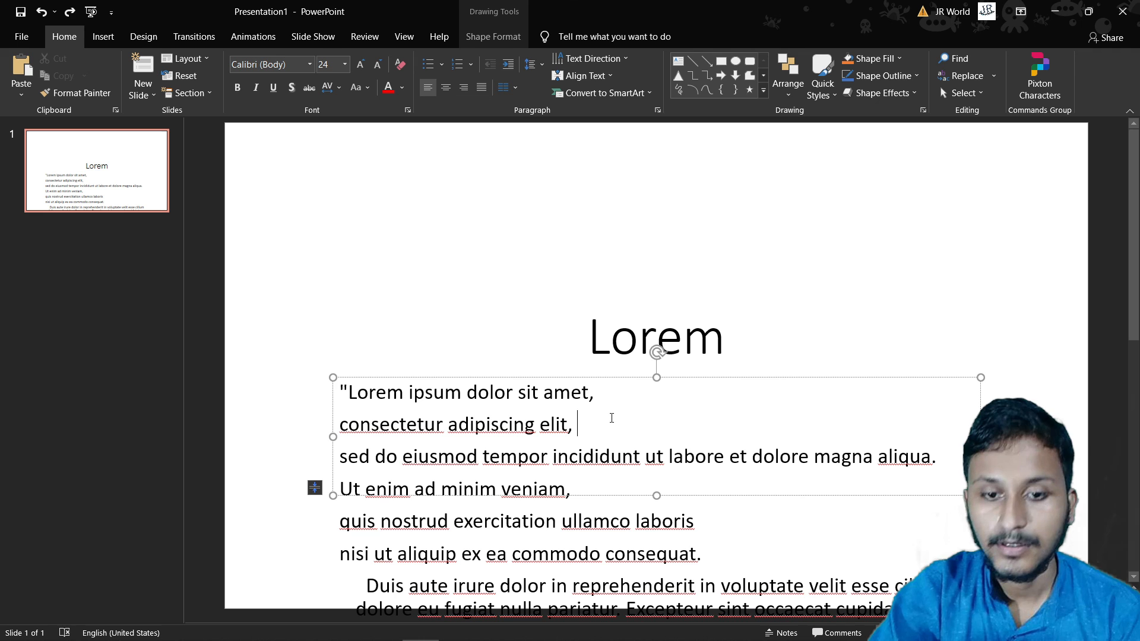
{"action": "left_click_drag", "start_coordinate": [337, 385], "coordinate": [794, 612]}
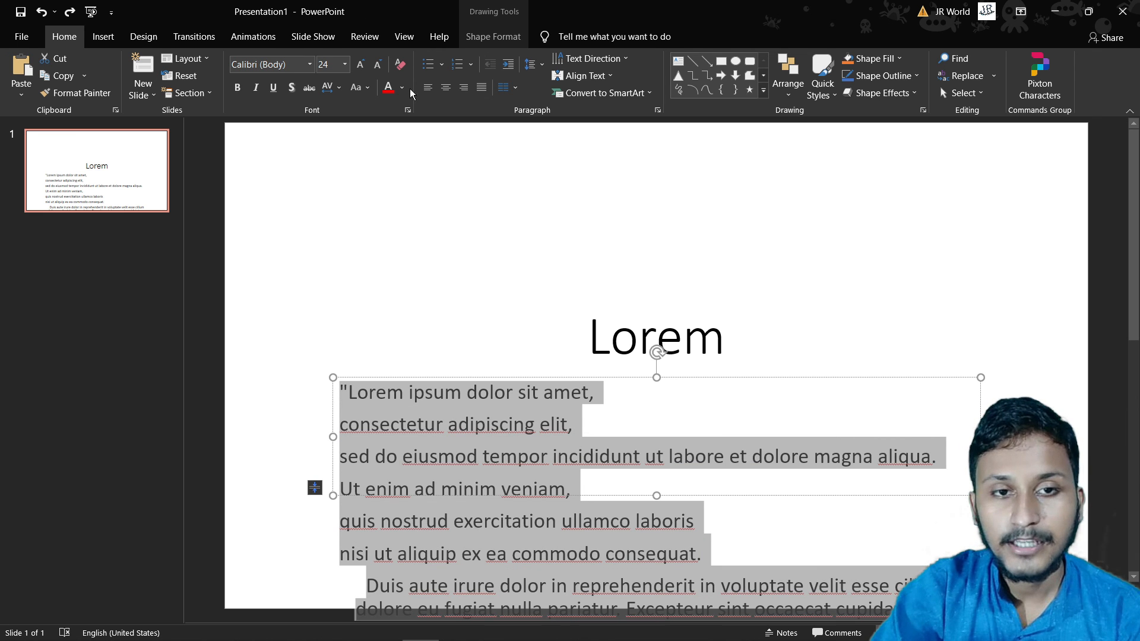
{"action": "left_click", "coordinate": [402, 70]}
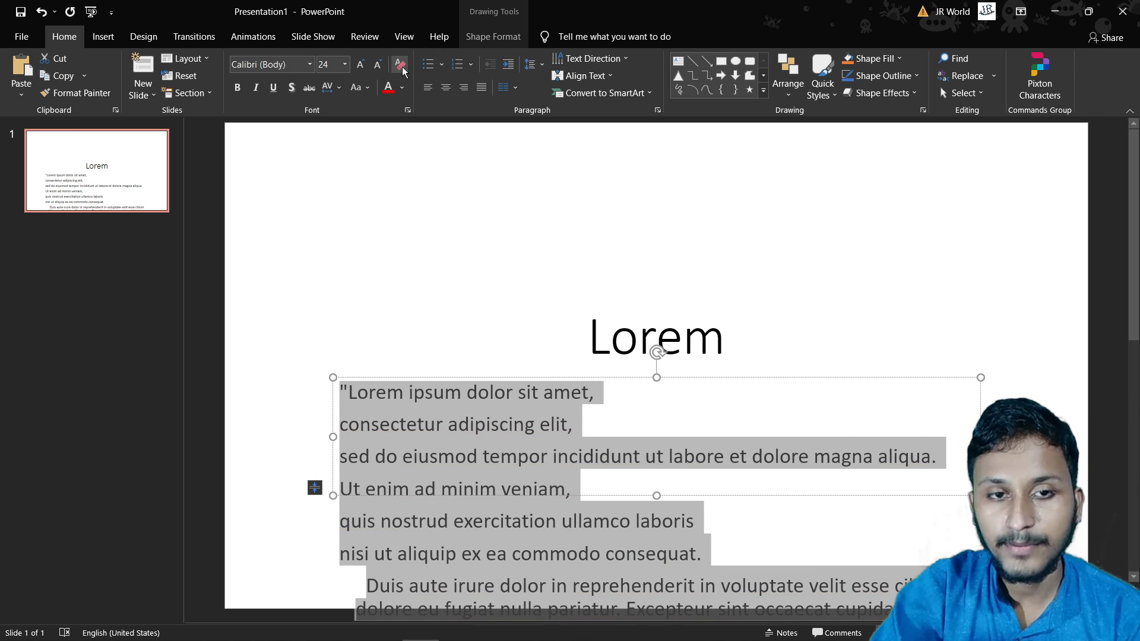
{"action": "left_click", "coordinate": [301, 202]}
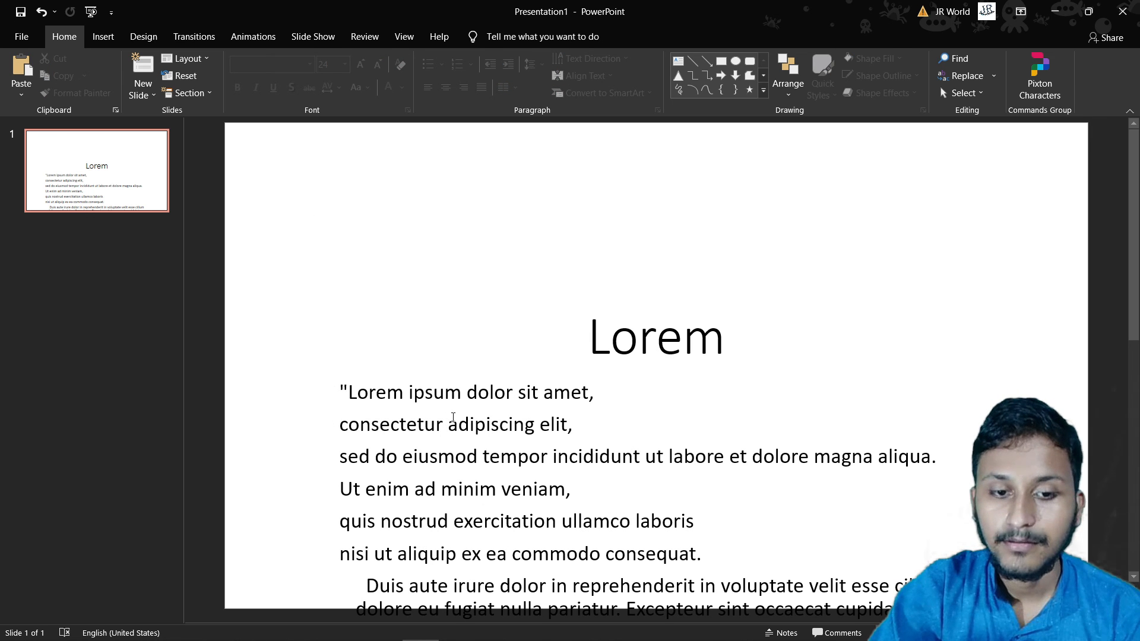
{"action": "left_click", "coordinate": [584, 462]}
{"action": "left_click", "coordinate": [724, 341]}
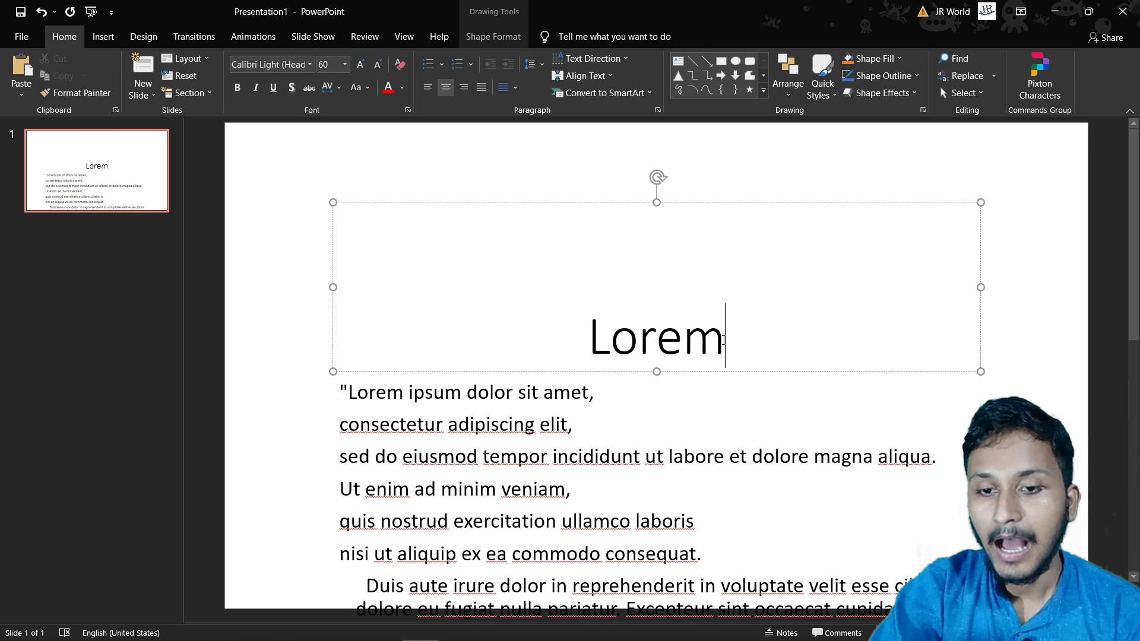
{"action": "double_click", "coordinate": [724, 340]}
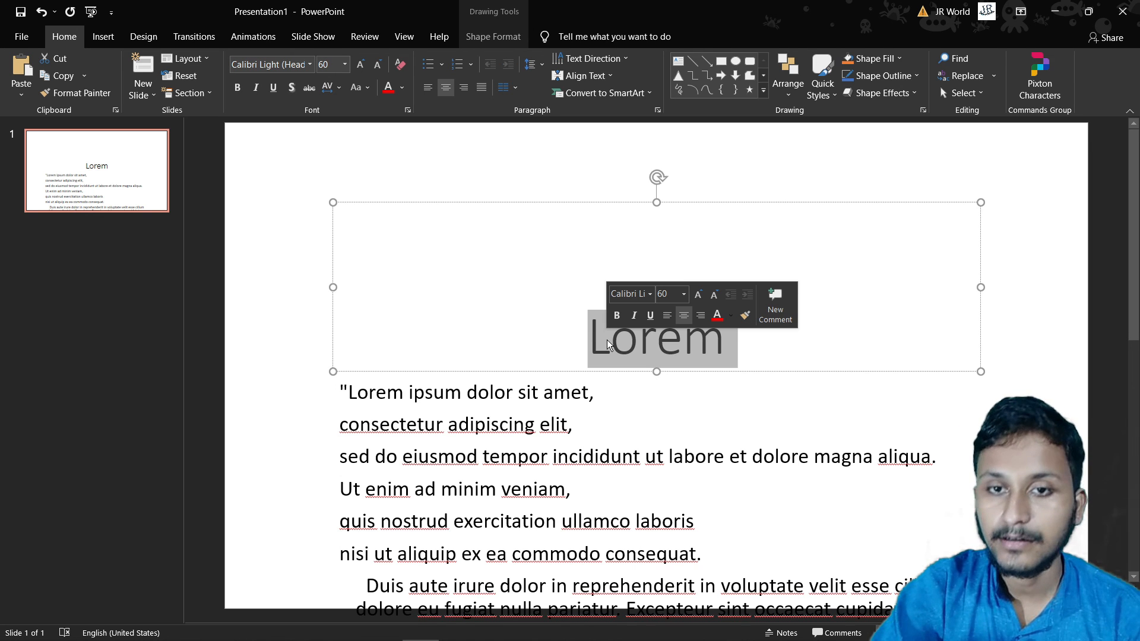
{"action": "left_click", "coordinate": [401, 325]}
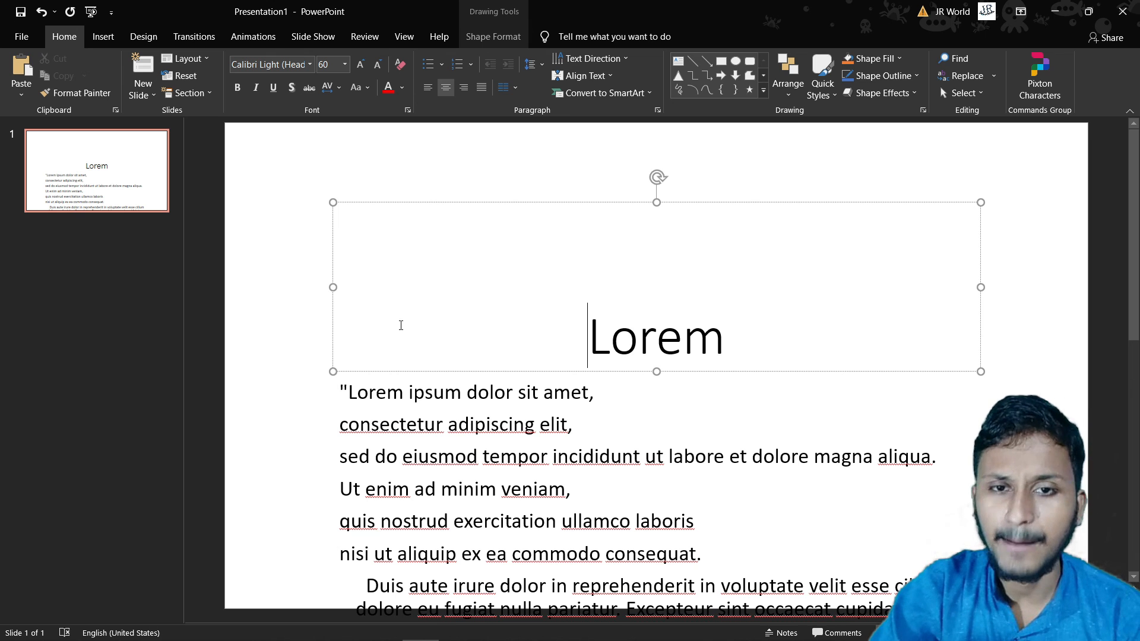